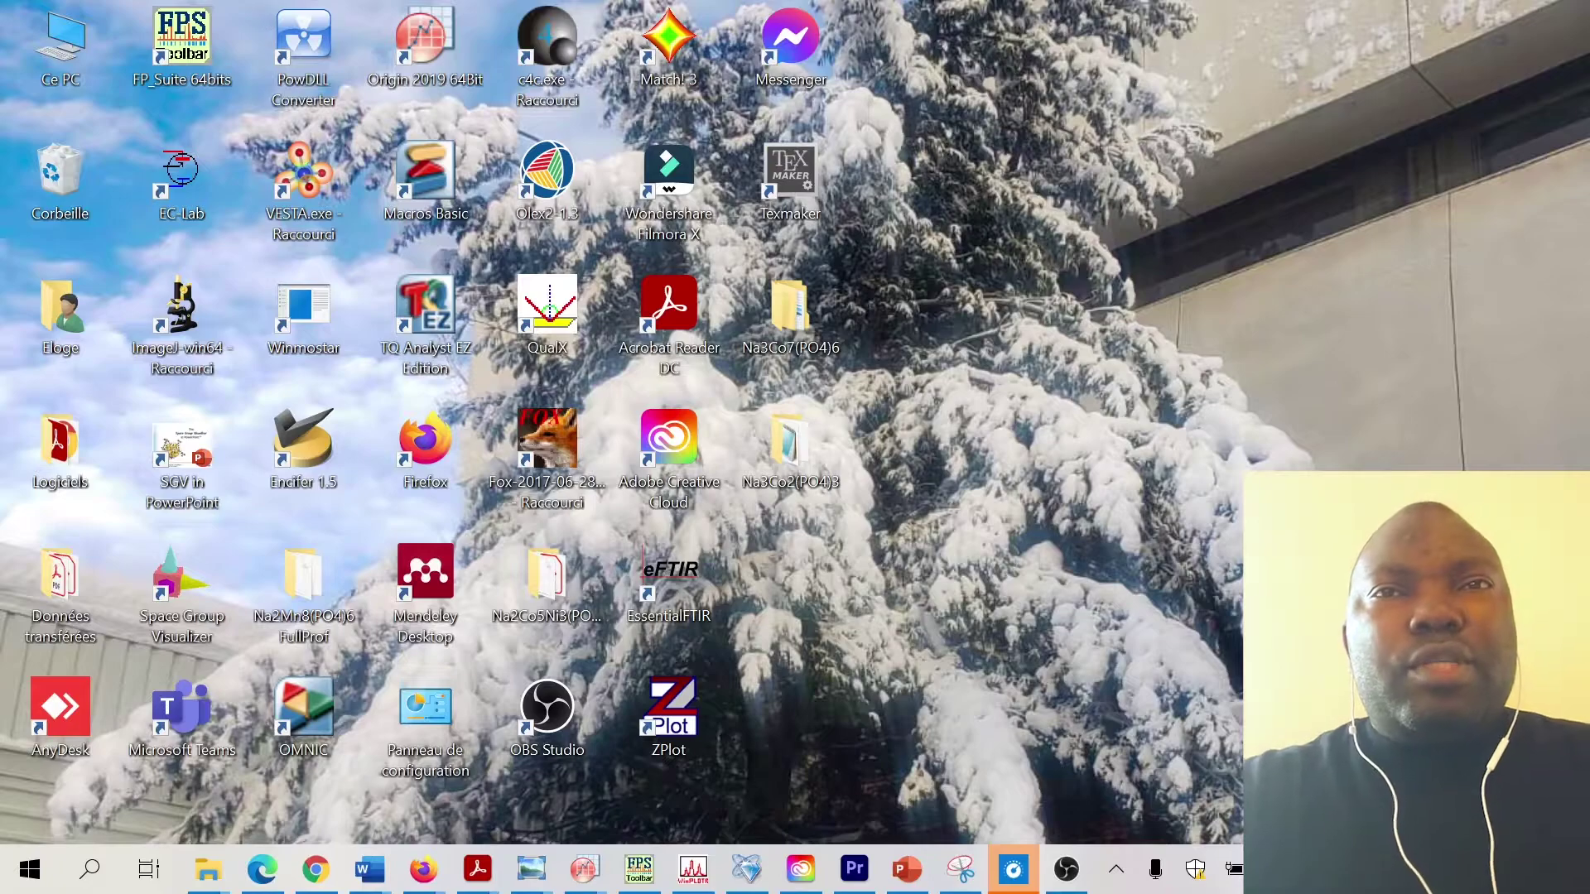
Launch the FullProf Suite ToolBar and shift its window slightly on the desktop.
{"action": "double_click", "coordinate": [180, 50]}
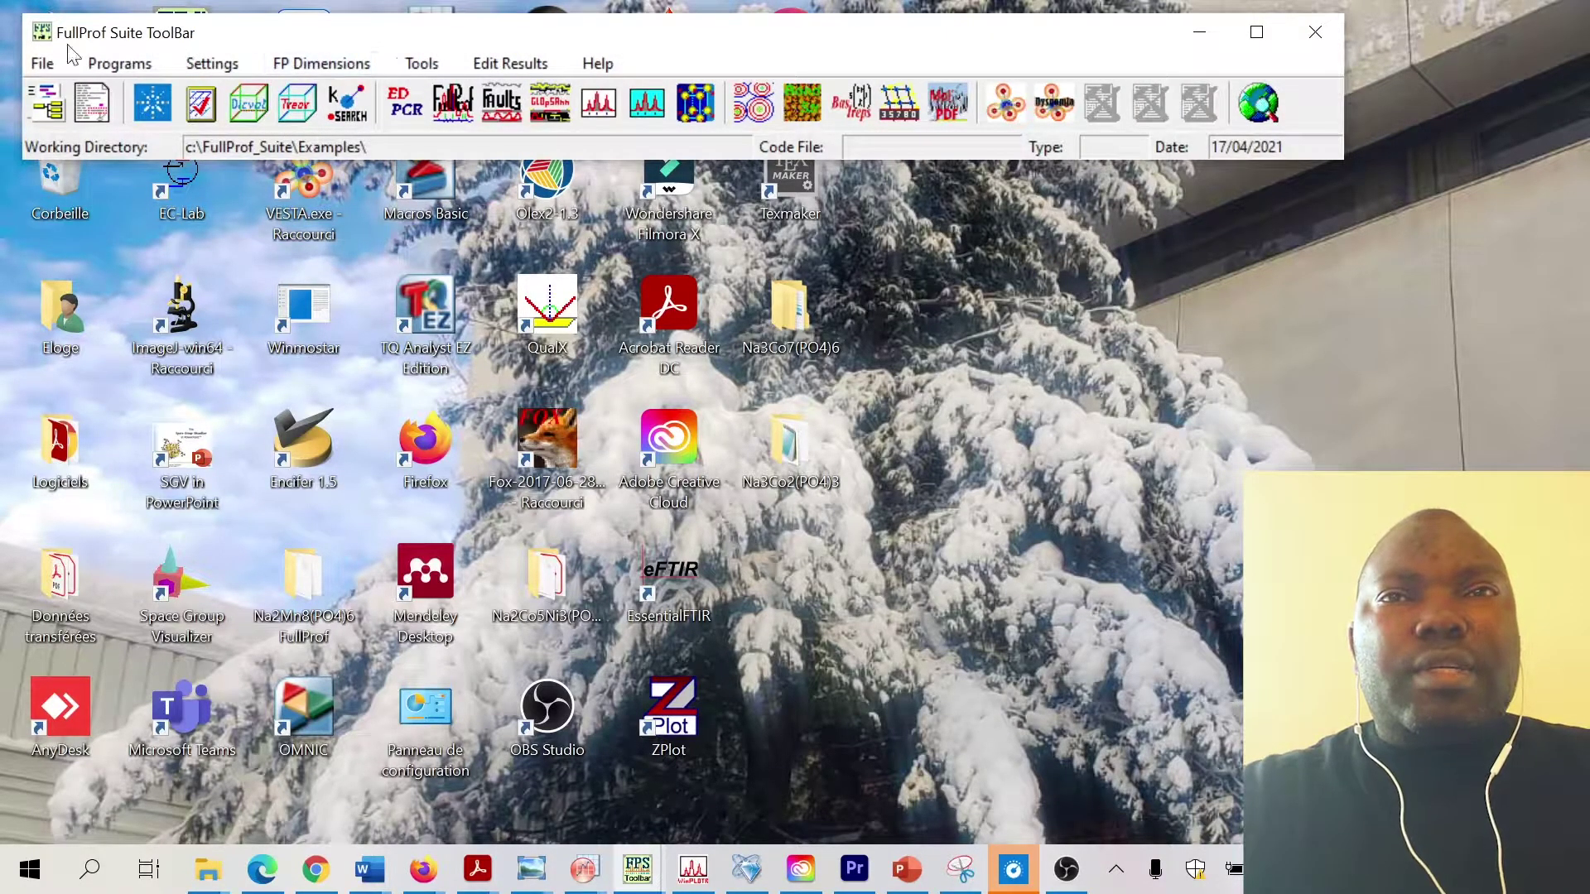
{"action": "left_click_drag", "start_coordinate": [266, 38], "coordinate": [290, 63]}
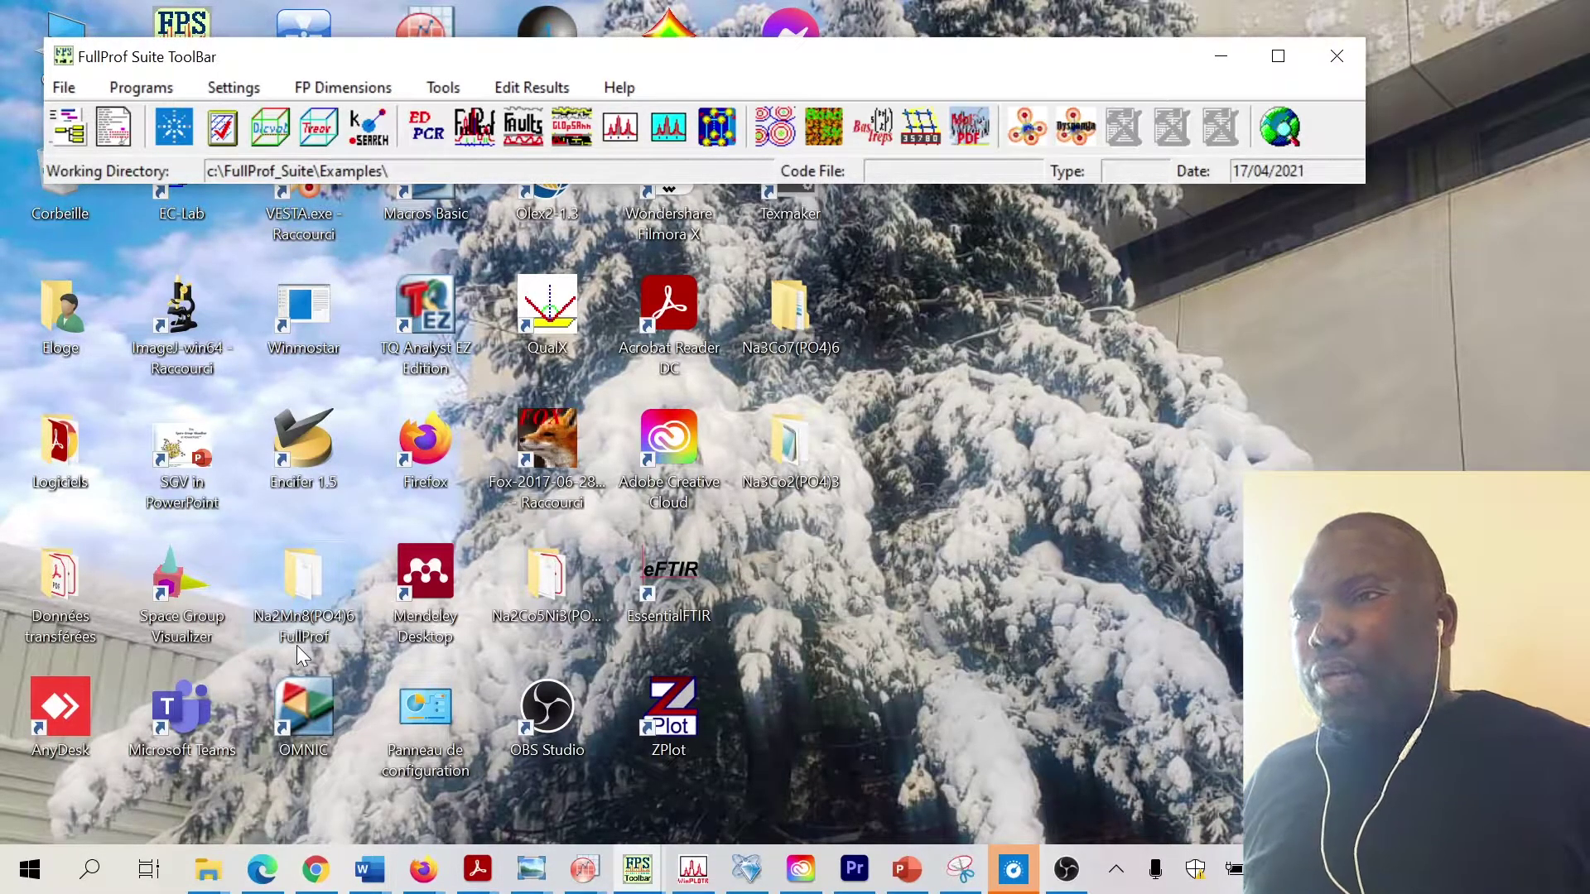
Browse in File Explorer to the XRD folder inside PhD UQTR > DATA.
{"action": "double_click", "coordinate": [320, 578]}
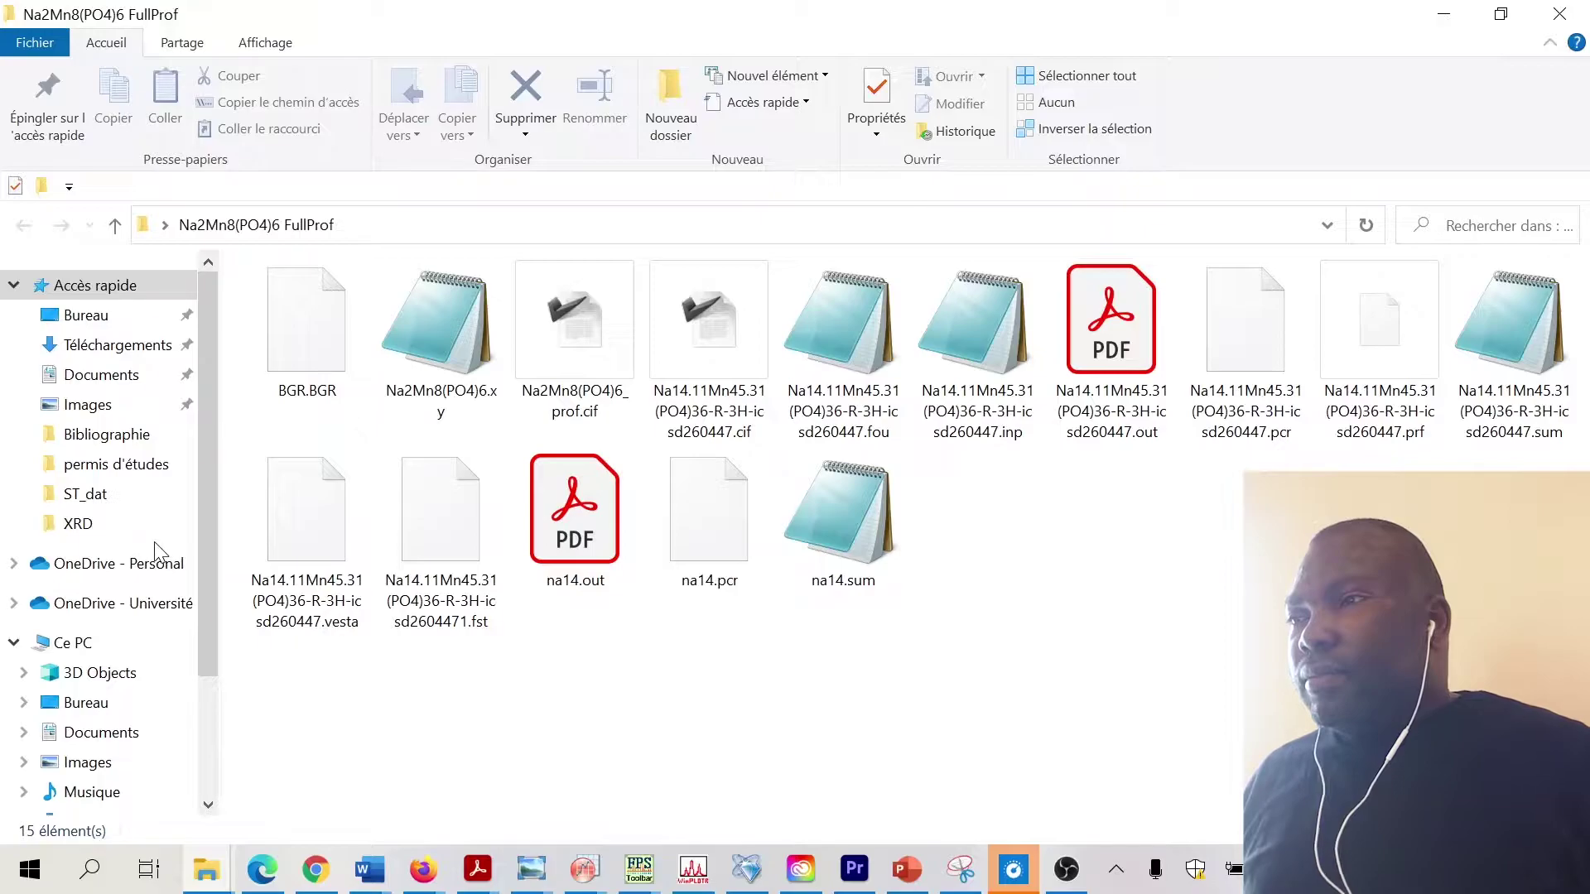
{"action": "left_click", "coordinate": [106, 525]}
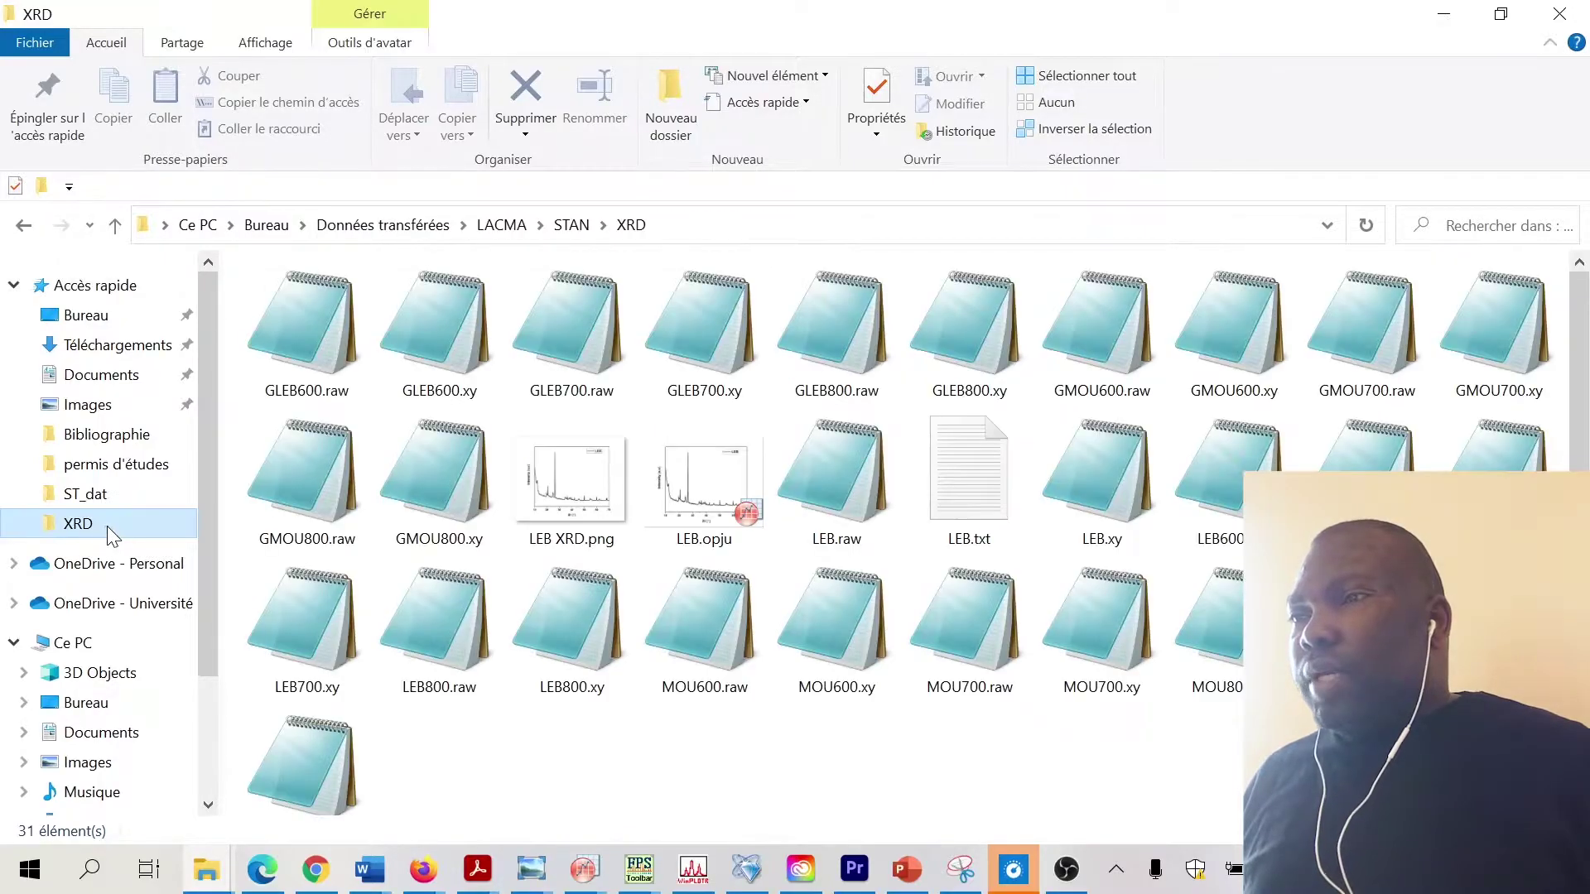
{"action": "left_click", "coordinate": [107, 434]}
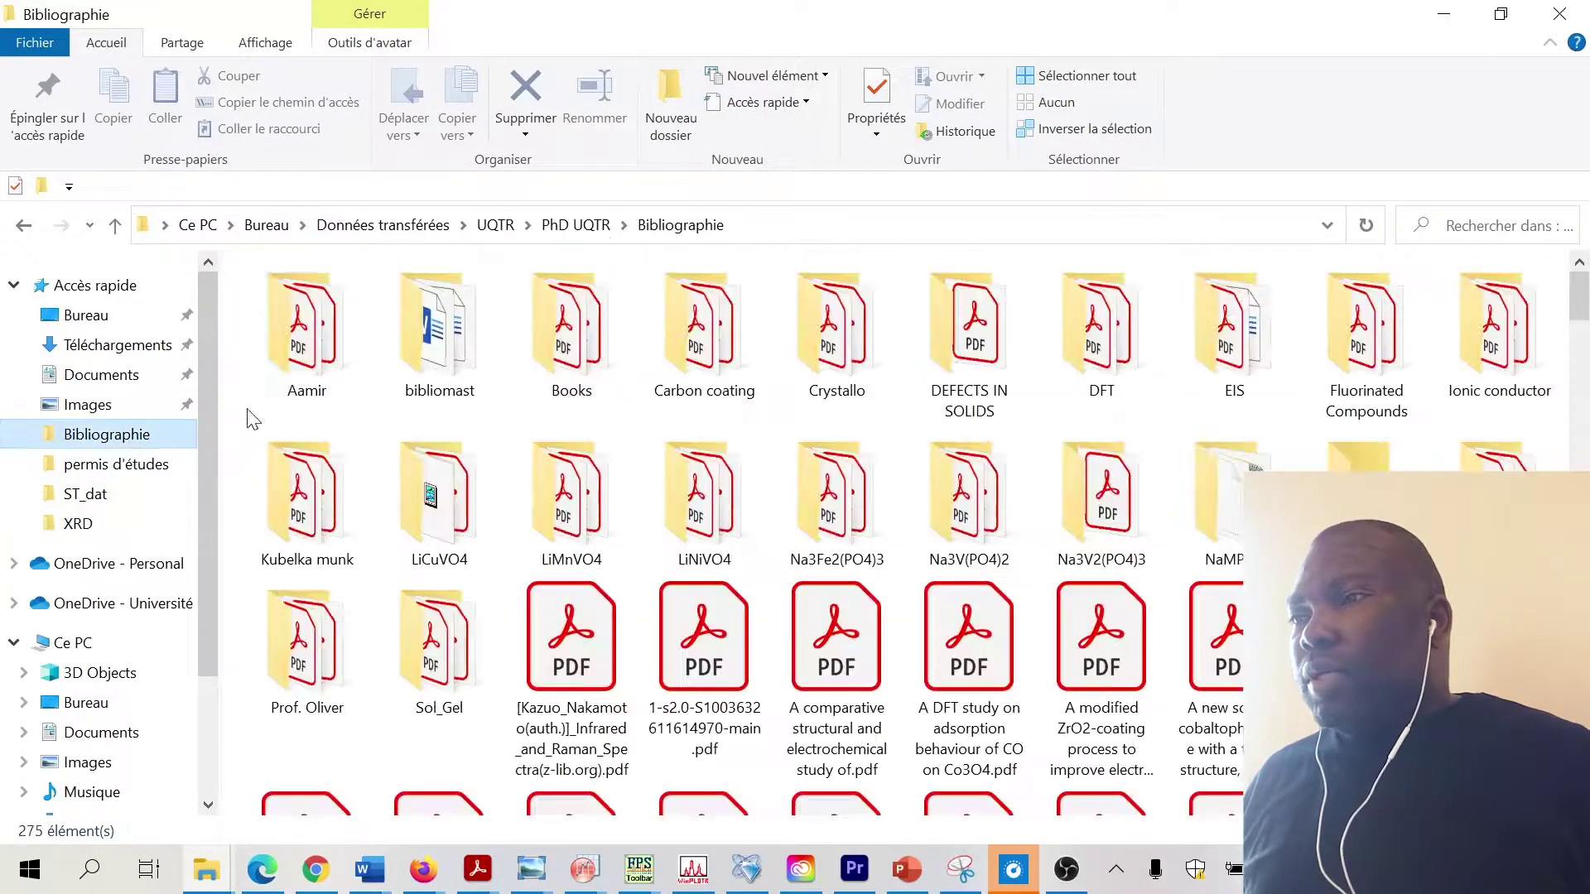
{"action": "left_click", "coordinate": [576, 225]}
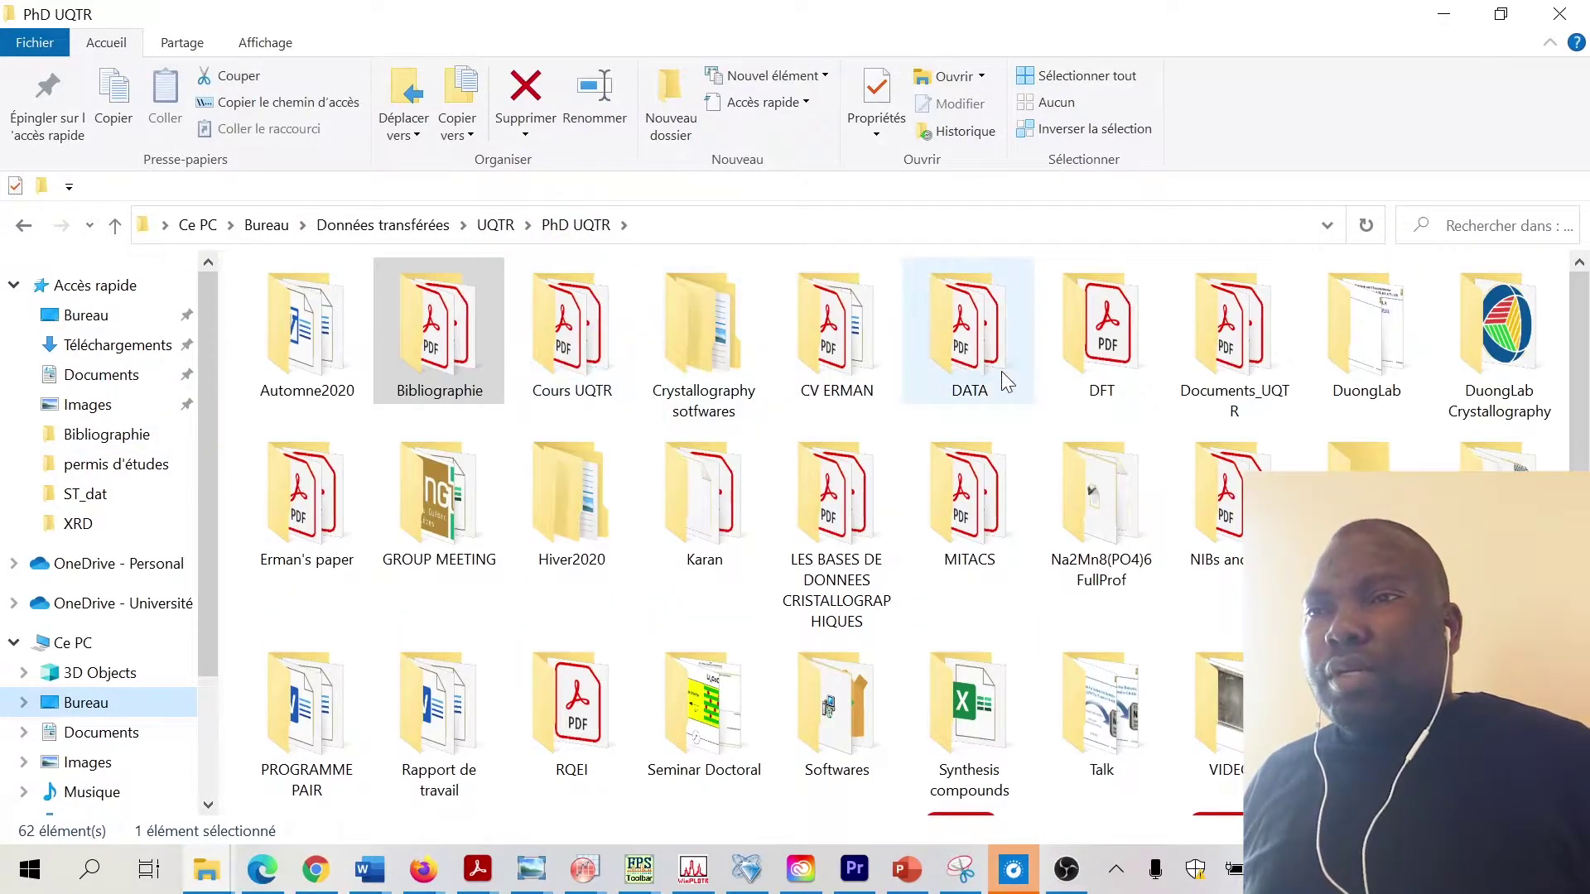
{"action": "double_click", "coordinate": [1002, 374]}
{"action": "double_click", "coordinate": [1110, 388]}
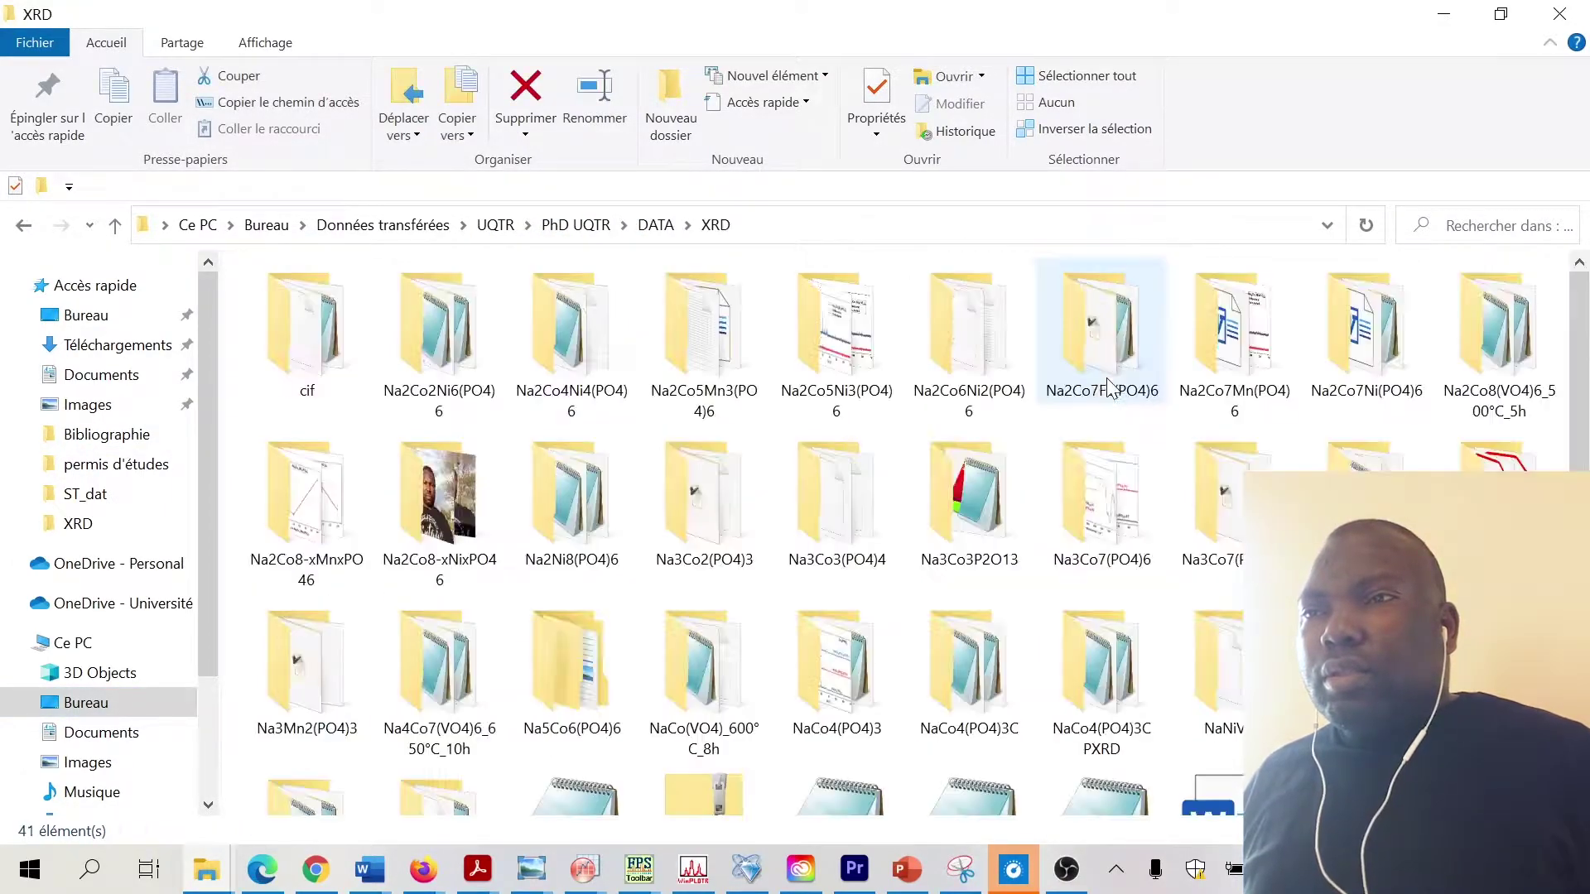
Look through the XRD sample folders and open the Na2Co8-xMnxPO46 folder.
{"action": "scroll", "coordinate": [1586, 387], "scroll_direction": "down", "scroll_amount": 2}
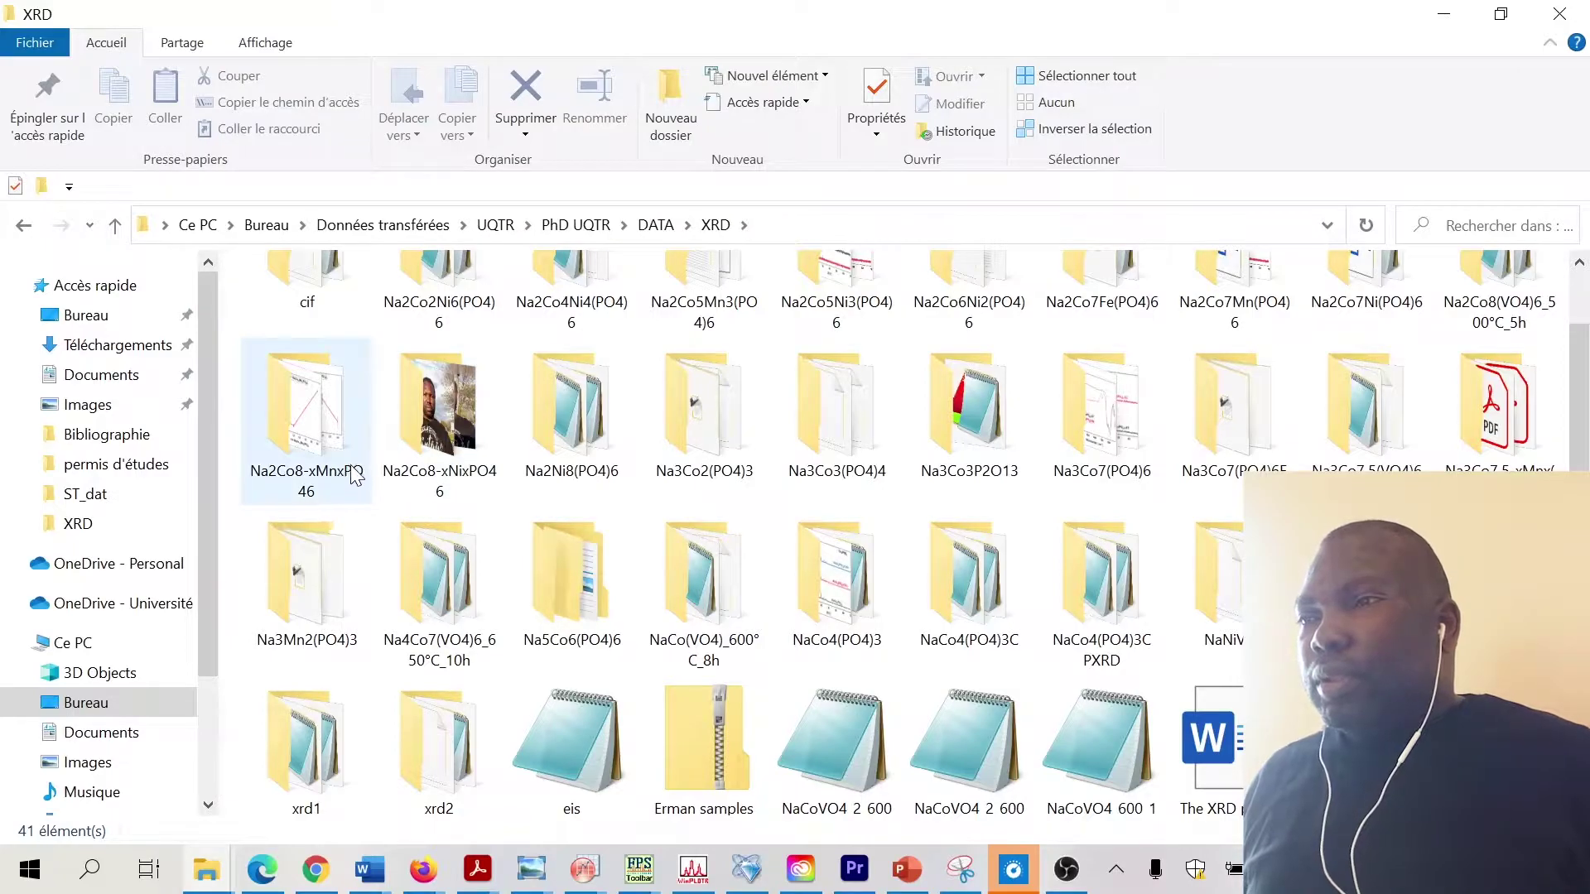
{"action": "double_click", "coordinate": [413, 467]}
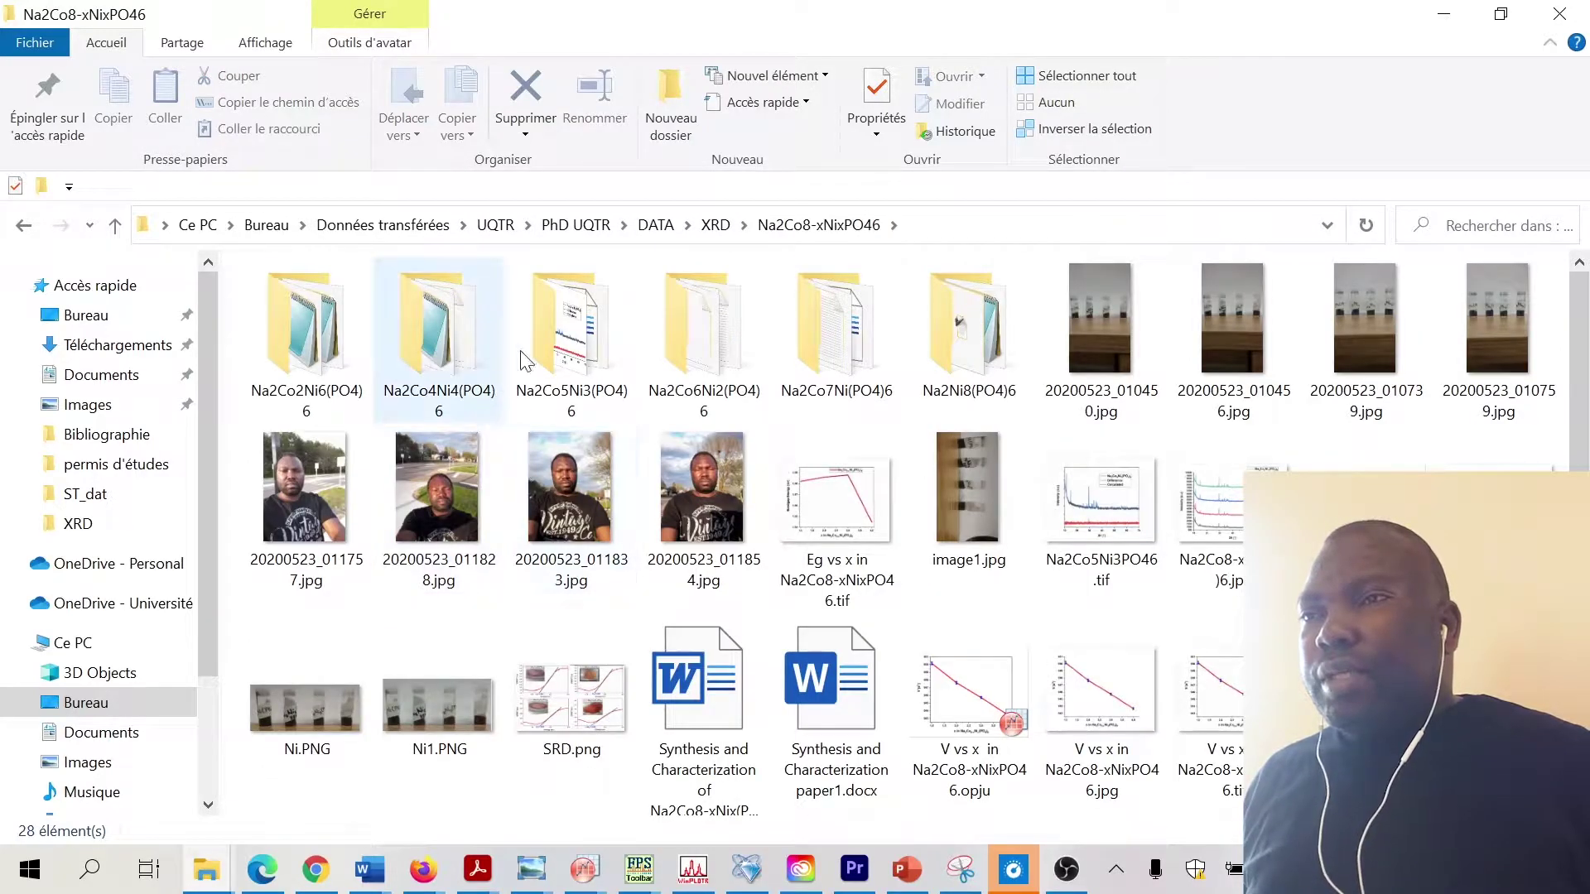
{"action": "left_click", "coordinate": [716, 224]}
{"action": "left_click", "coordinate": [325, 494]}
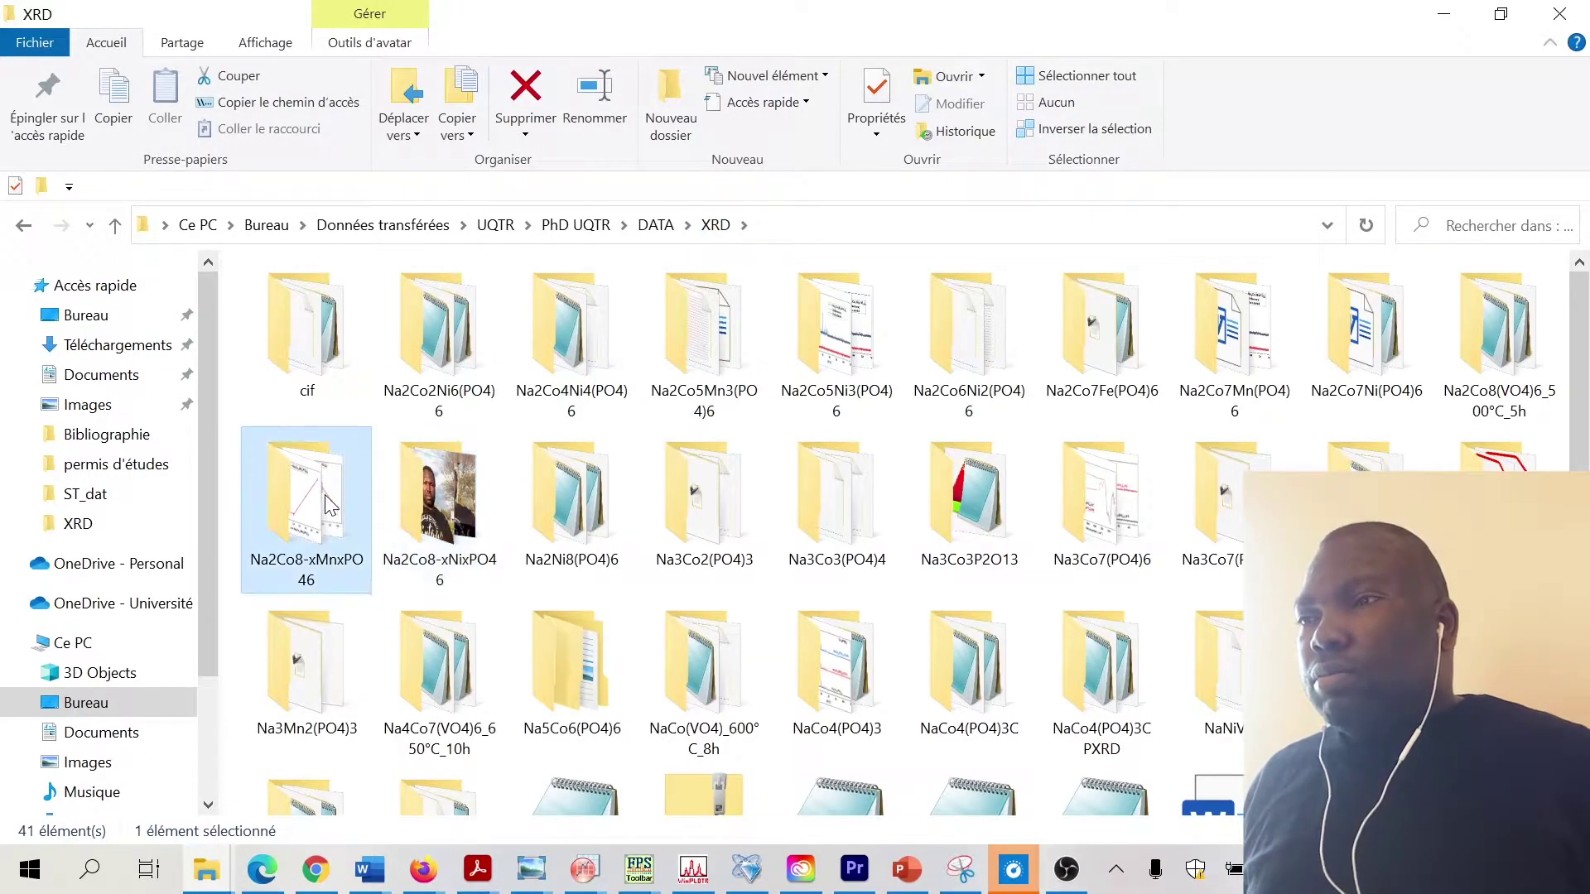
{"action": "double_click", "coordinate": [325, 495]}
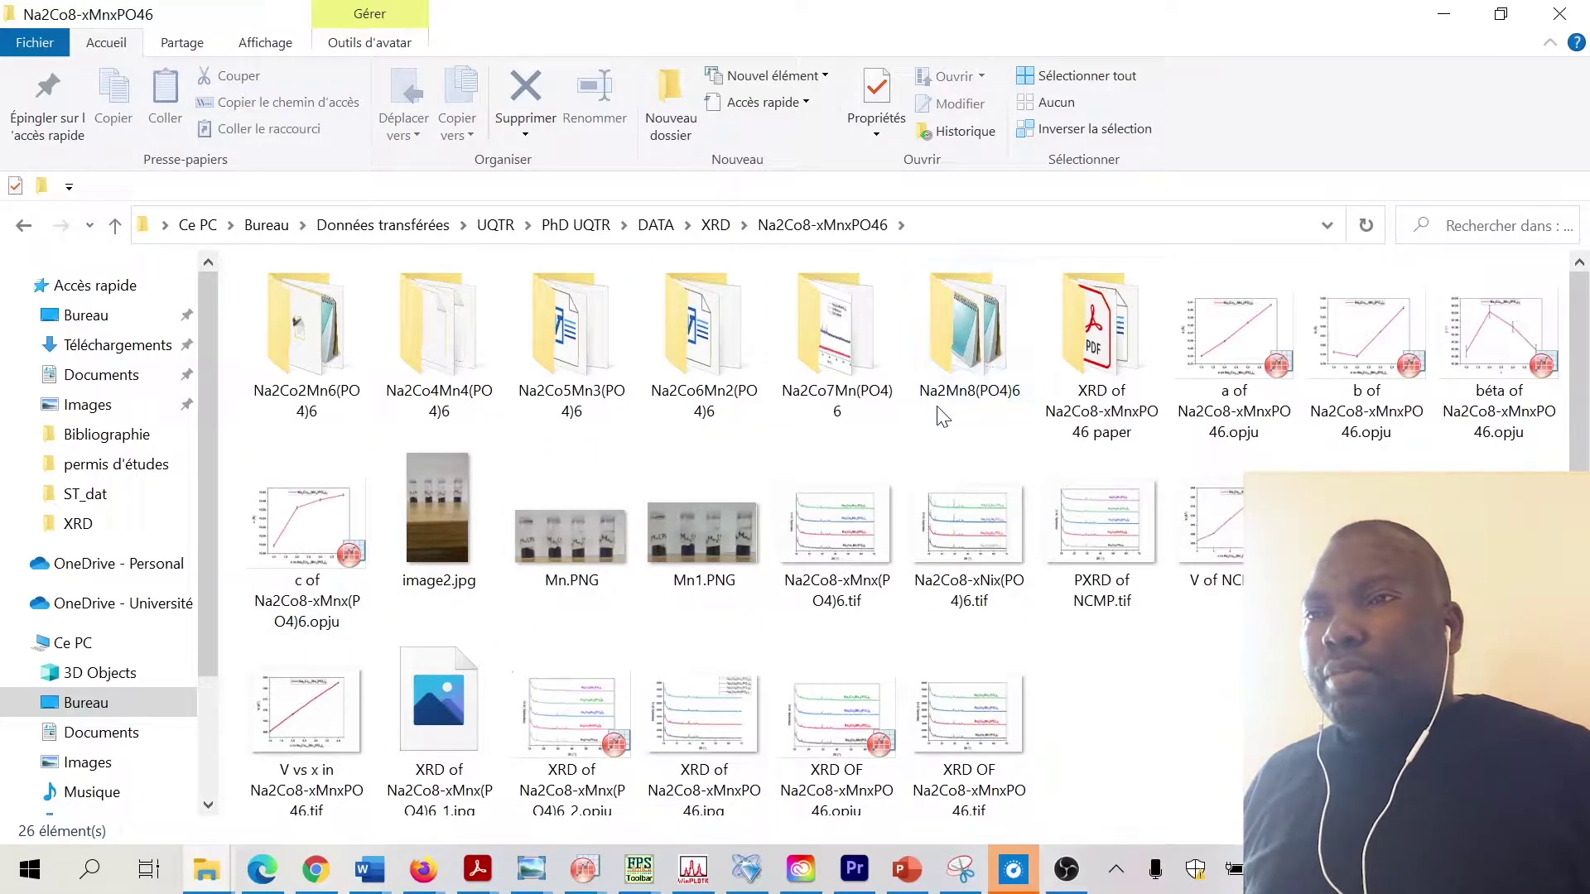
Copy the Na2Co7Mn(PO4)6 folder to the desktop (Bureau).
{"action": "left_click", "coordinate": [832, 385]}
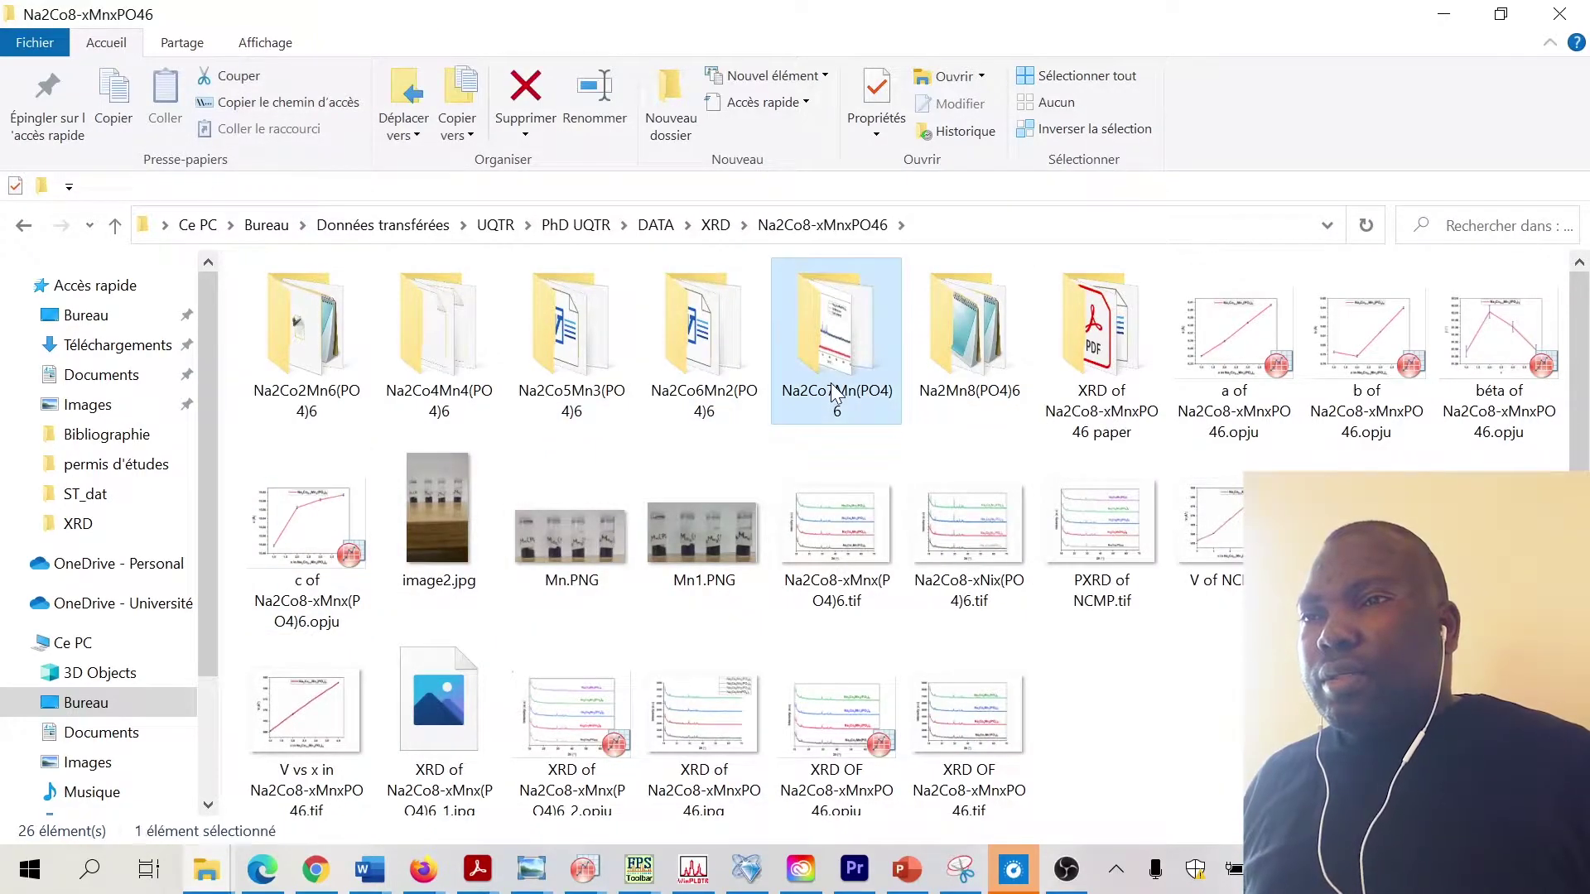
{"action": "right_click", "coordinate": [832, 383]}
{"action": "left_click", "coordinate": [596, 701]}
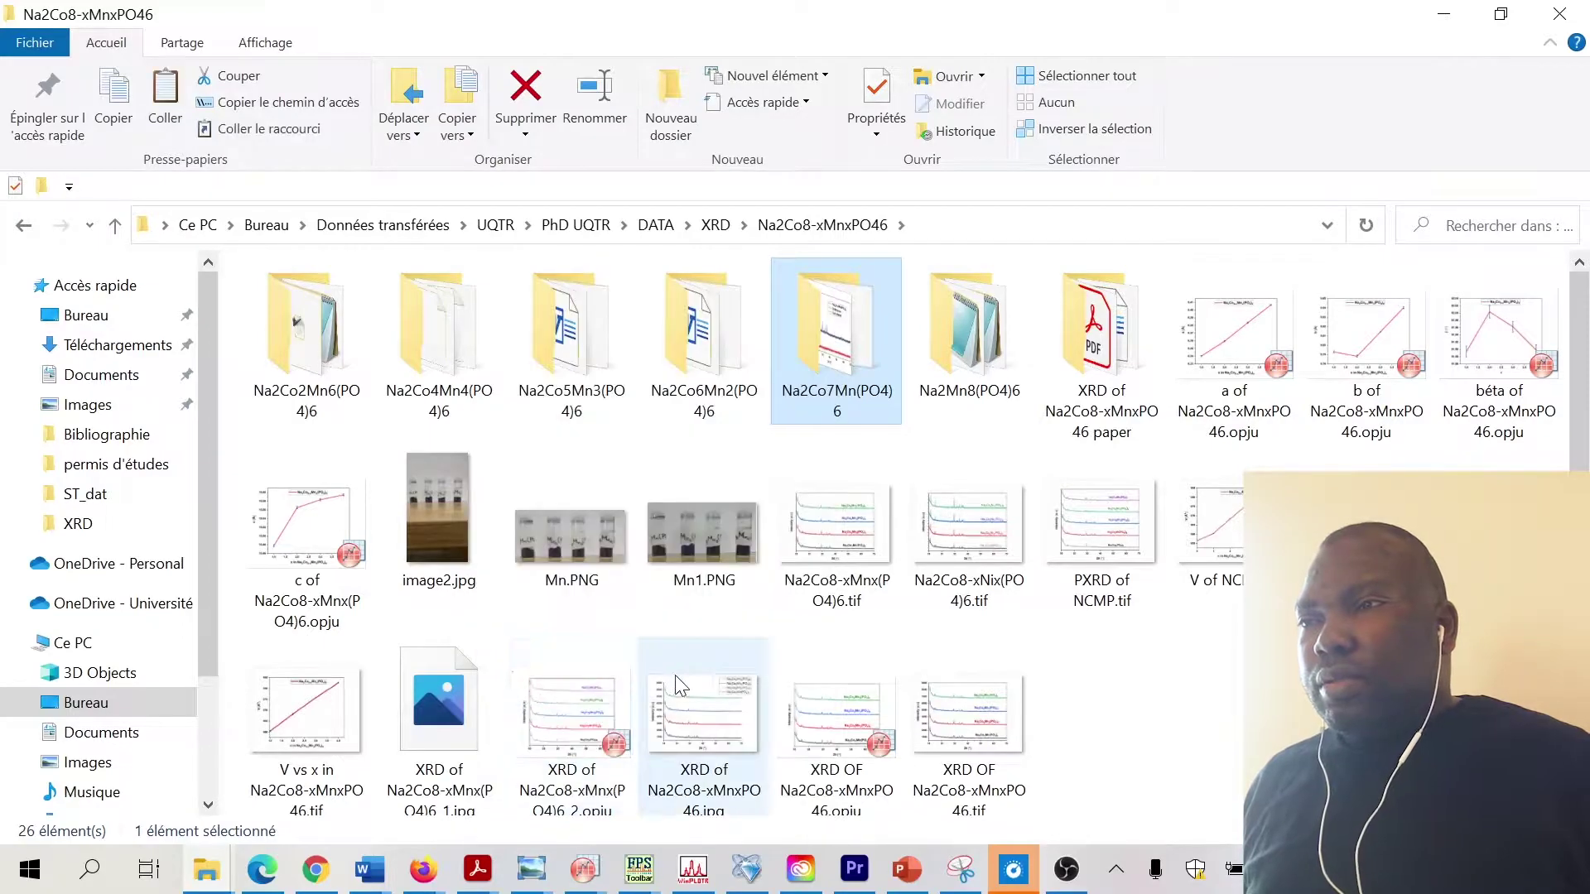
{"action": "left_click", "coordinate": [106, 319]}
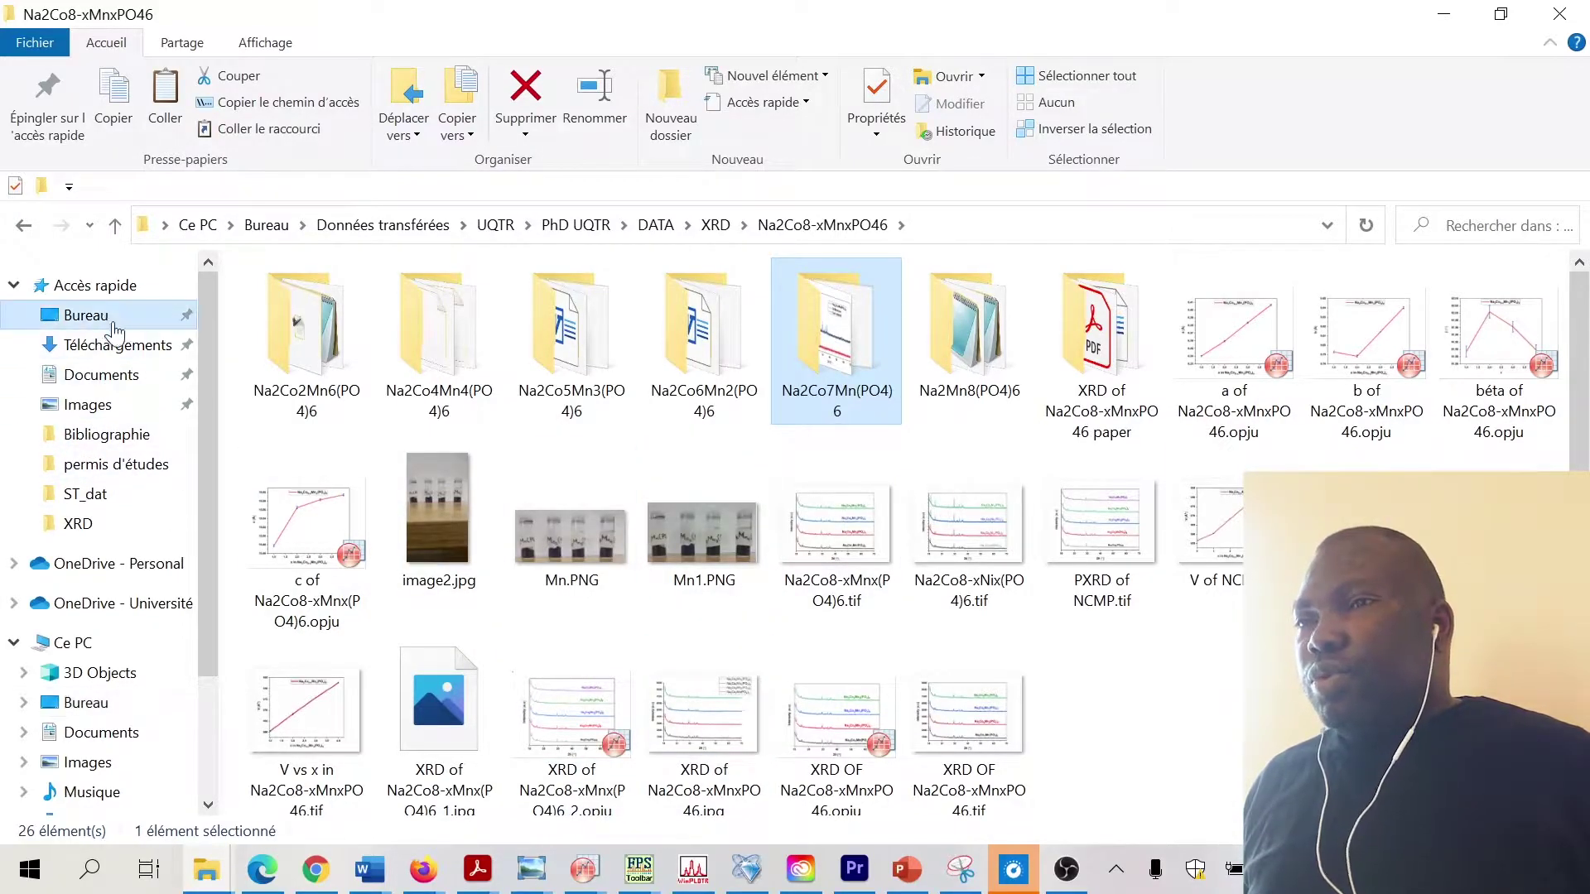
{"action": "right_click", "coordinate": [909, 698]}
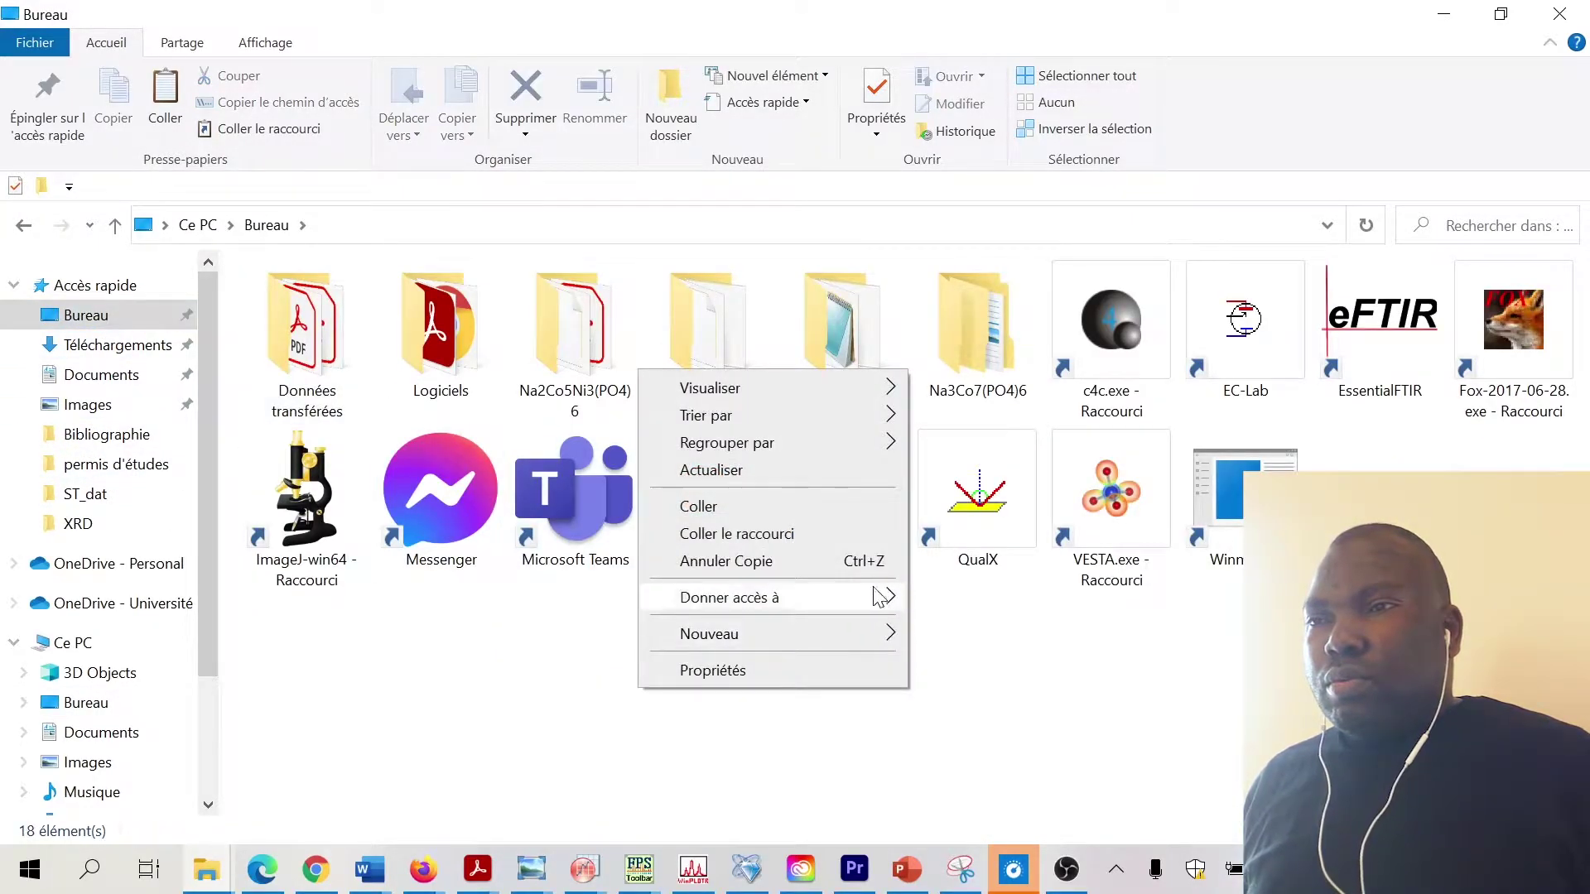
{"action": "left_click", "coordinate": [782, 505]}
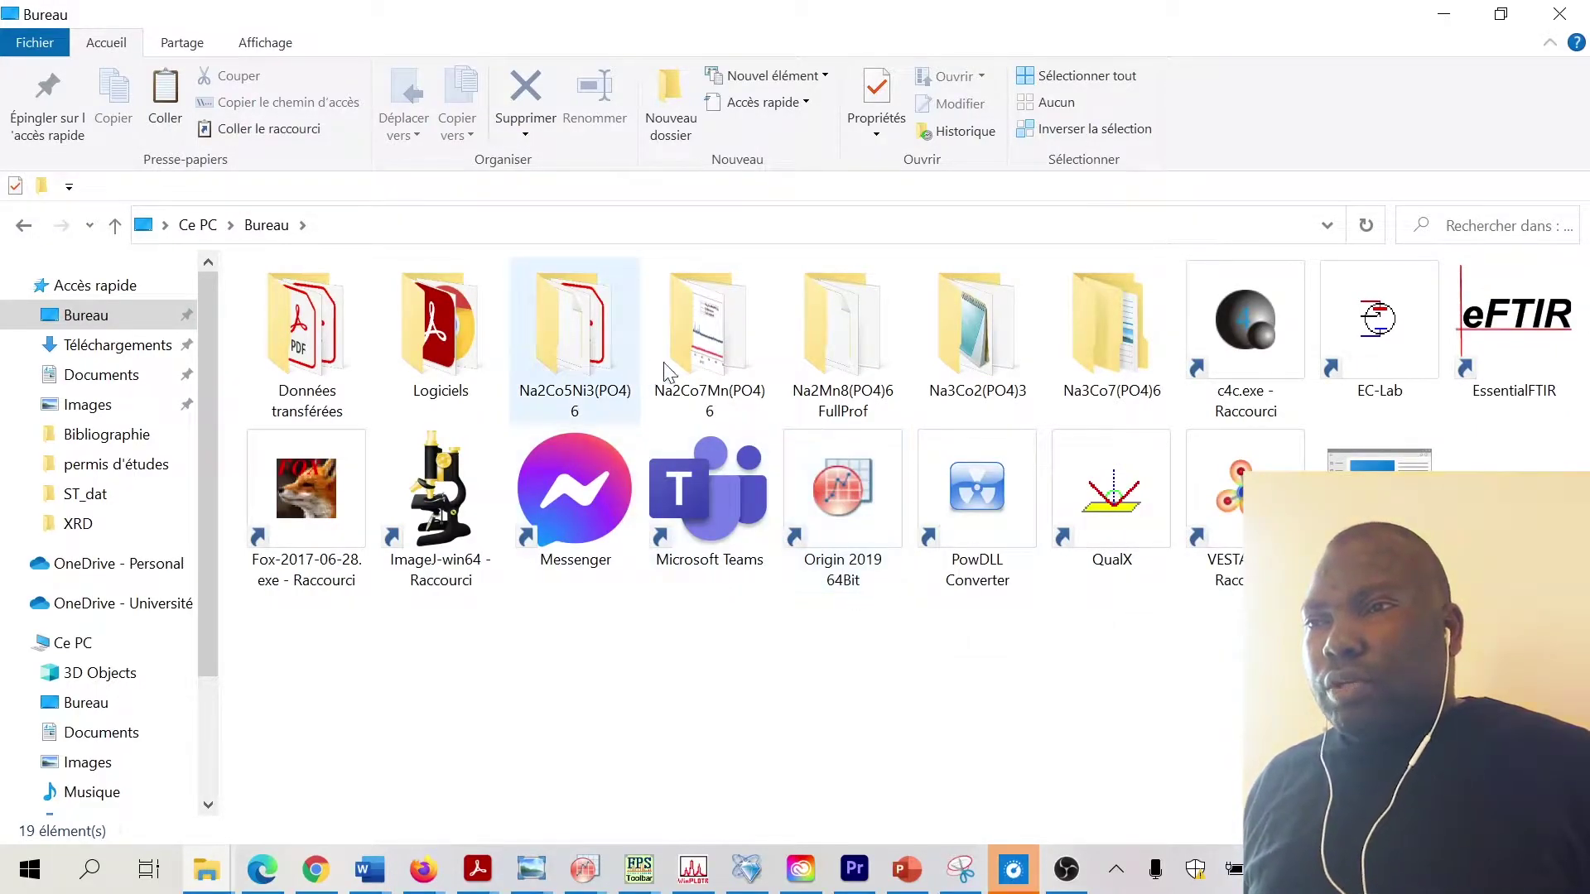
Open the Na2Co7Mn(PO4)6 folder on the desktop and display its files as large icons.
{"action": "left_click", "coordinate": [700, 368]}
{"action": "double_click", "coordinate": [700, 369]}
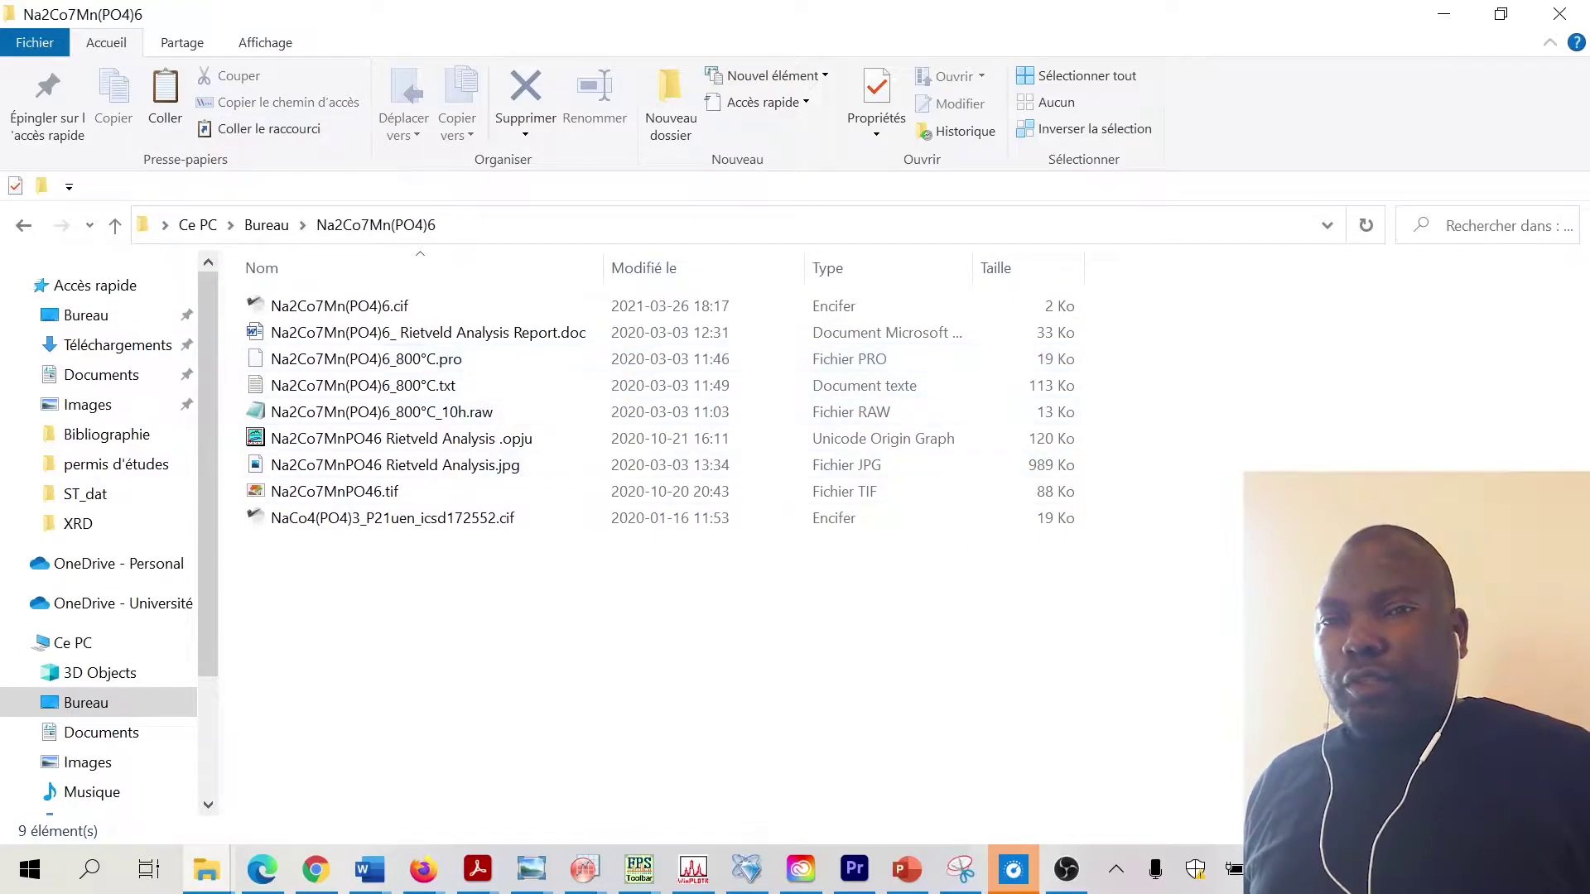
{"action": "key", "text": "ctrl+shift+2"}
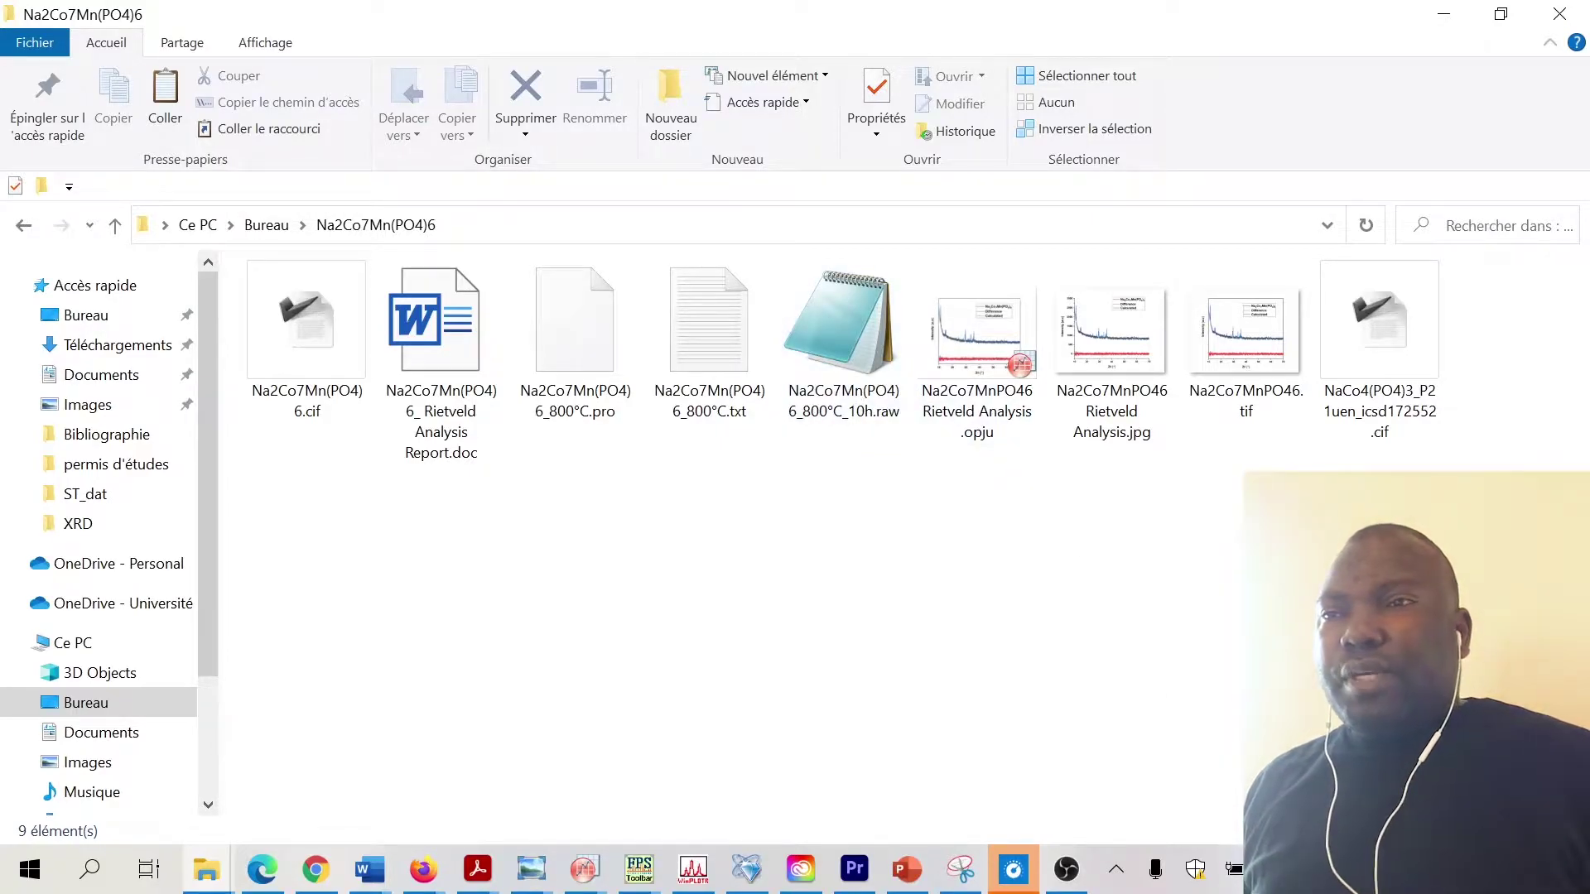
Launch PowDLL Converter and load Na2Co7Mn(PO4)6_800°C_10h.raw from the desktop's Na2Co7Mn(PO4)6 folder for conversion.
{"action": "key", "text": "super+d"}
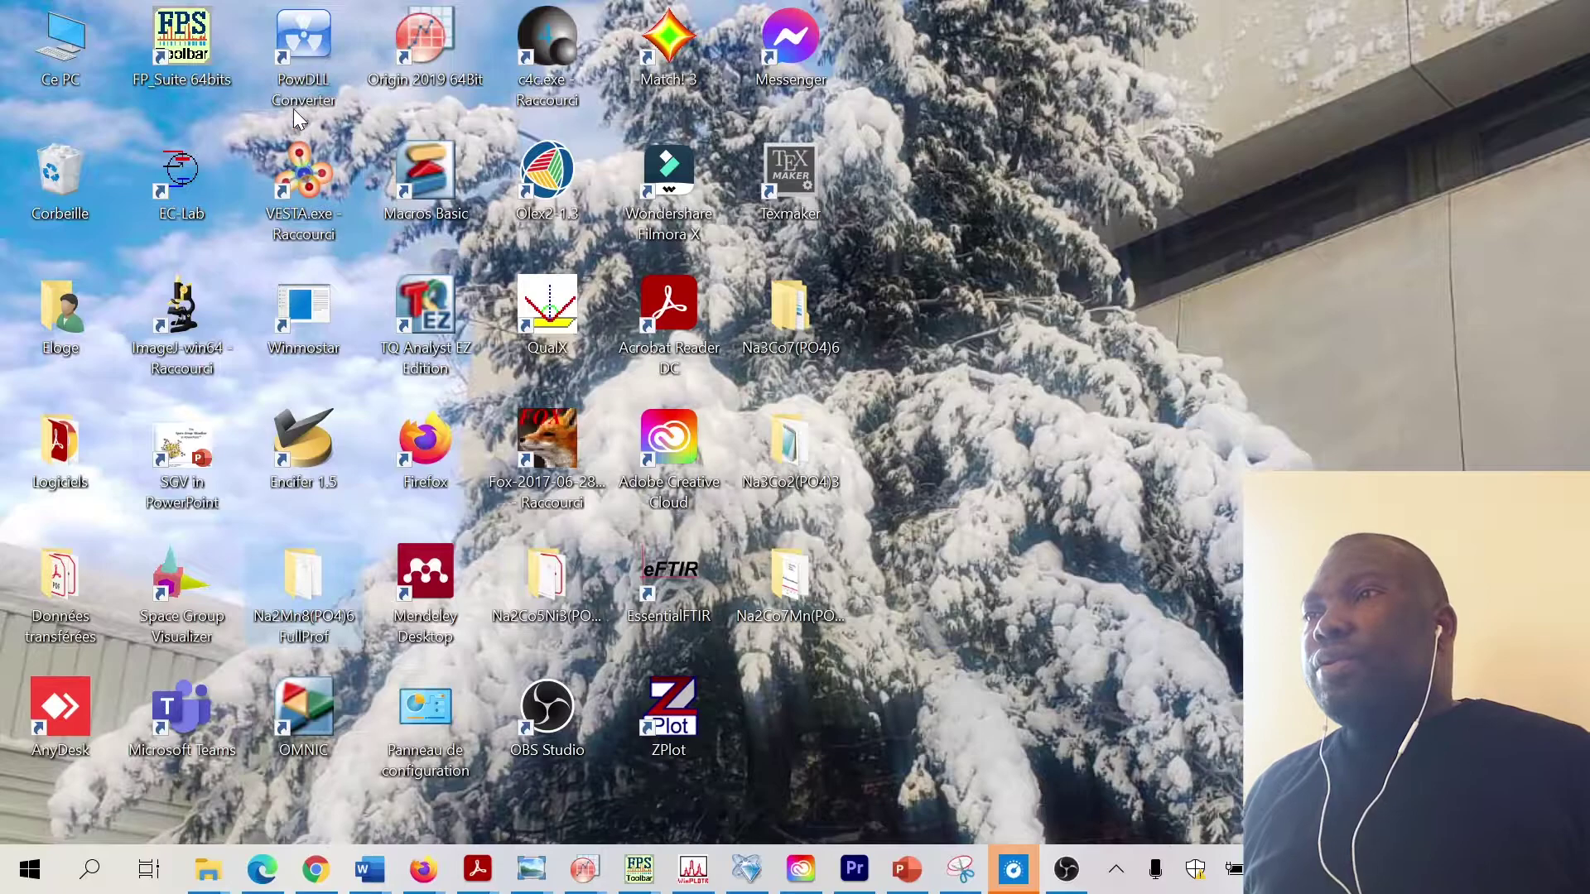
{"action": "double_click", "coordinate": [300, 64]}
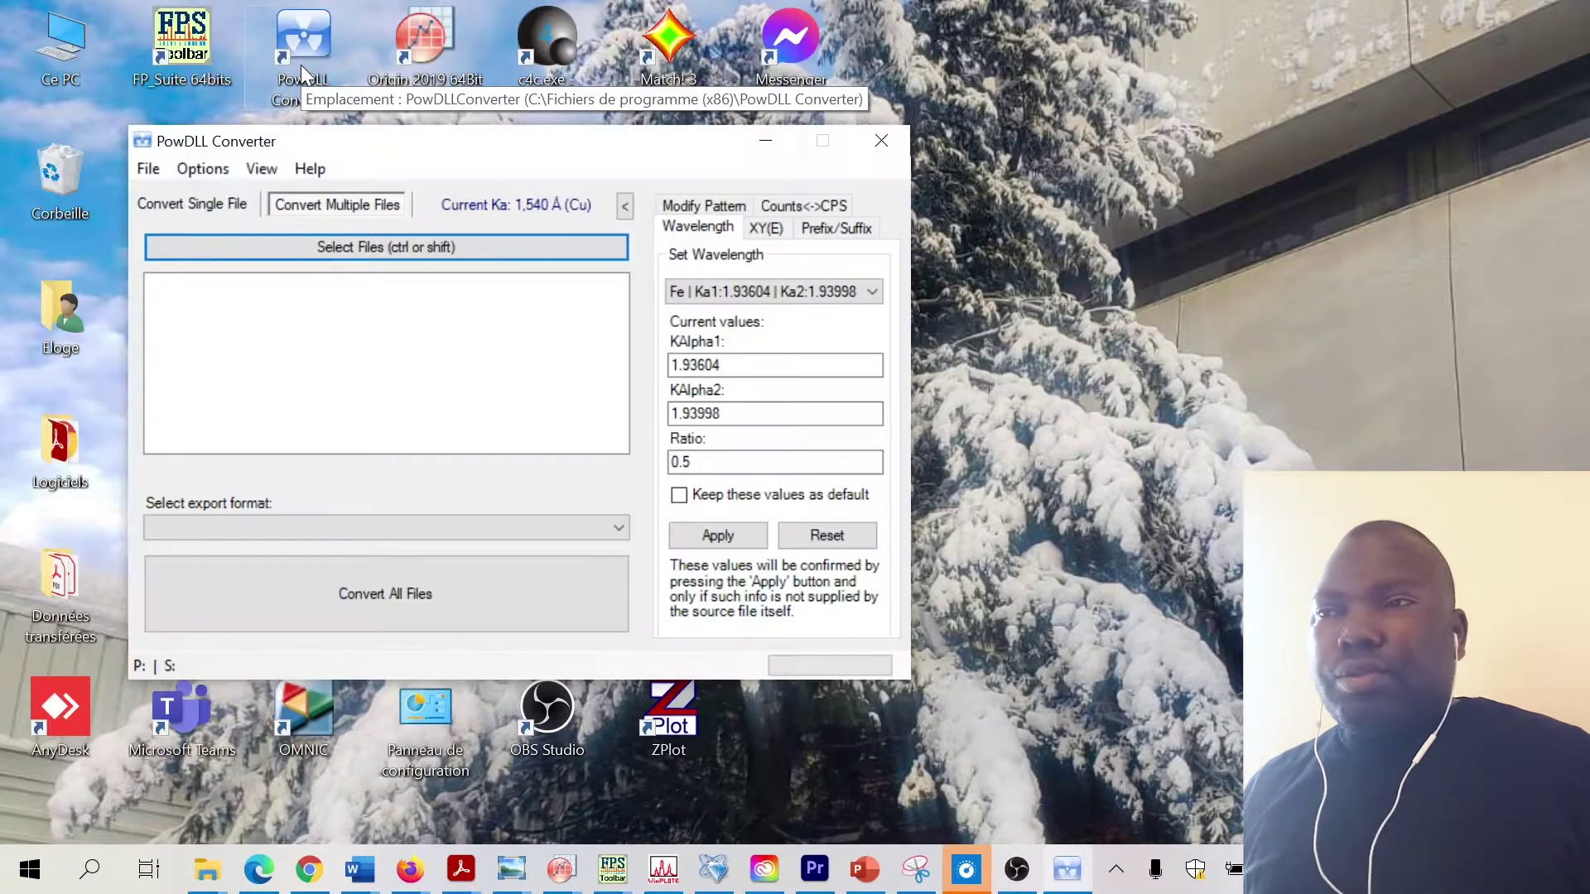
{"action": "left_click", "coordinate": [348, 249]}
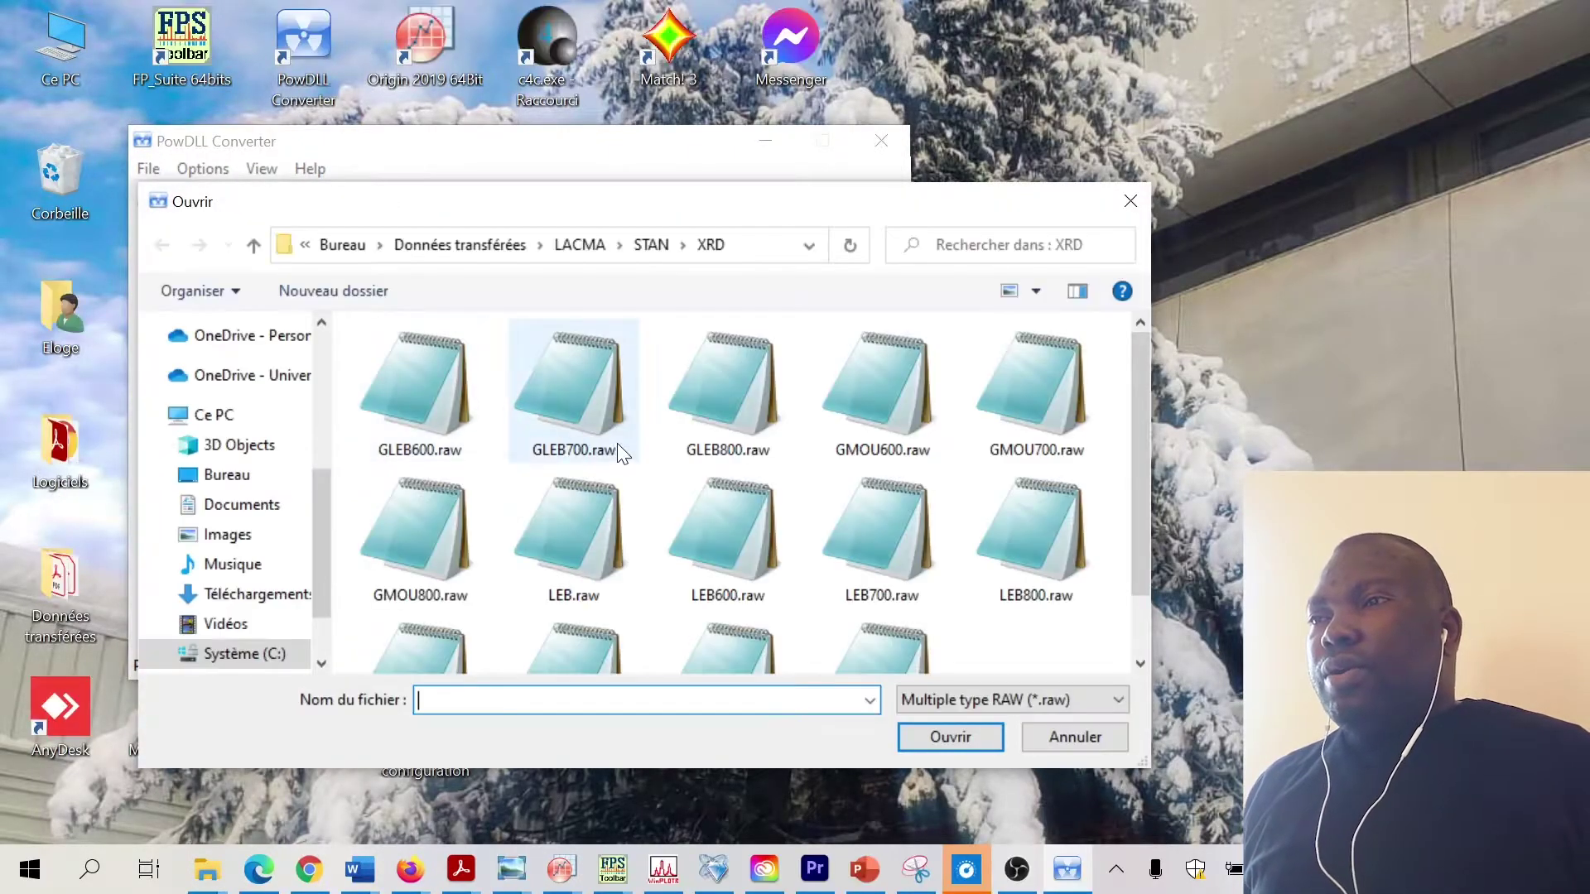
{"action": "left_click", "coordinate": [249, 477]}
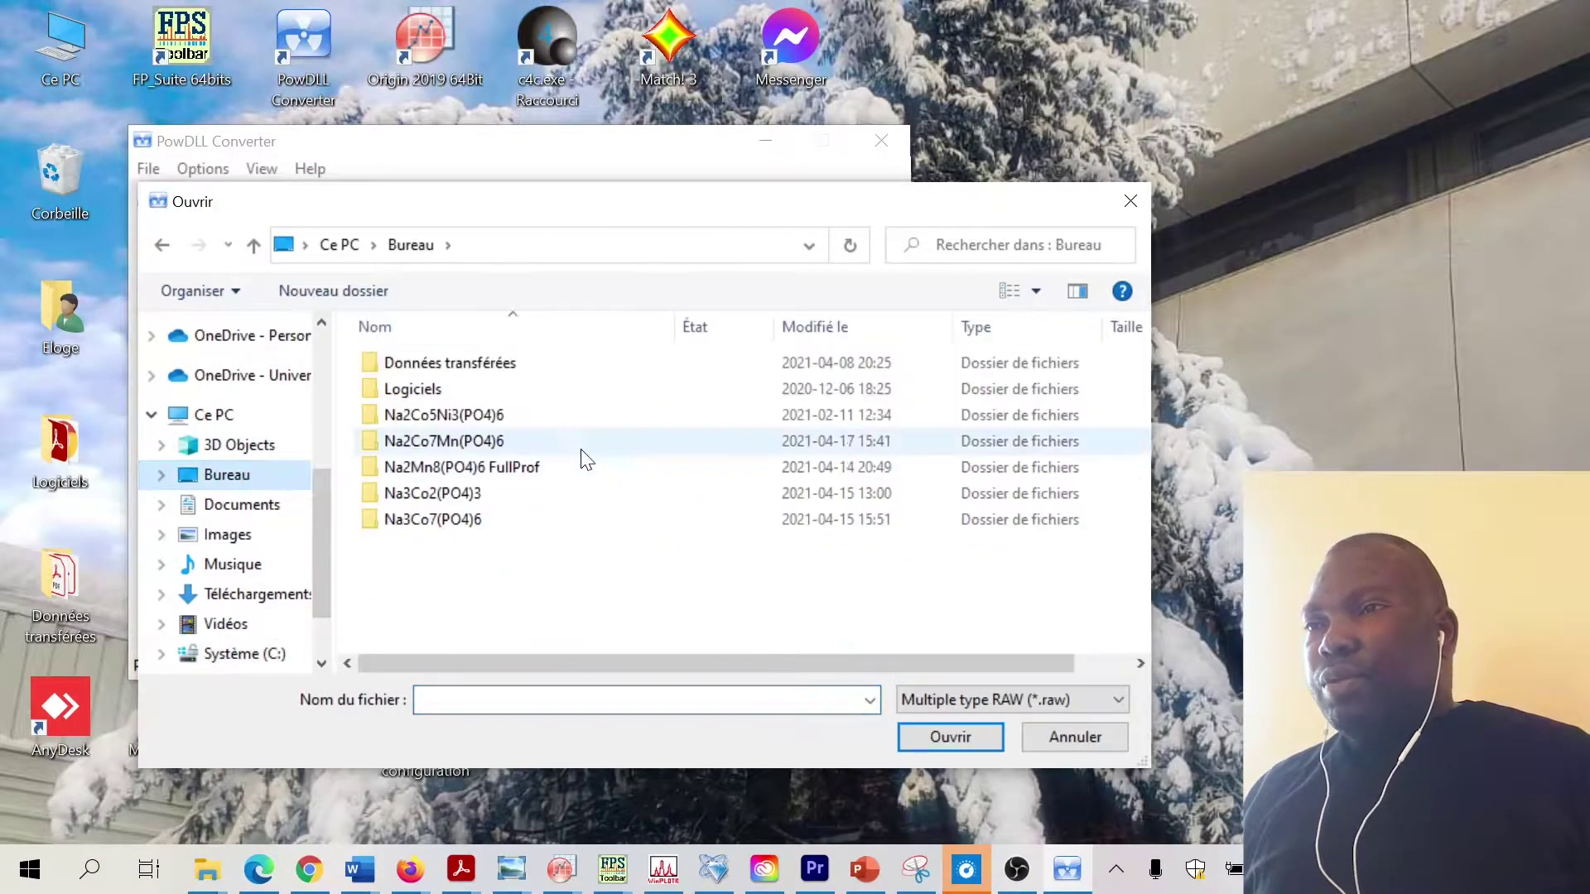
{"action": "double_click", "coordinate": [476, 442]}
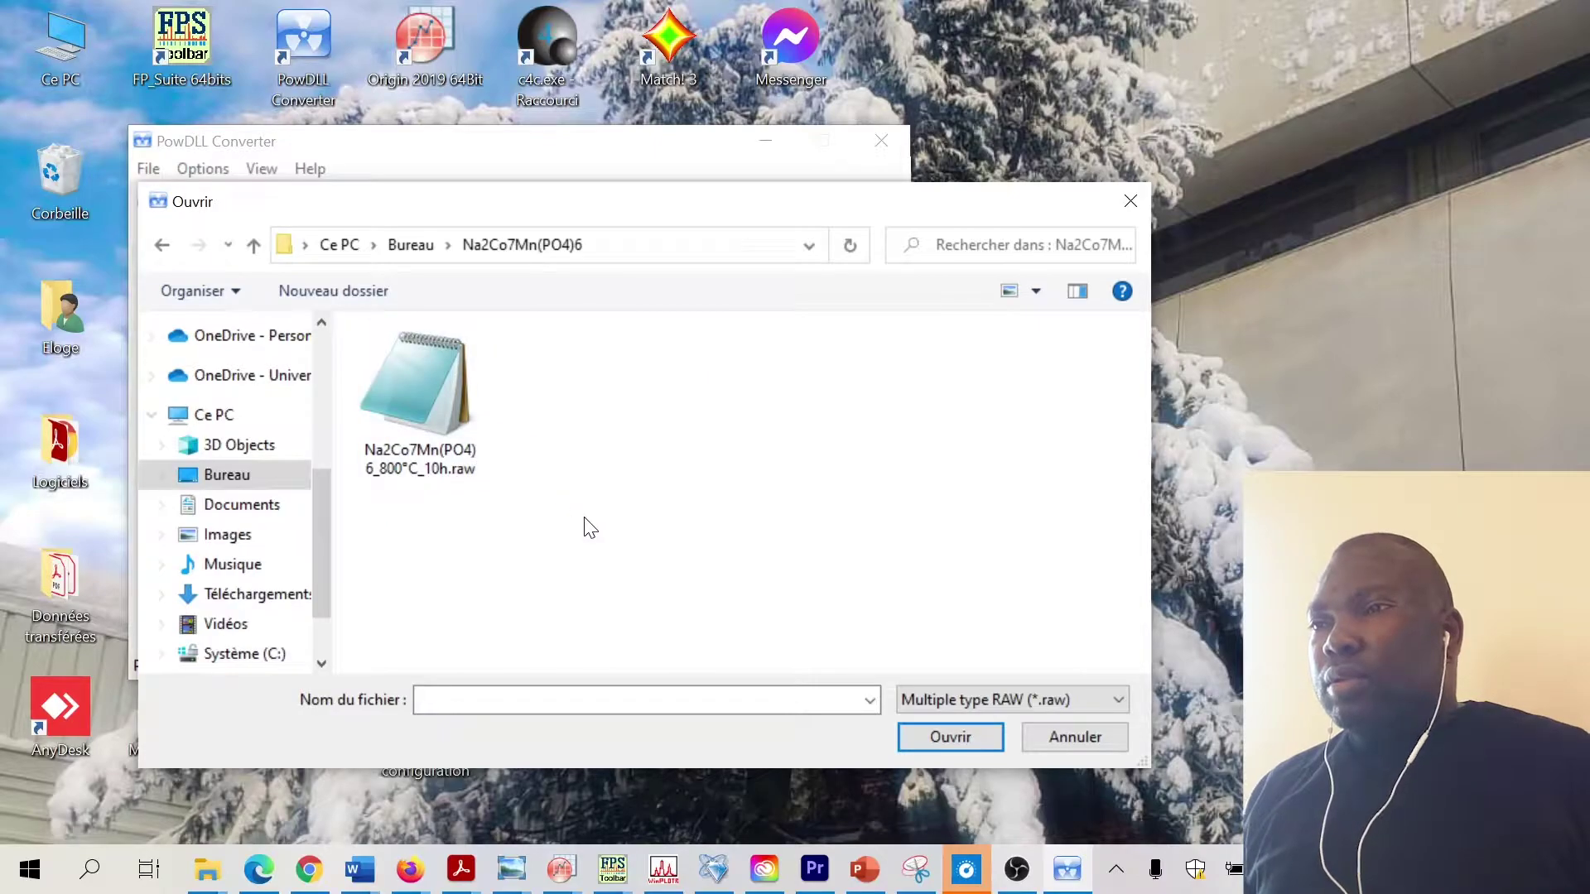
{"action": "left_click", "coordinate": [451, 451]}
{"action": "left_click", "coordinate": [926, 739]}
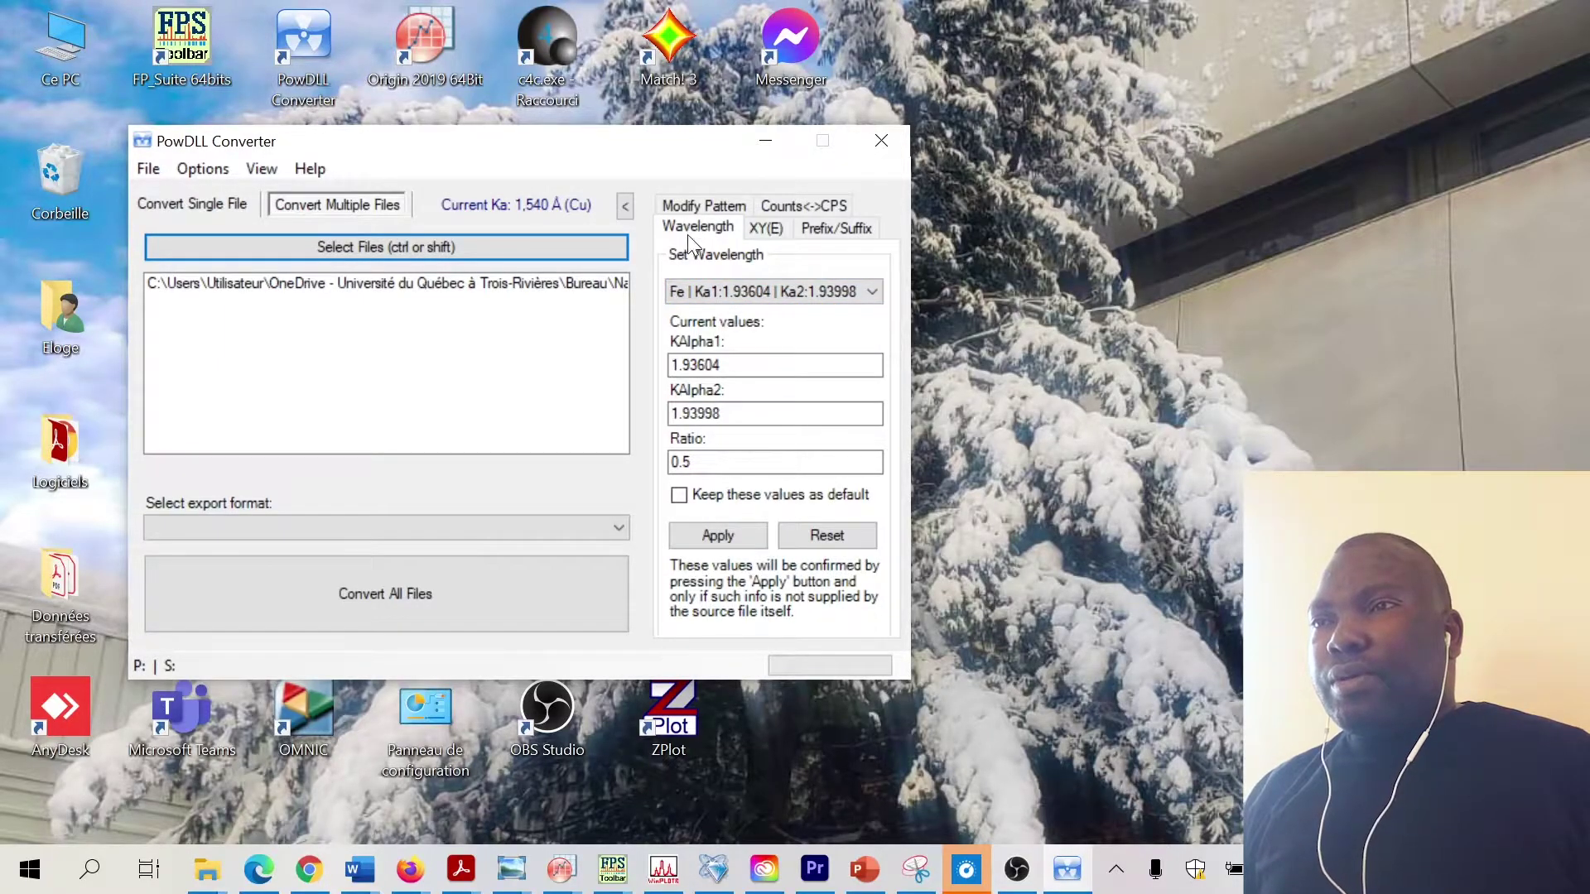
Select the Cu wavelength with Ka1 1.54056 and Ka2 1.54439.
{"action": "left_click", "coordinate": [876, 295]}
{"action": "left_click", "coordinate": [872, 295]}
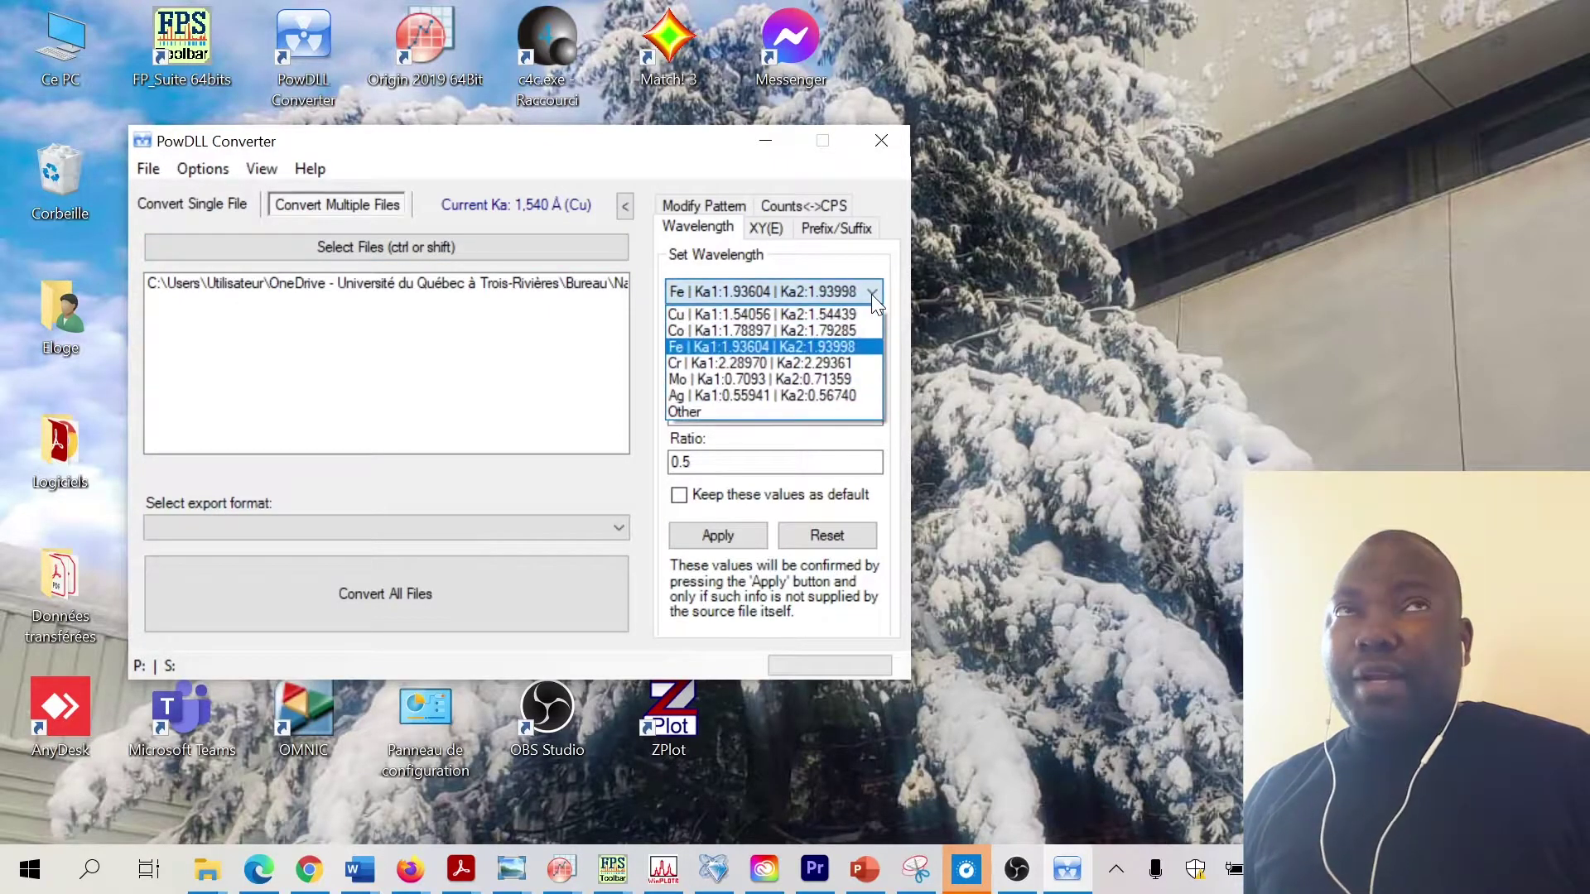
{"action": "left_click", "coordinate": [783, 313]}
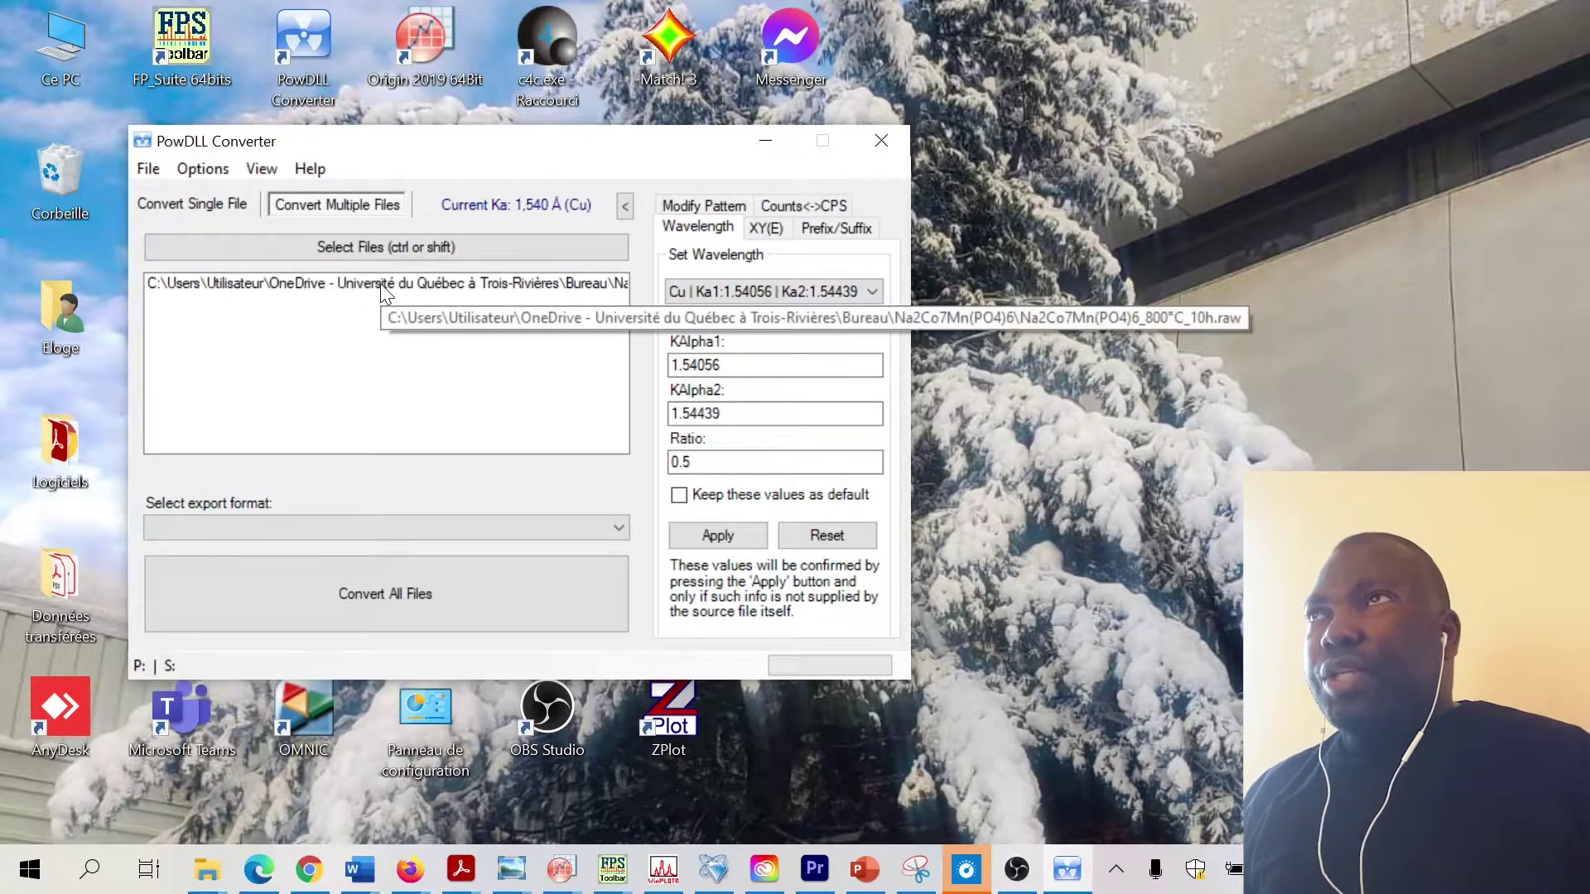
Convert the loaded raw file to the XY Files (*.xy) format and open the folder containing the output.
{"action": "left_click", "coordinate": [613, 530]}
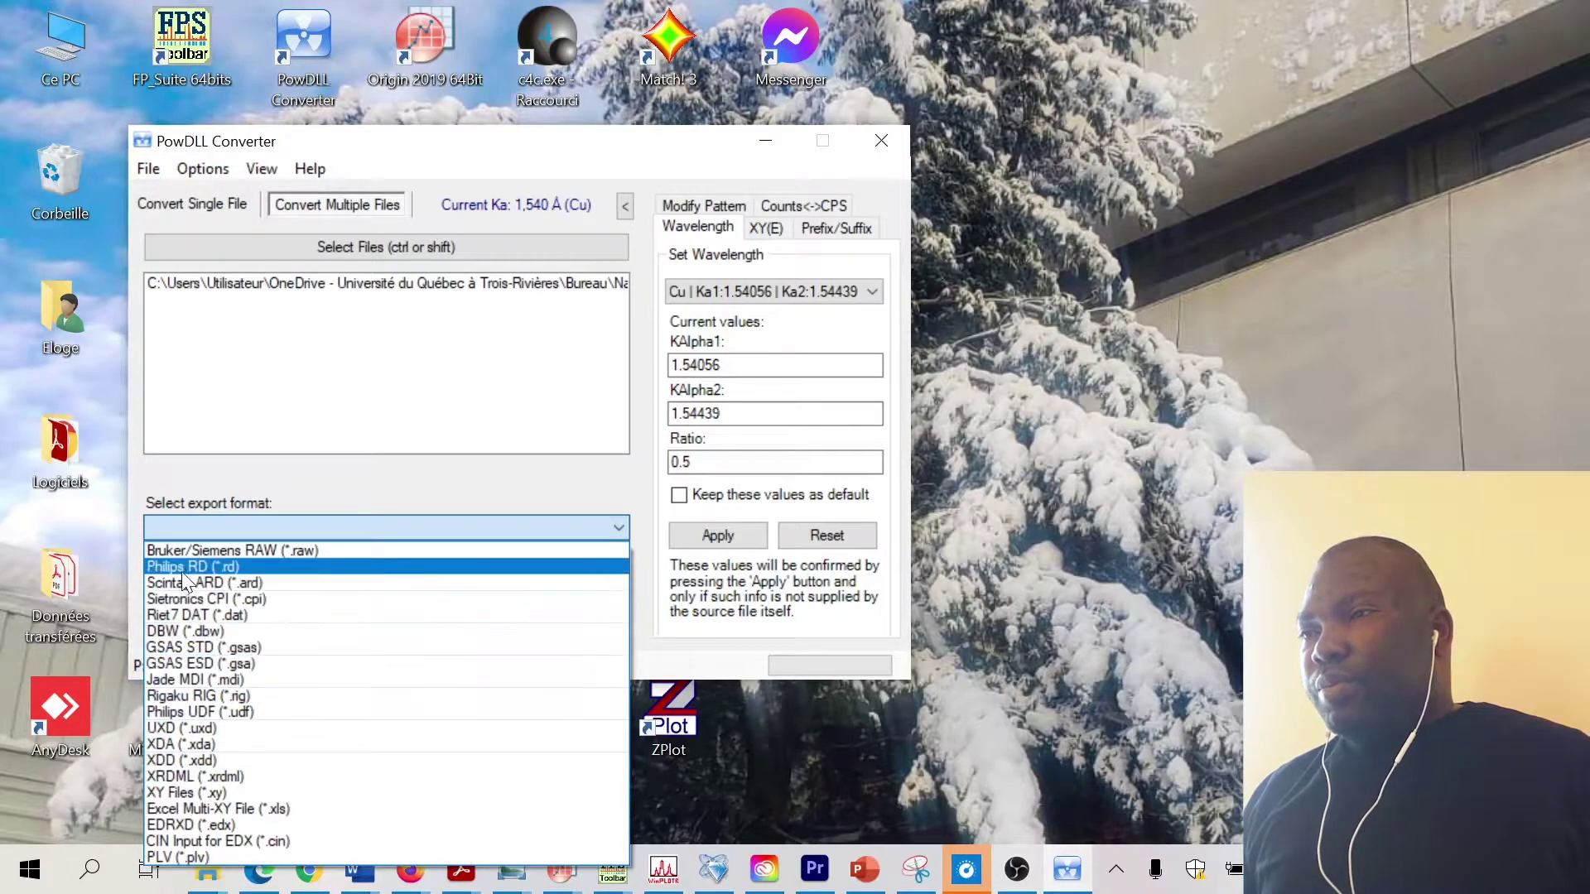
{"action": "left_click", "coordinate": [187, 789]}
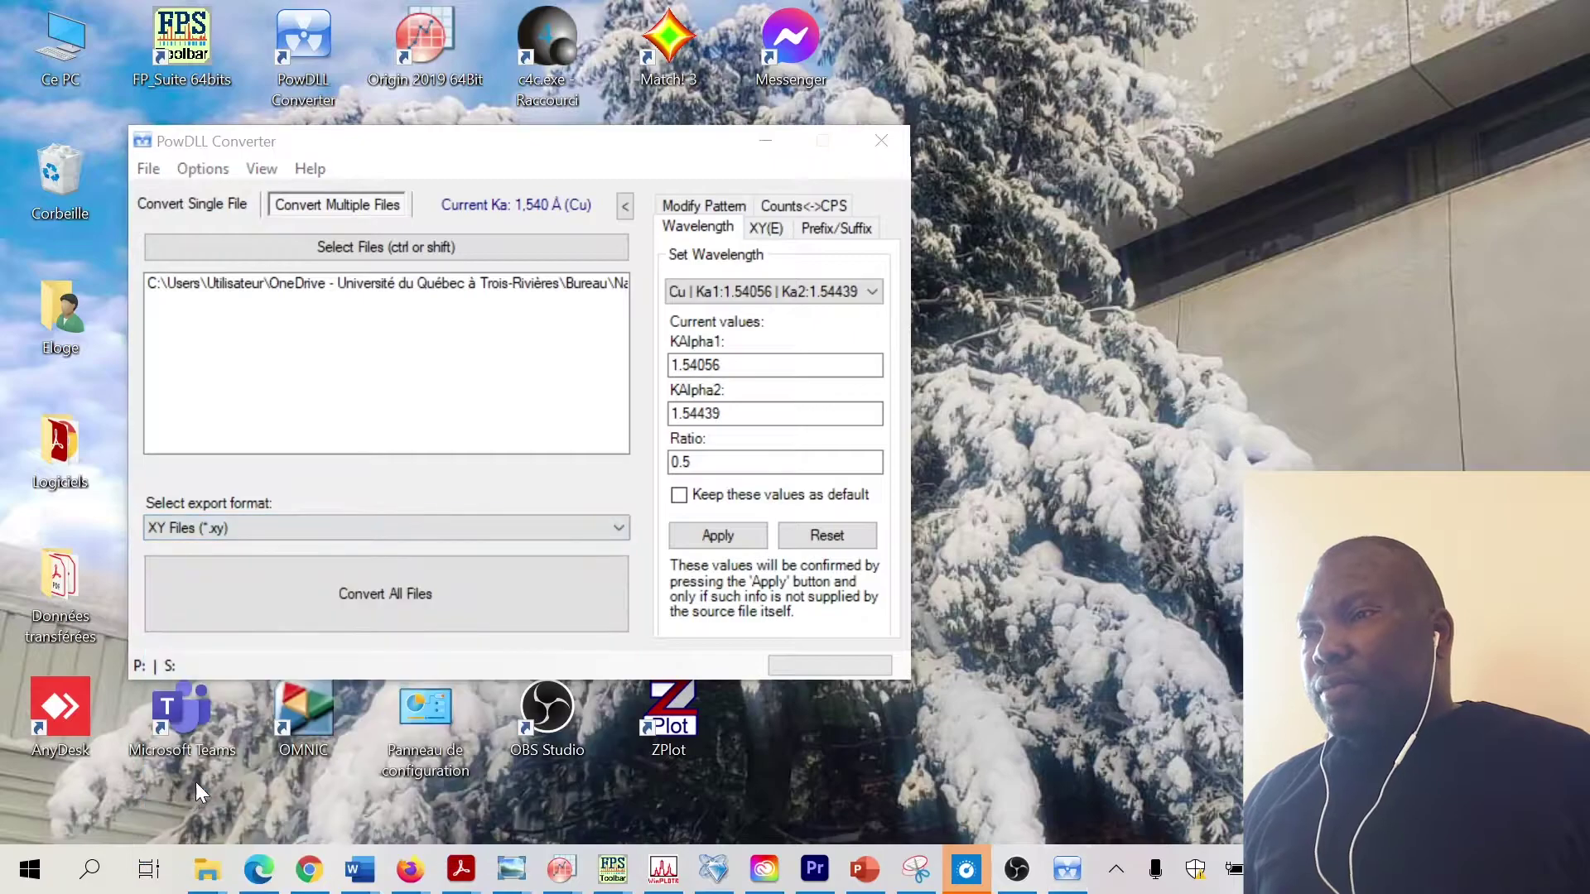
{"action": "left_click", "coordinate": [462, 603]}
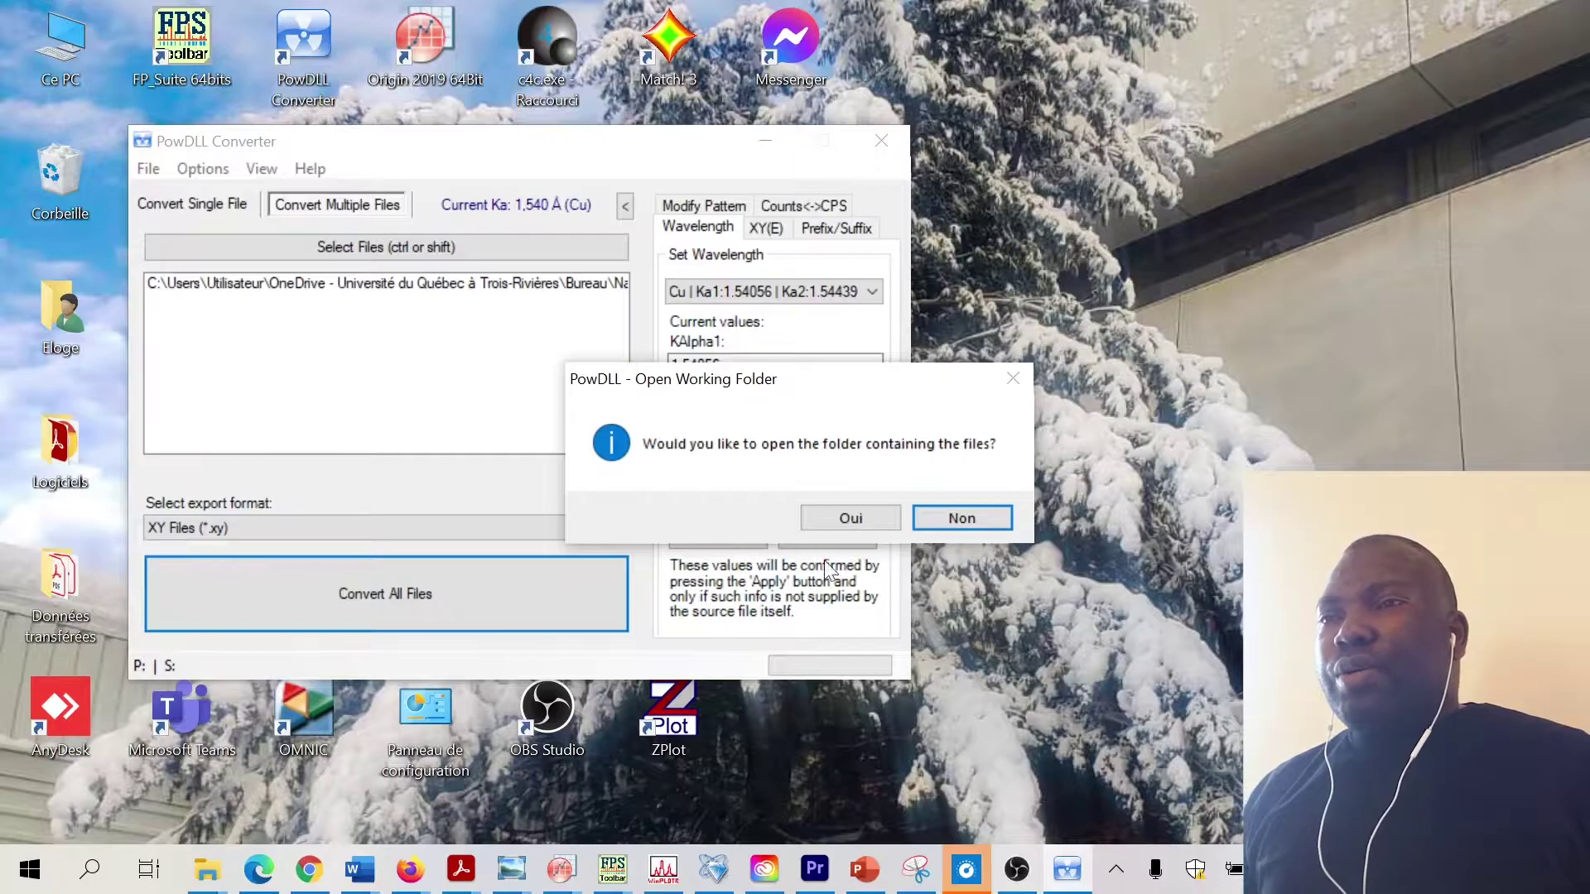
{"action": "left_click", "coordinate": [846, 519]}
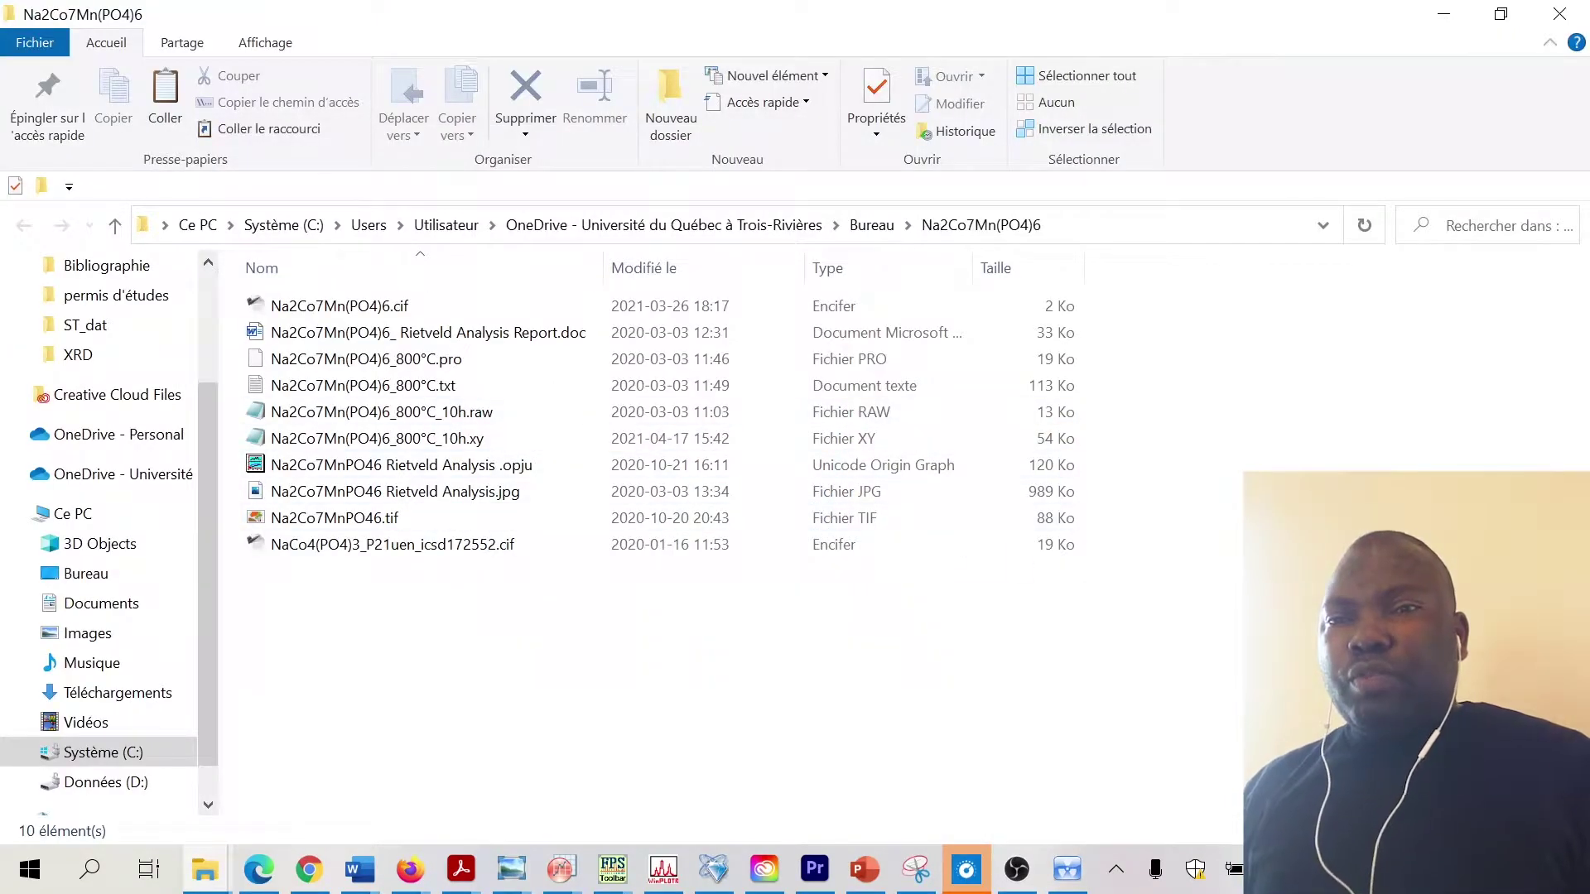
Show the folder's files as large icons and open Na2Co7Mn(PO4)6_800°C_10h.xy in a maximized Notepad window.
{"action": "key", "text": "ctrl+shift+2"}
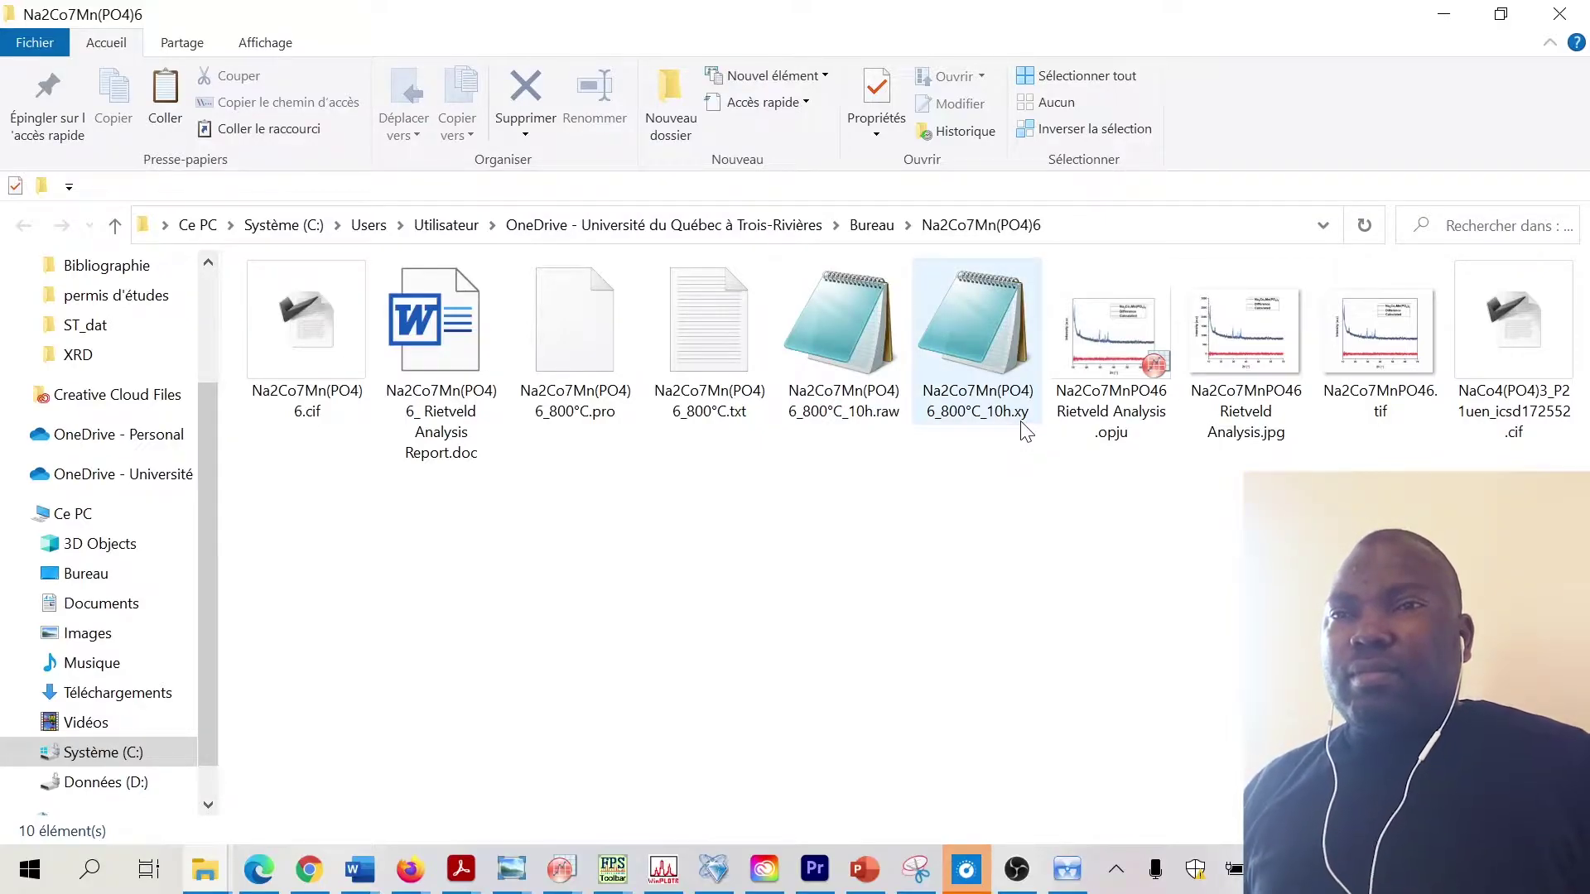
{"action": "mouse_move", "coordinate": [1026, 429]}
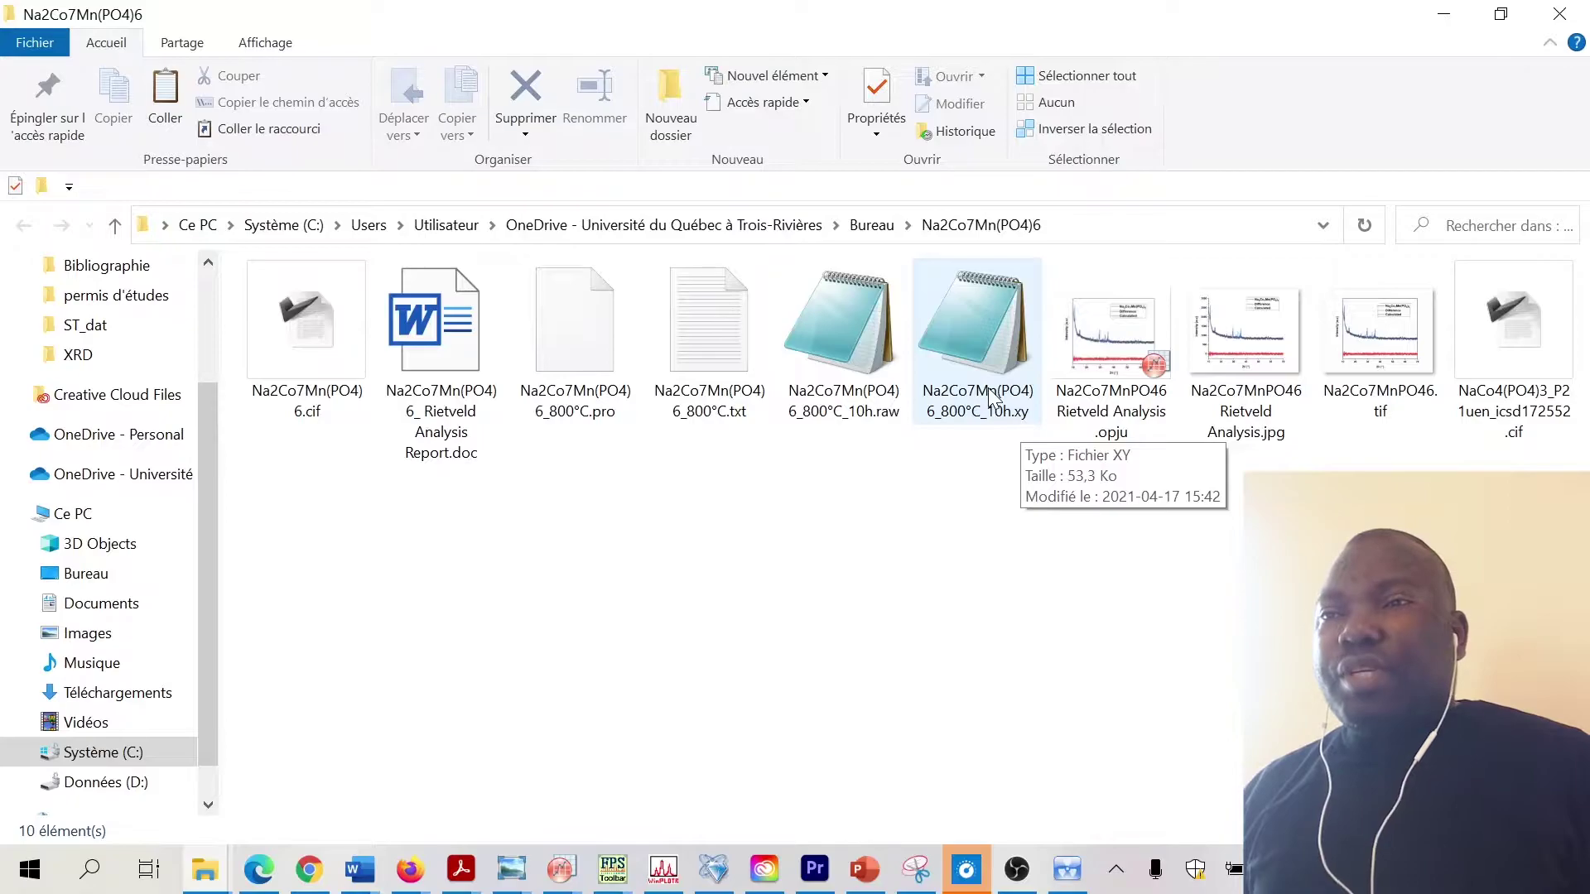
{"action": "double_click", "coordinate": [996, 395]}
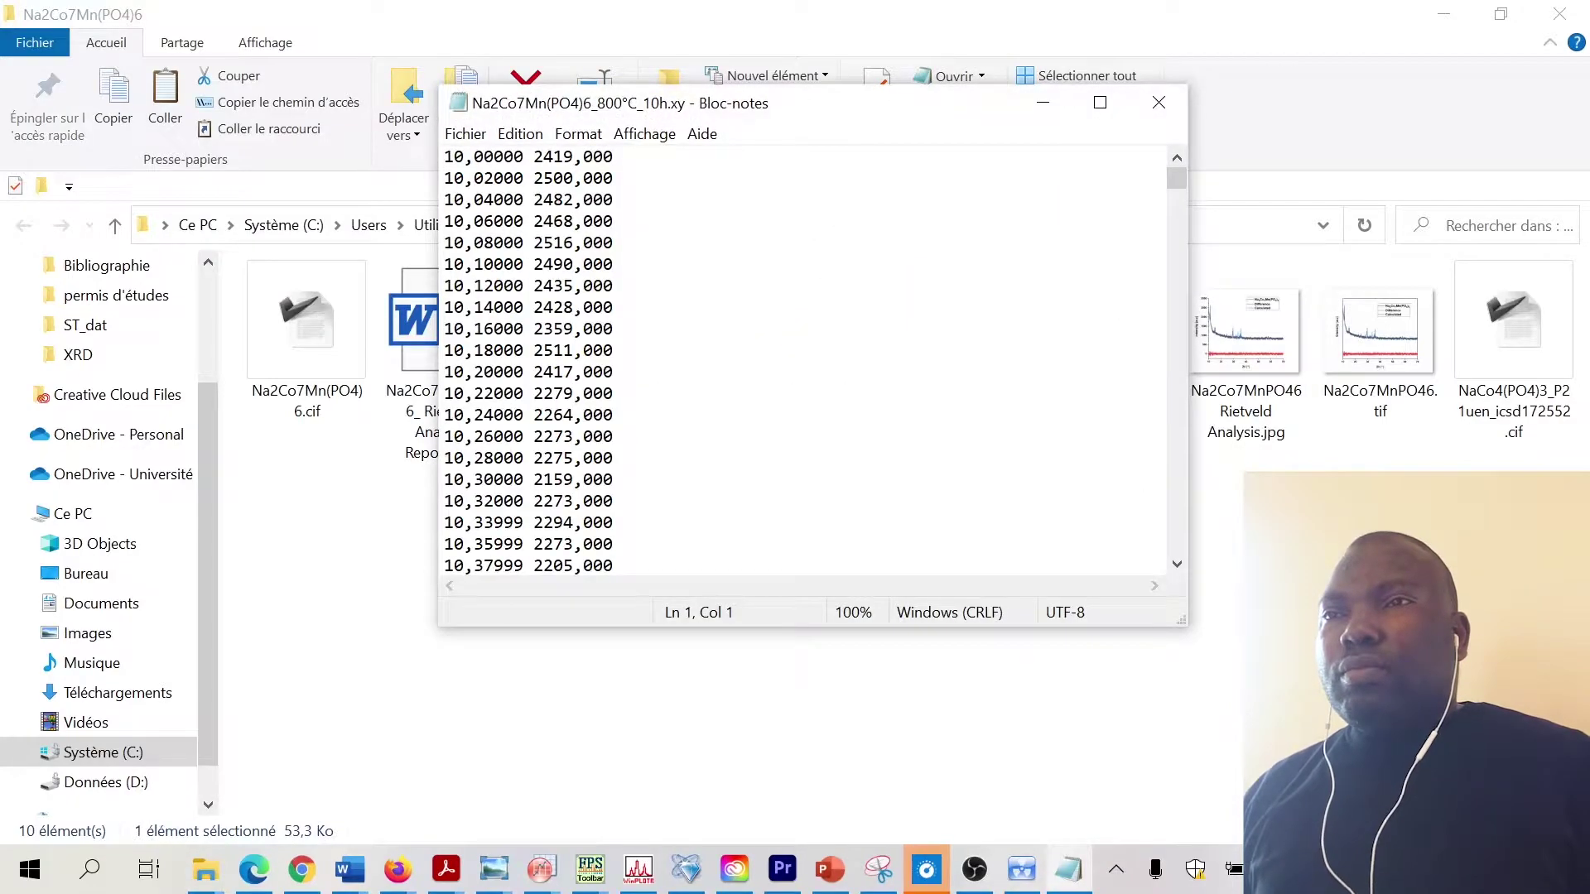
{"action": "left_click", "coordinate": [1100, 102]}
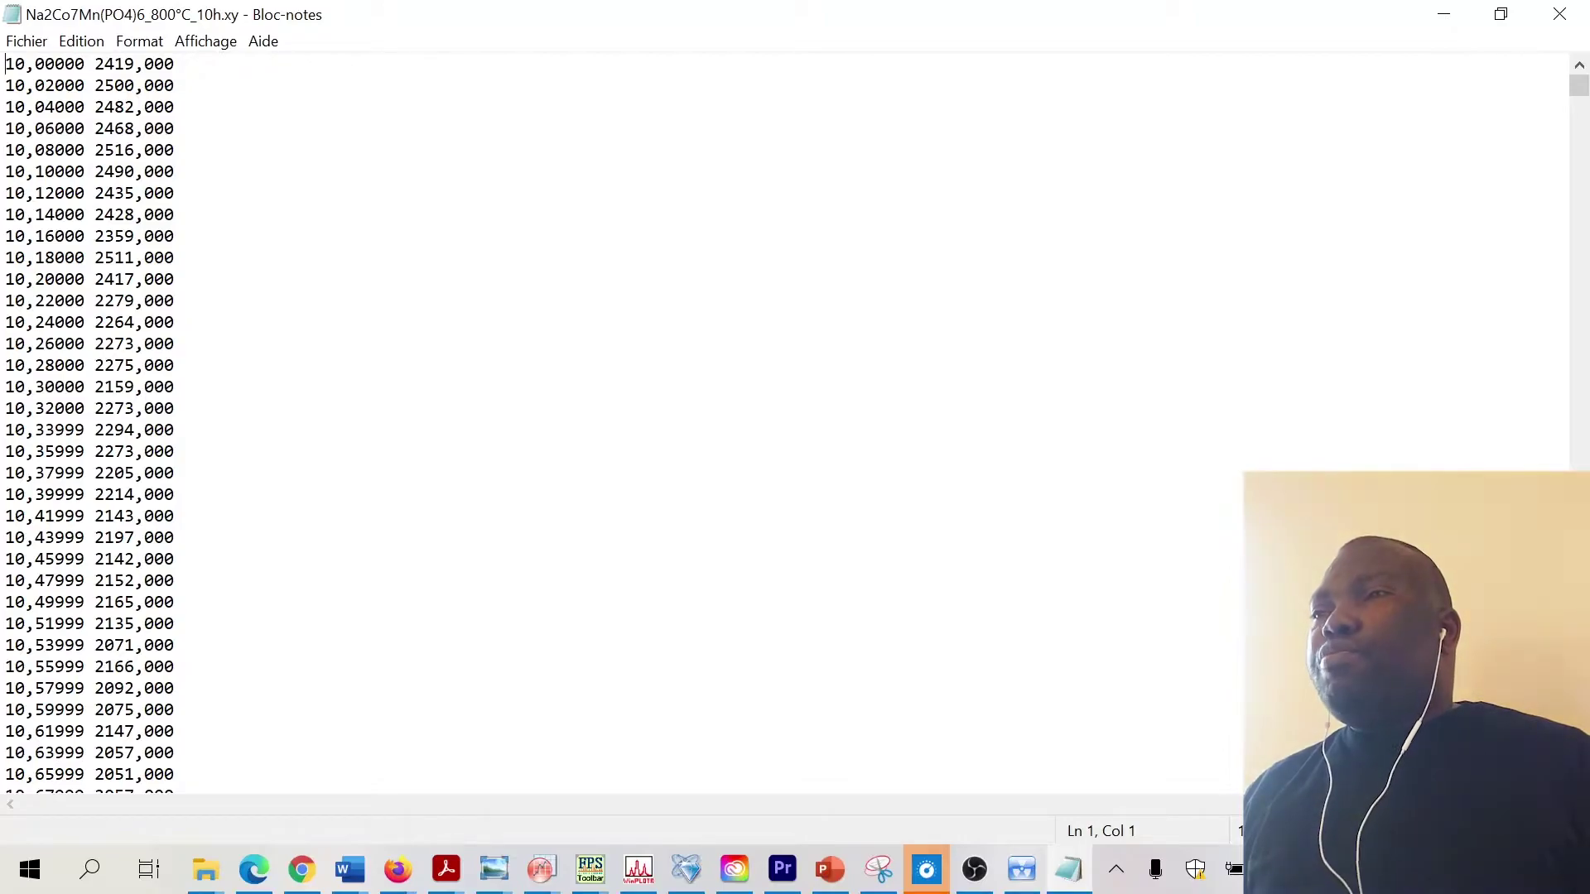
Replace every comma with a period throughout the Na2Co7Mn(PO4)6_800°C_10h.xy data.
{"action": "left_click", "coordinate": [64, 43]}
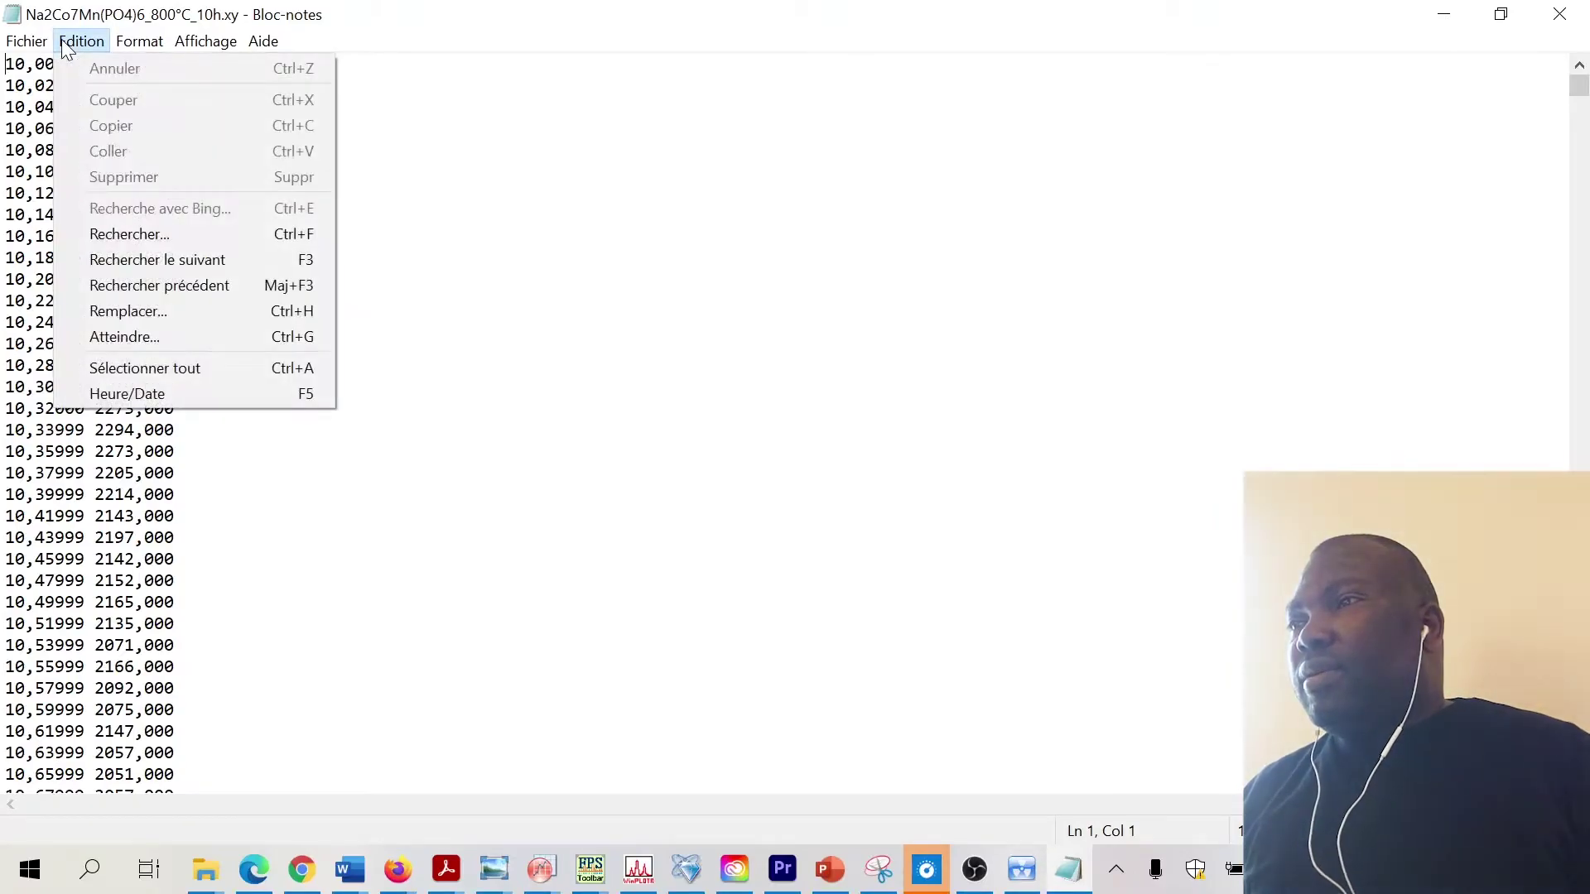
{"action": "left_click", "coordinate": [131, 311]}
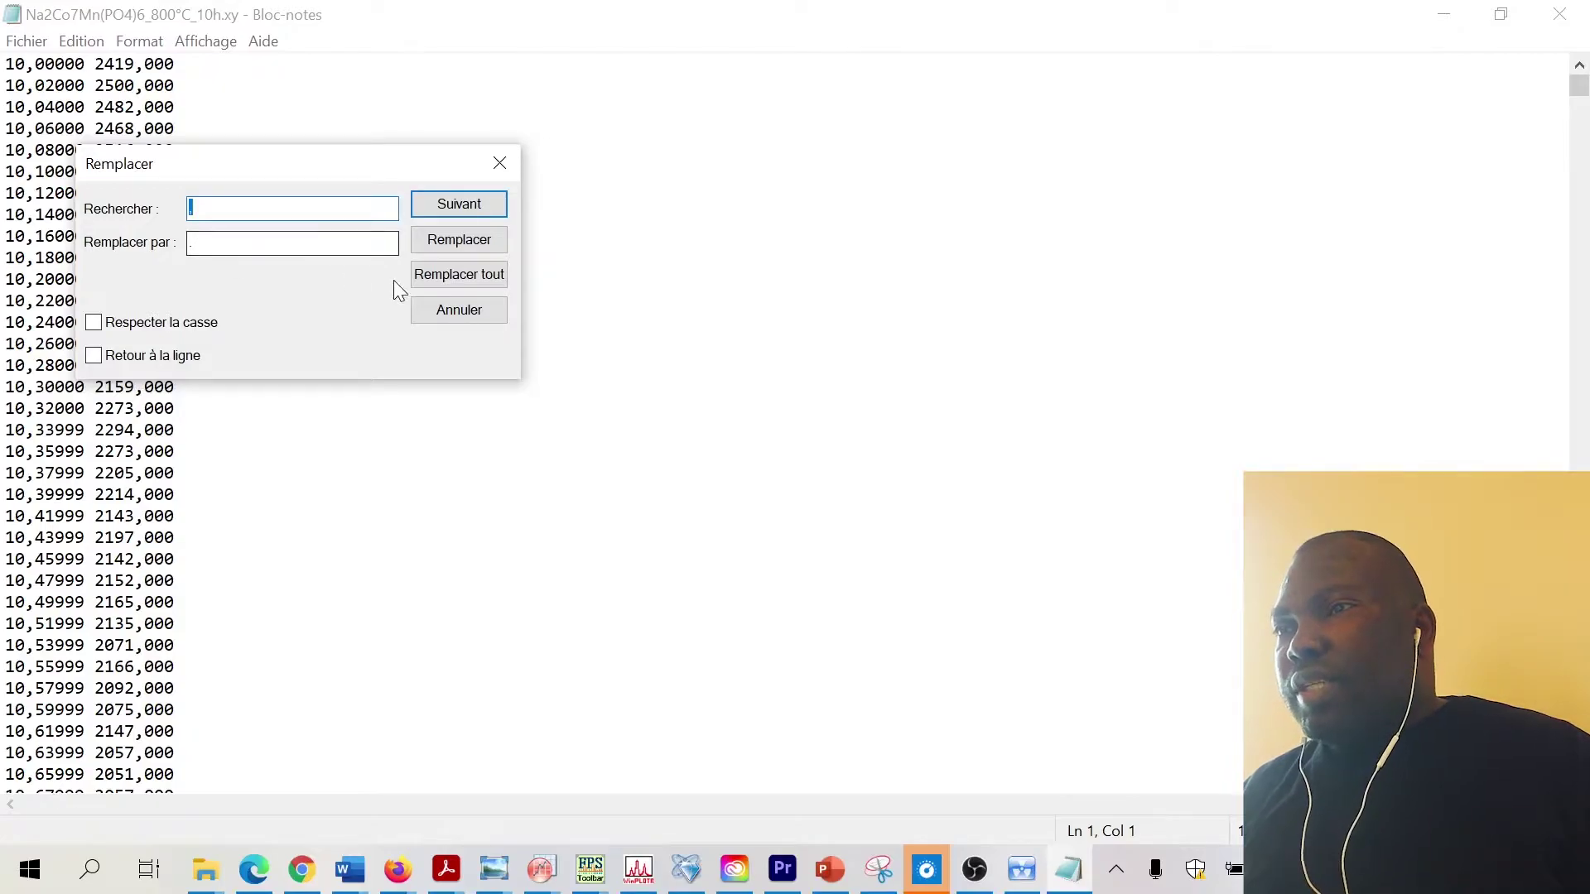
{"action": "left_click", "coordinate": [461, 276]}
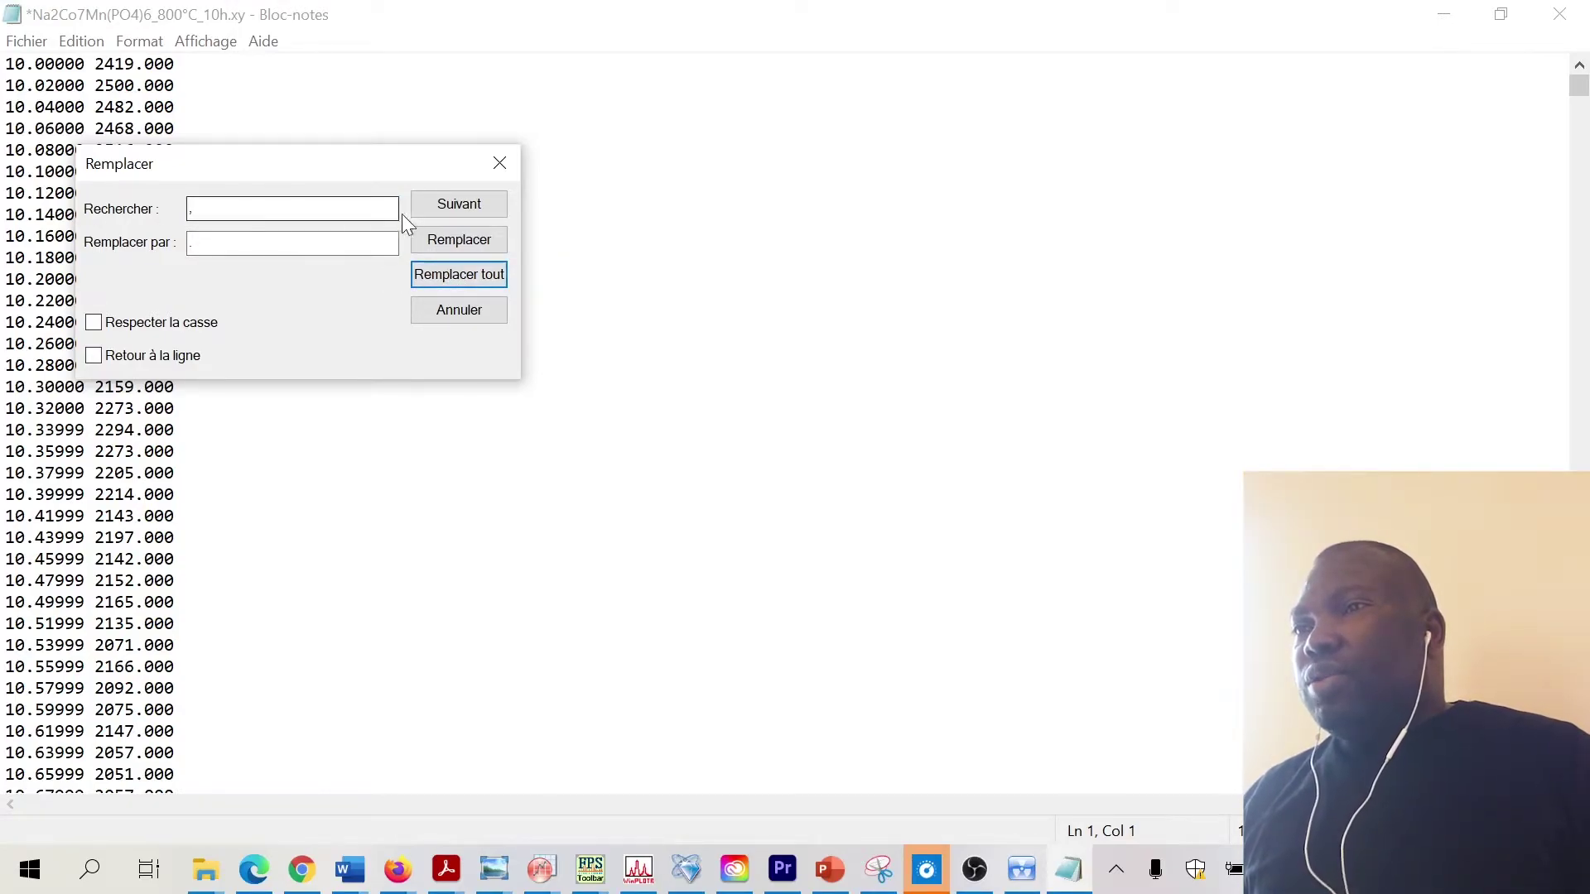
{"action": "left_click", "coordinate": [499, 163]}
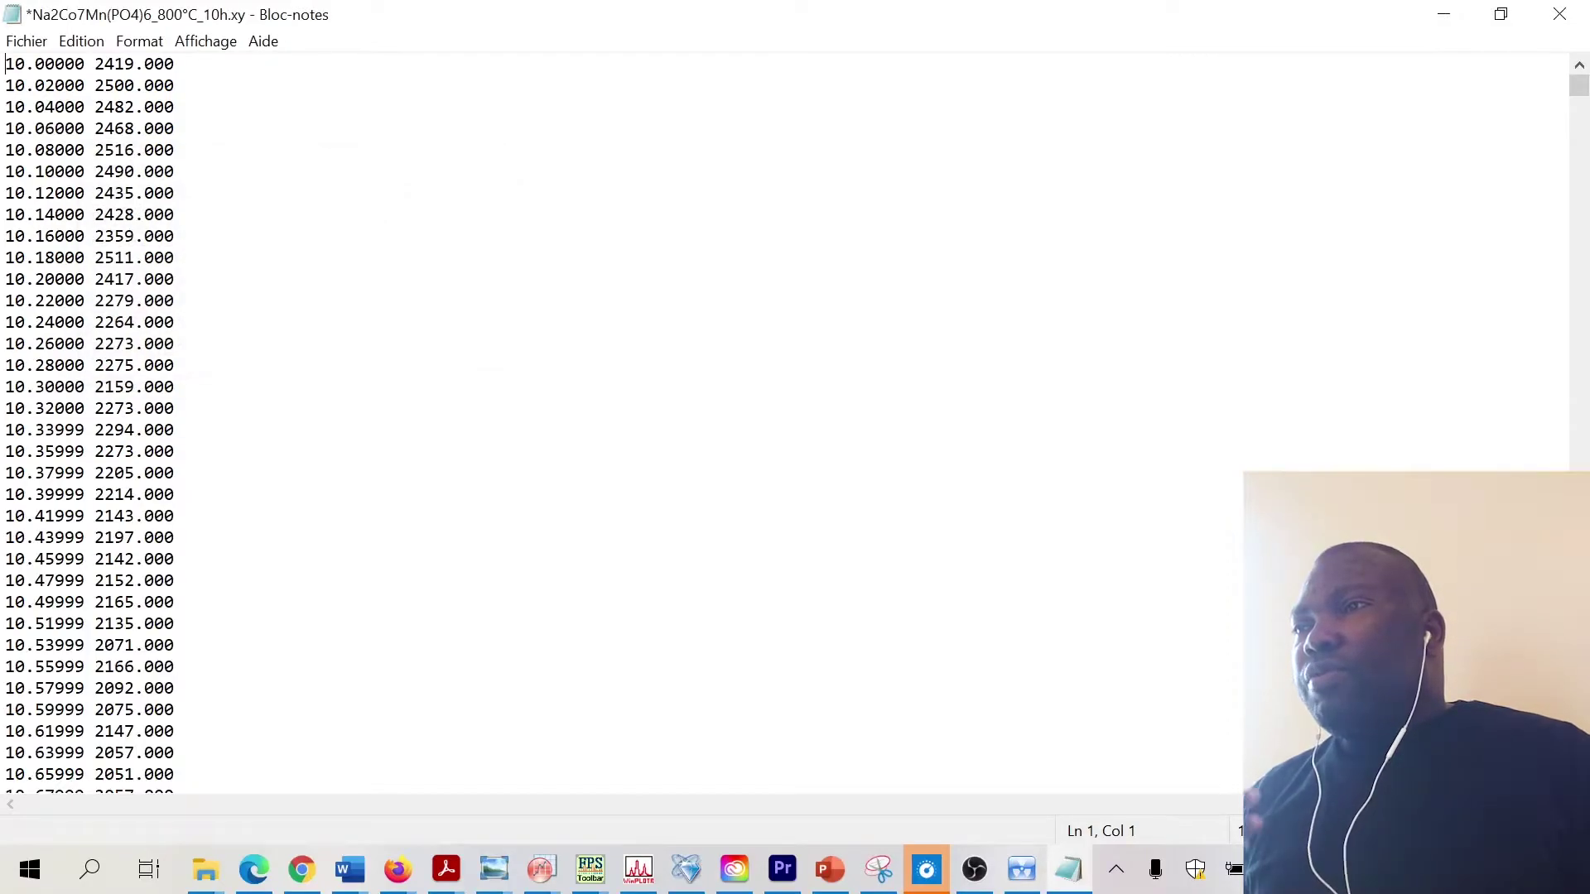
Save the edited XY file, then close it and PowDLL Converter.
{"action": "left_click", "coordinate": [26, 40]}
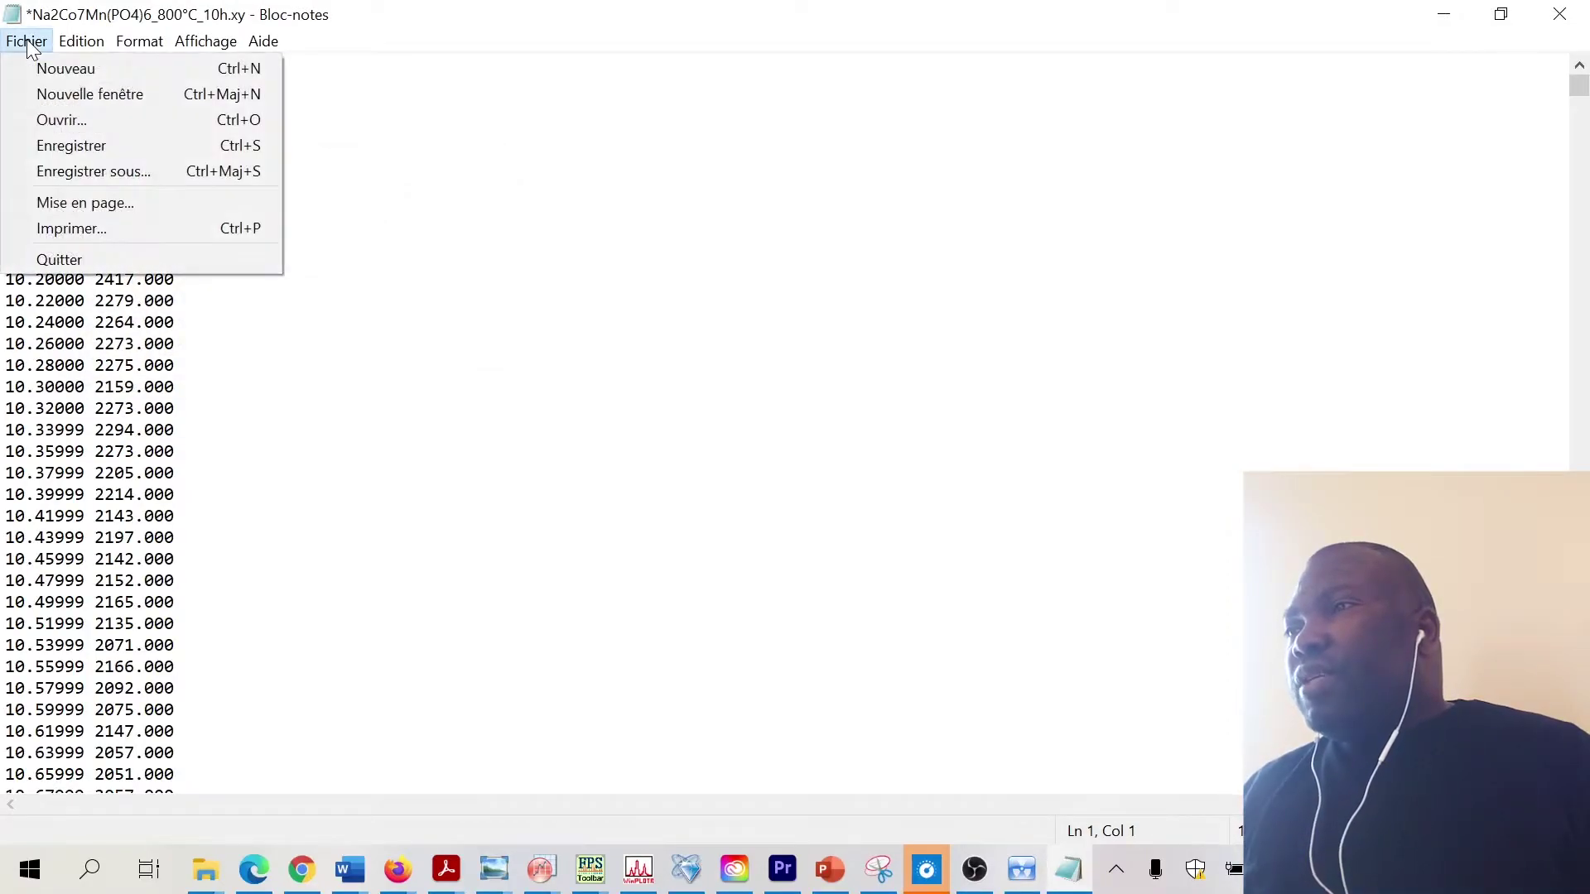
{"action": "left_click", "coordinate": [57, 143]}
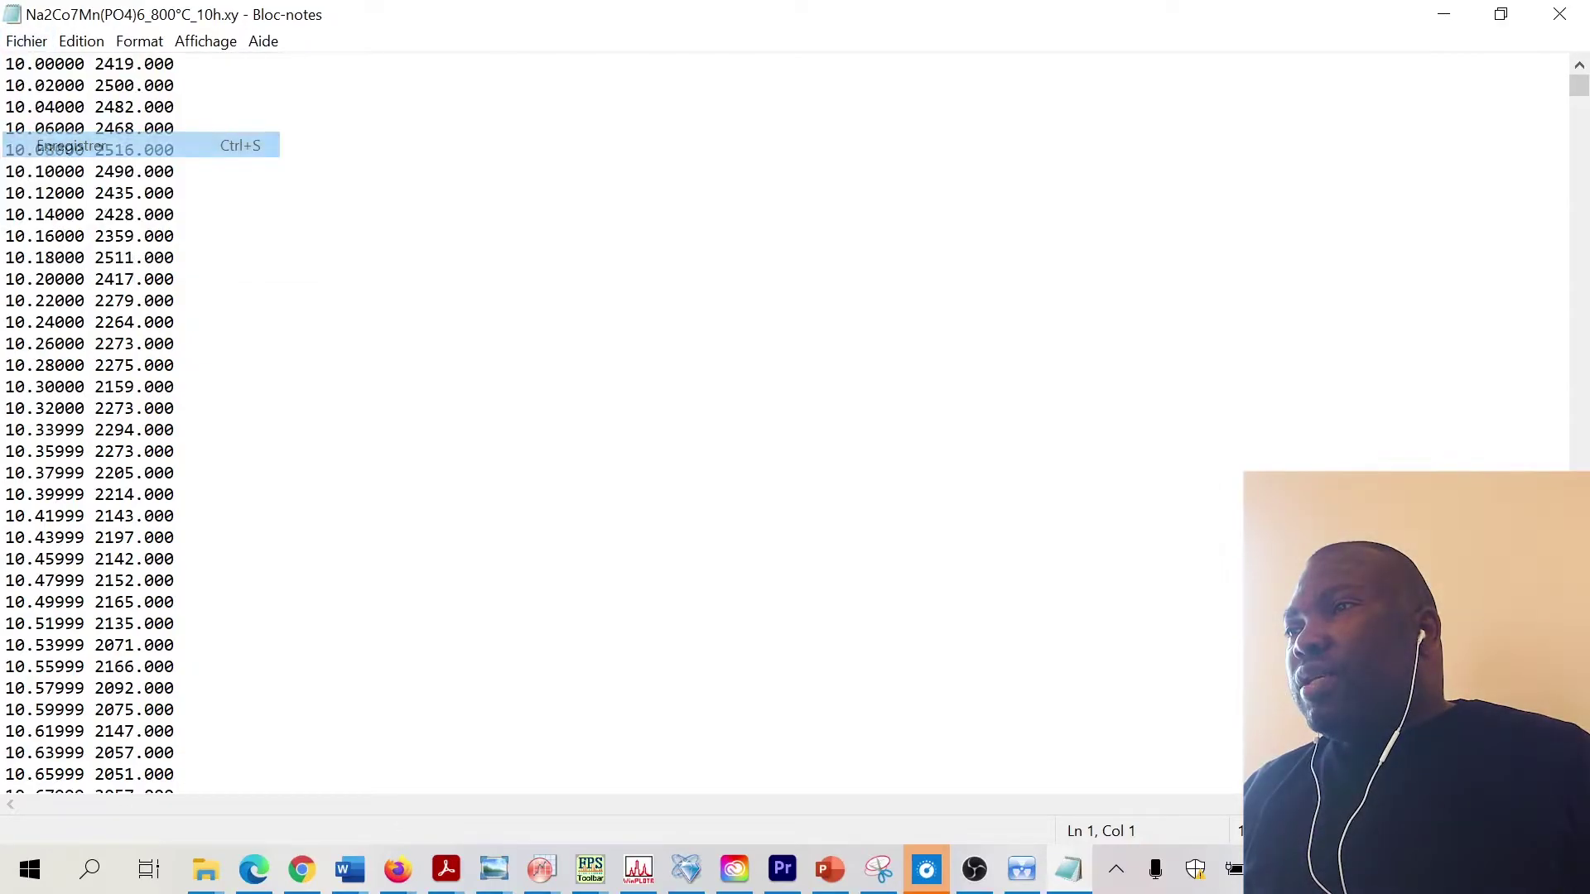
{"action": "left_click", "coordinate": [1558, 16]}
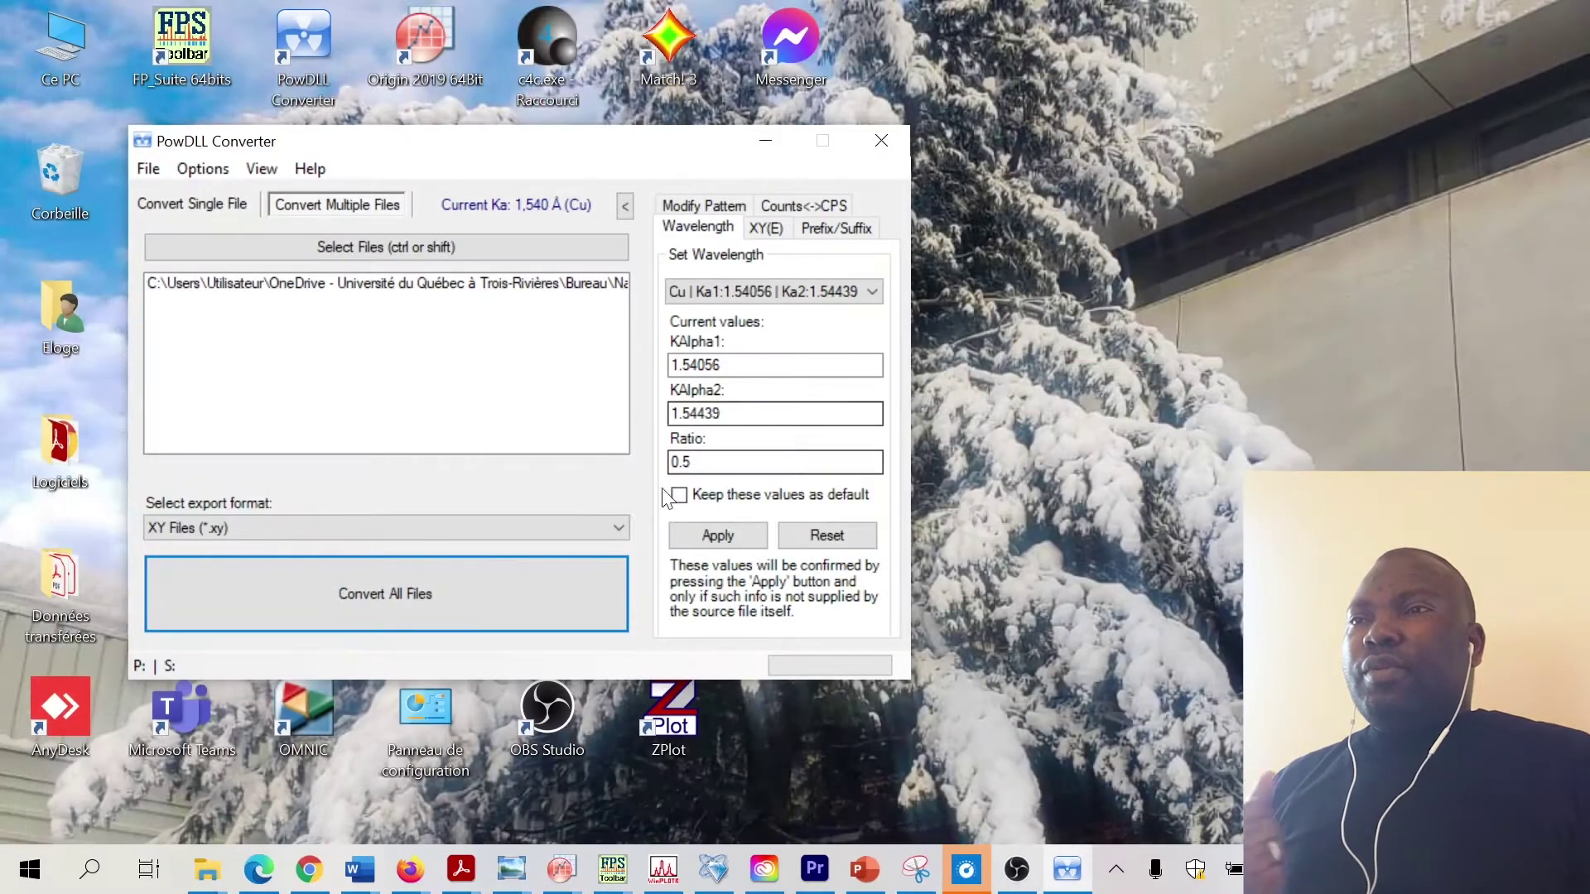
{"action": "left_click", "coordinate": [878, 135]}
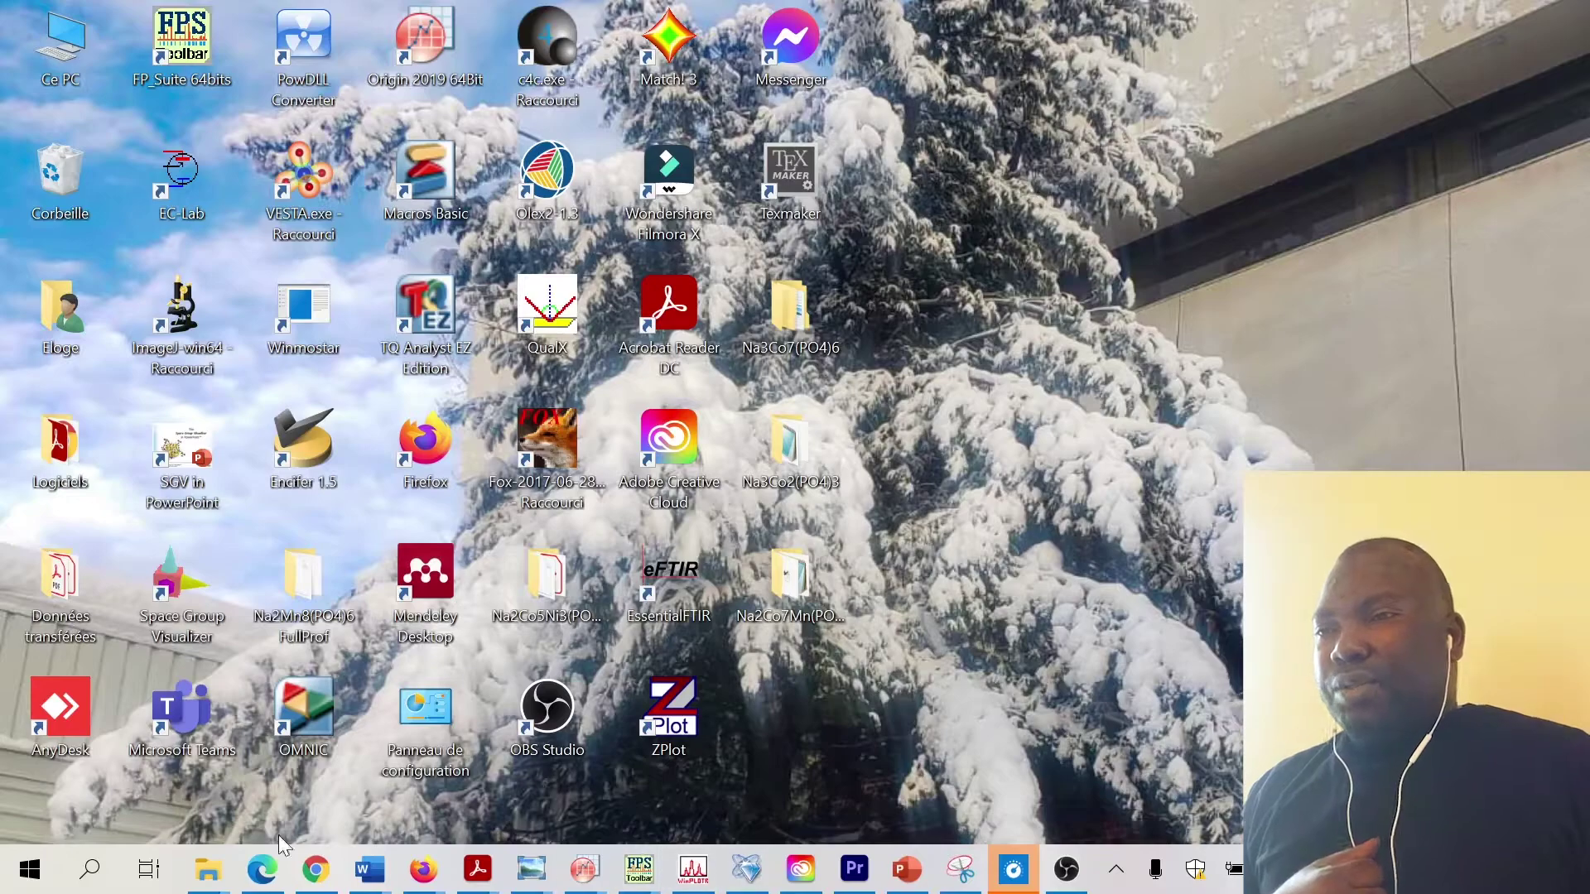
Go to the Na2Co7Mn(PO4)6 folder and duplicate Na2Co7Mn(PO4)6_800°C_10h.xy within it.
{"action": "mouse_move", "coordinate": [211, 888]}
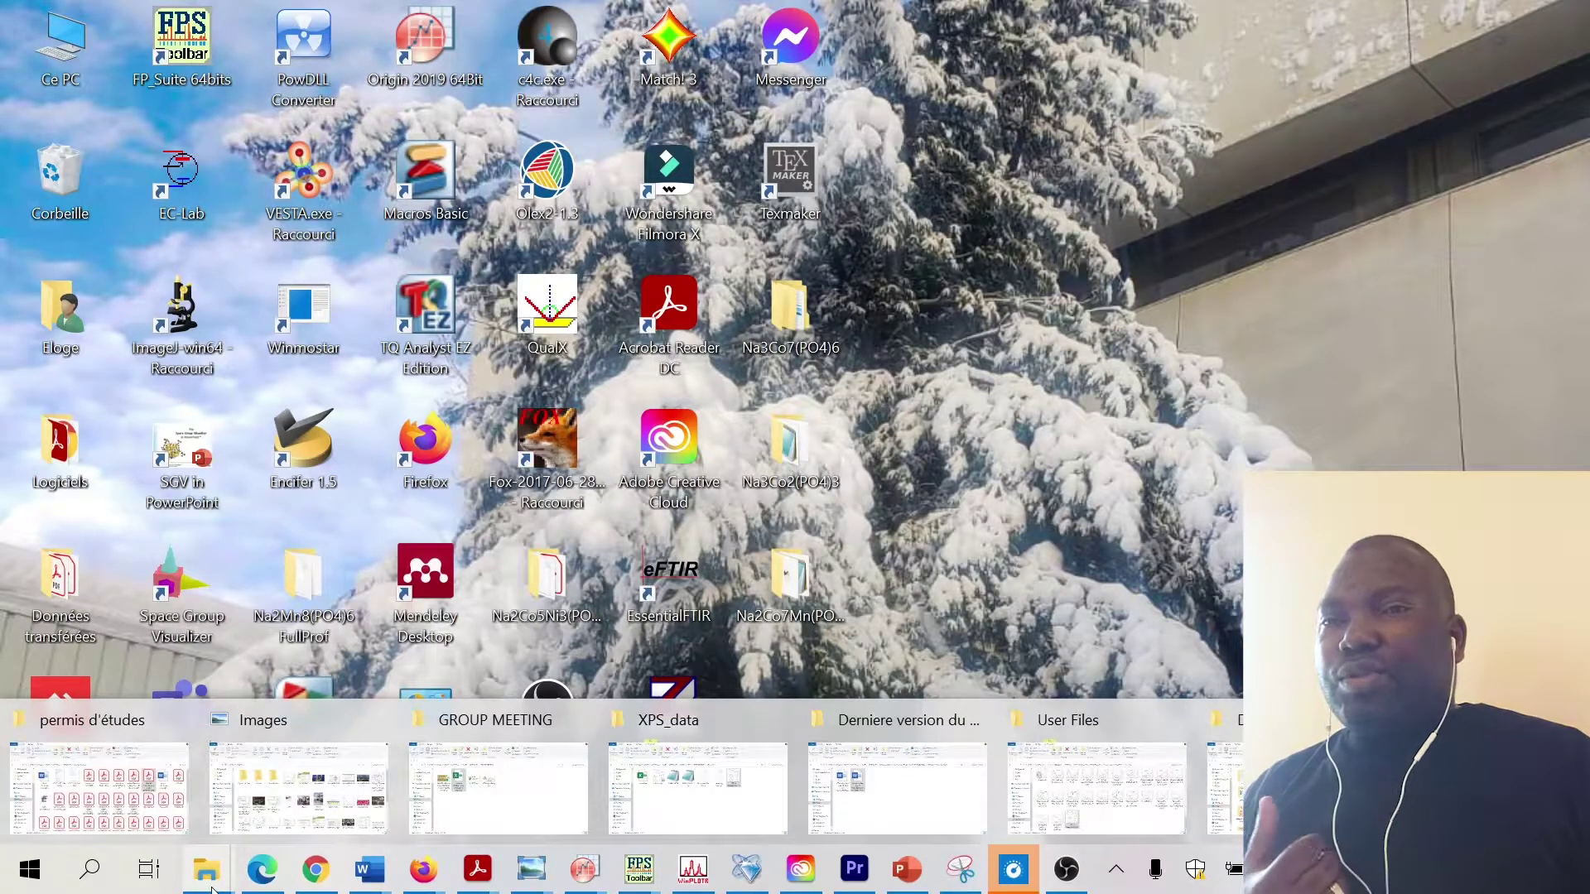
{"action": "left_click", "coordinate": [1496, 787]}
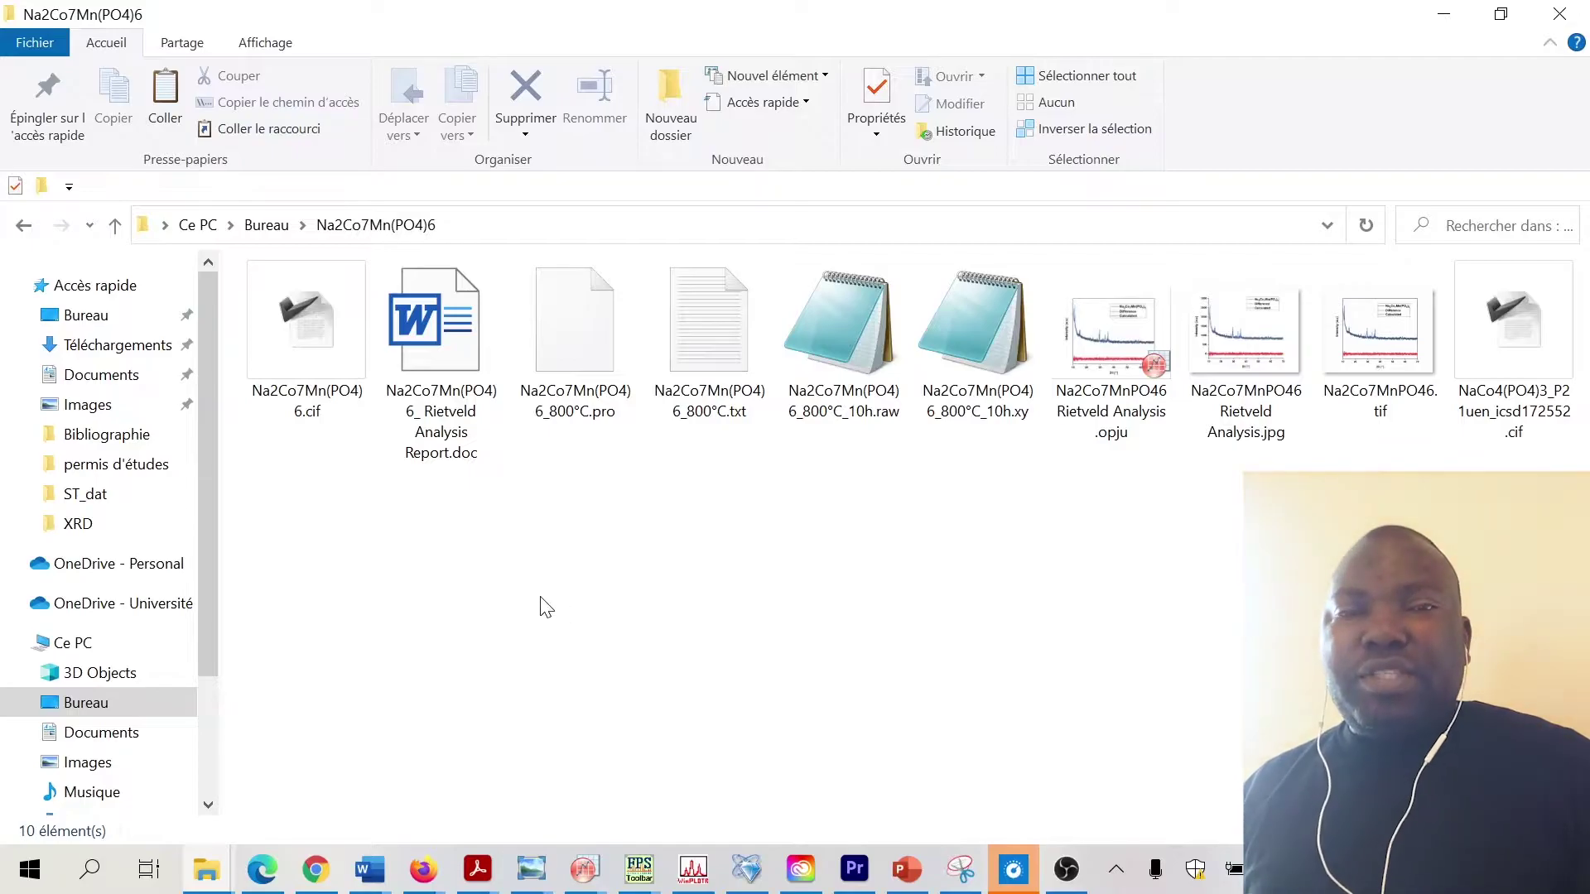
{"action": "left_click", "coordinate": [949, 409]}
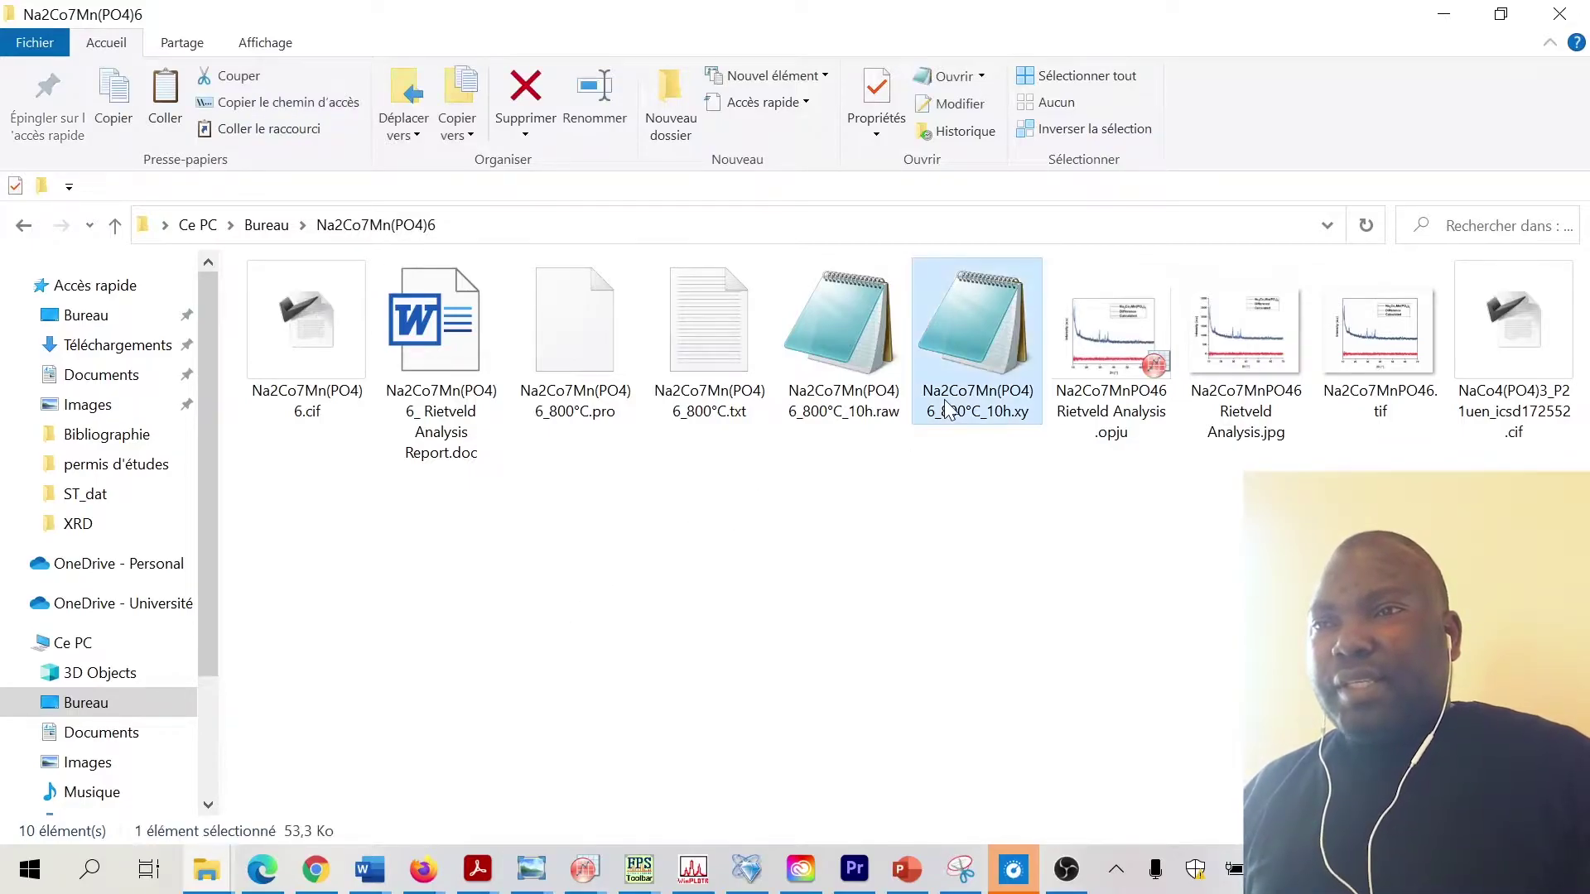
{"action": "right_click", "coordinate": [949, 409]}
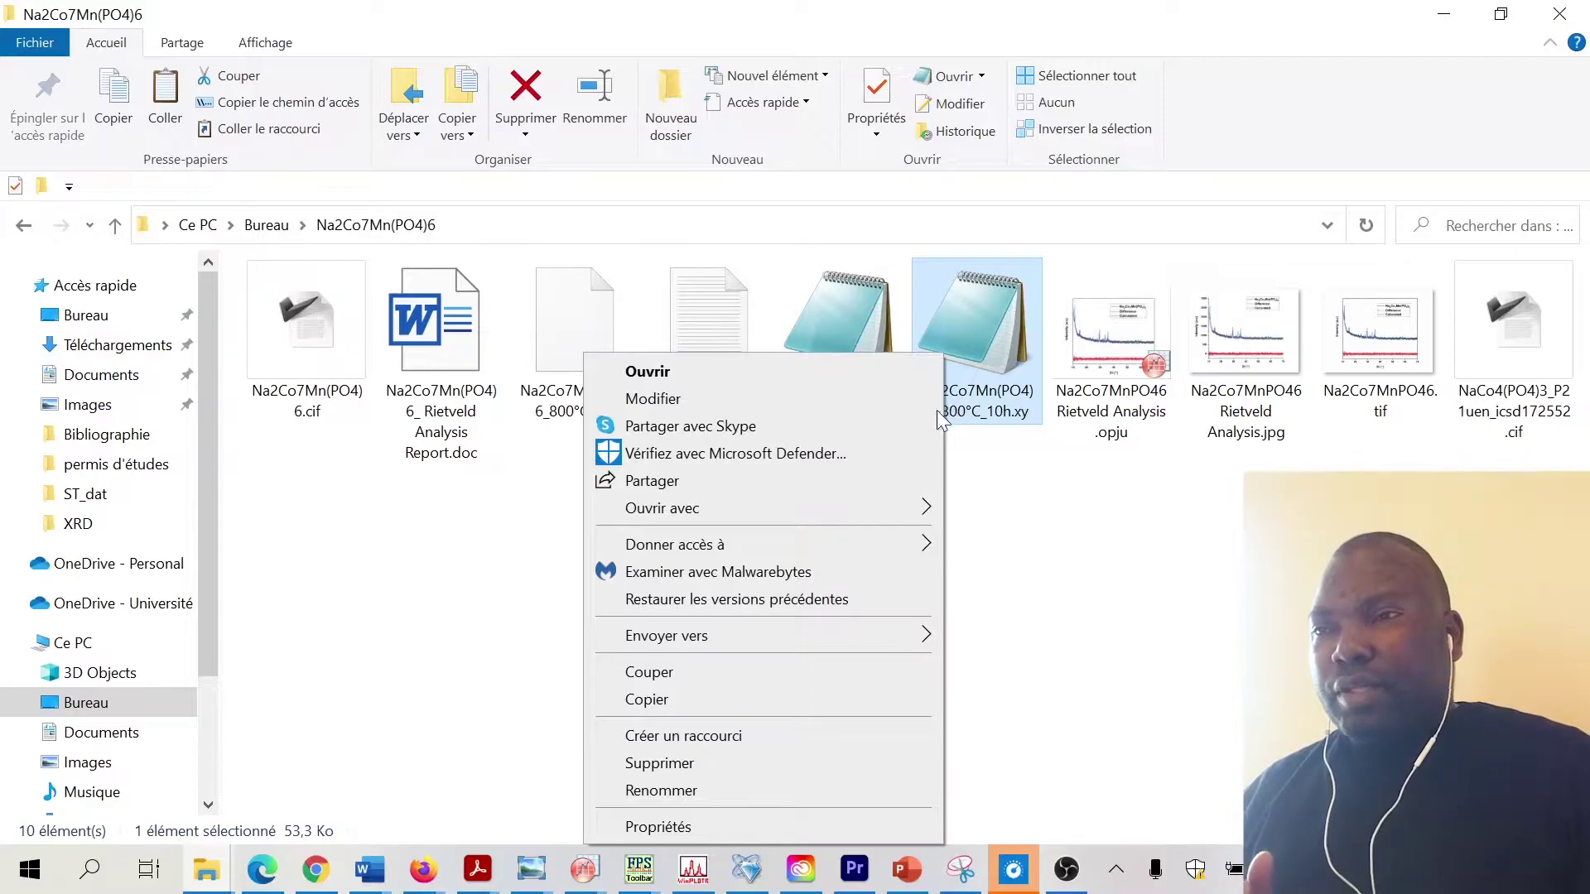
{"action": "left_click", "coordinate": [697, 699]}
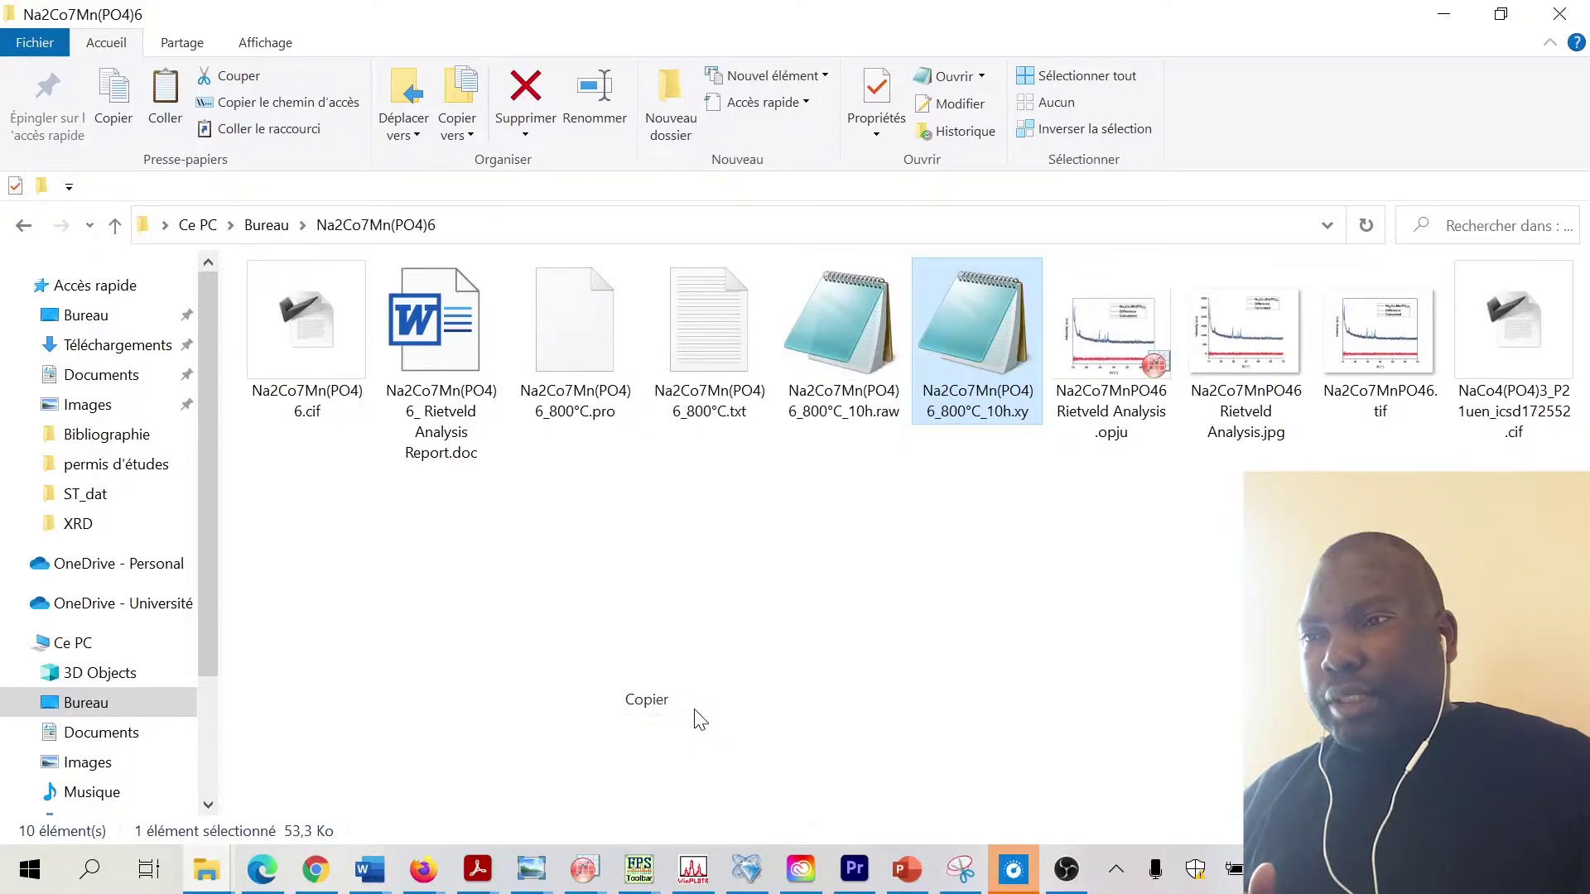
{"action": "right_click", "coordinate": [582, 690]}
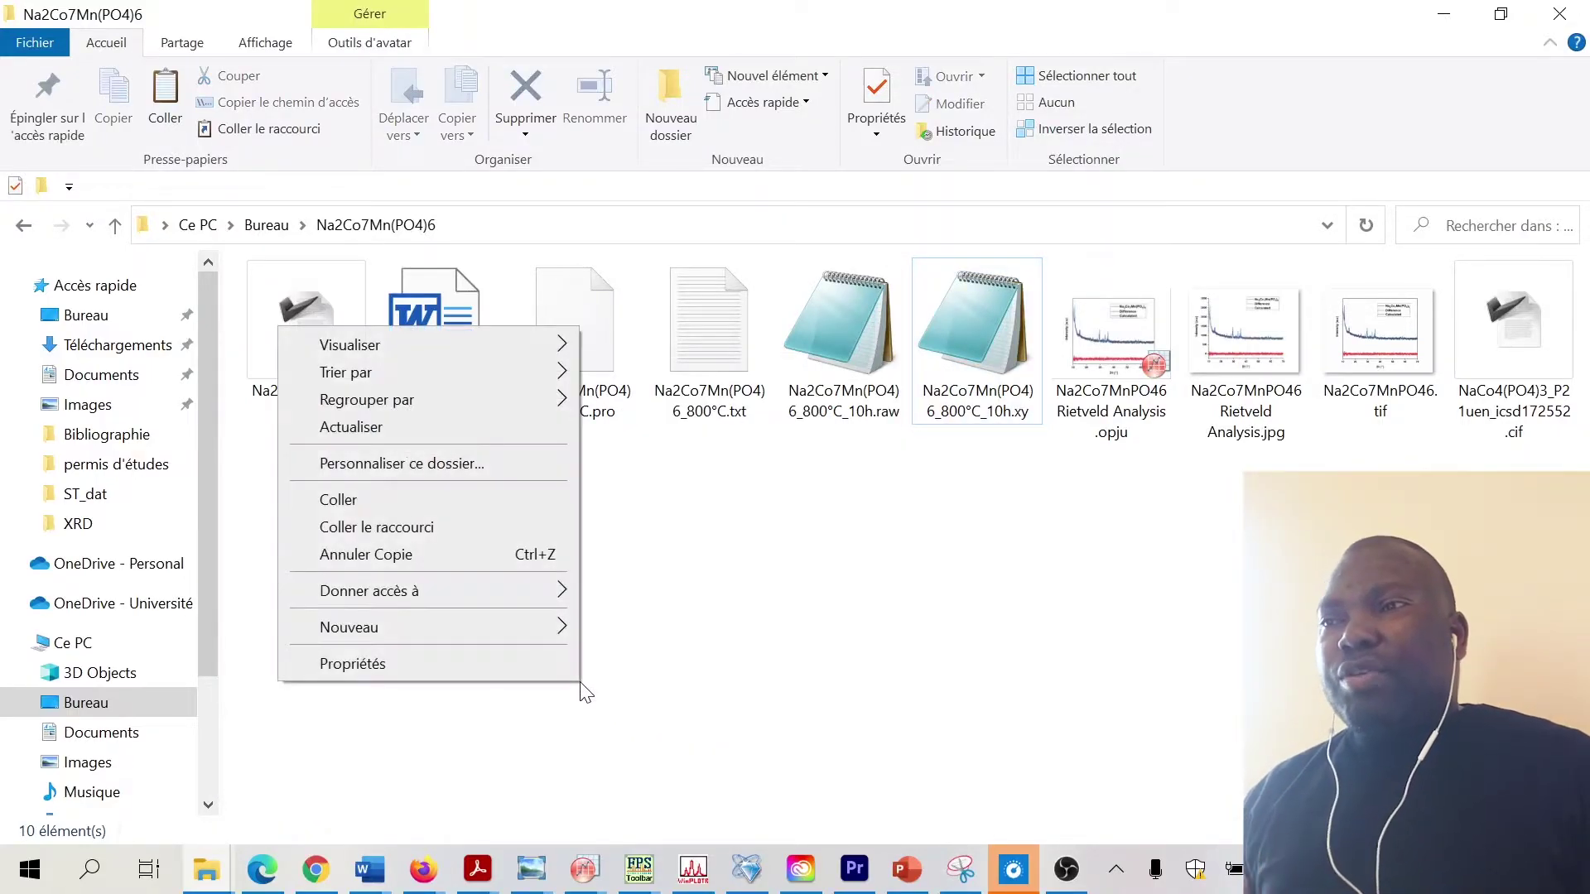
{"action": "left_click", "coordinate": [437, 501]}
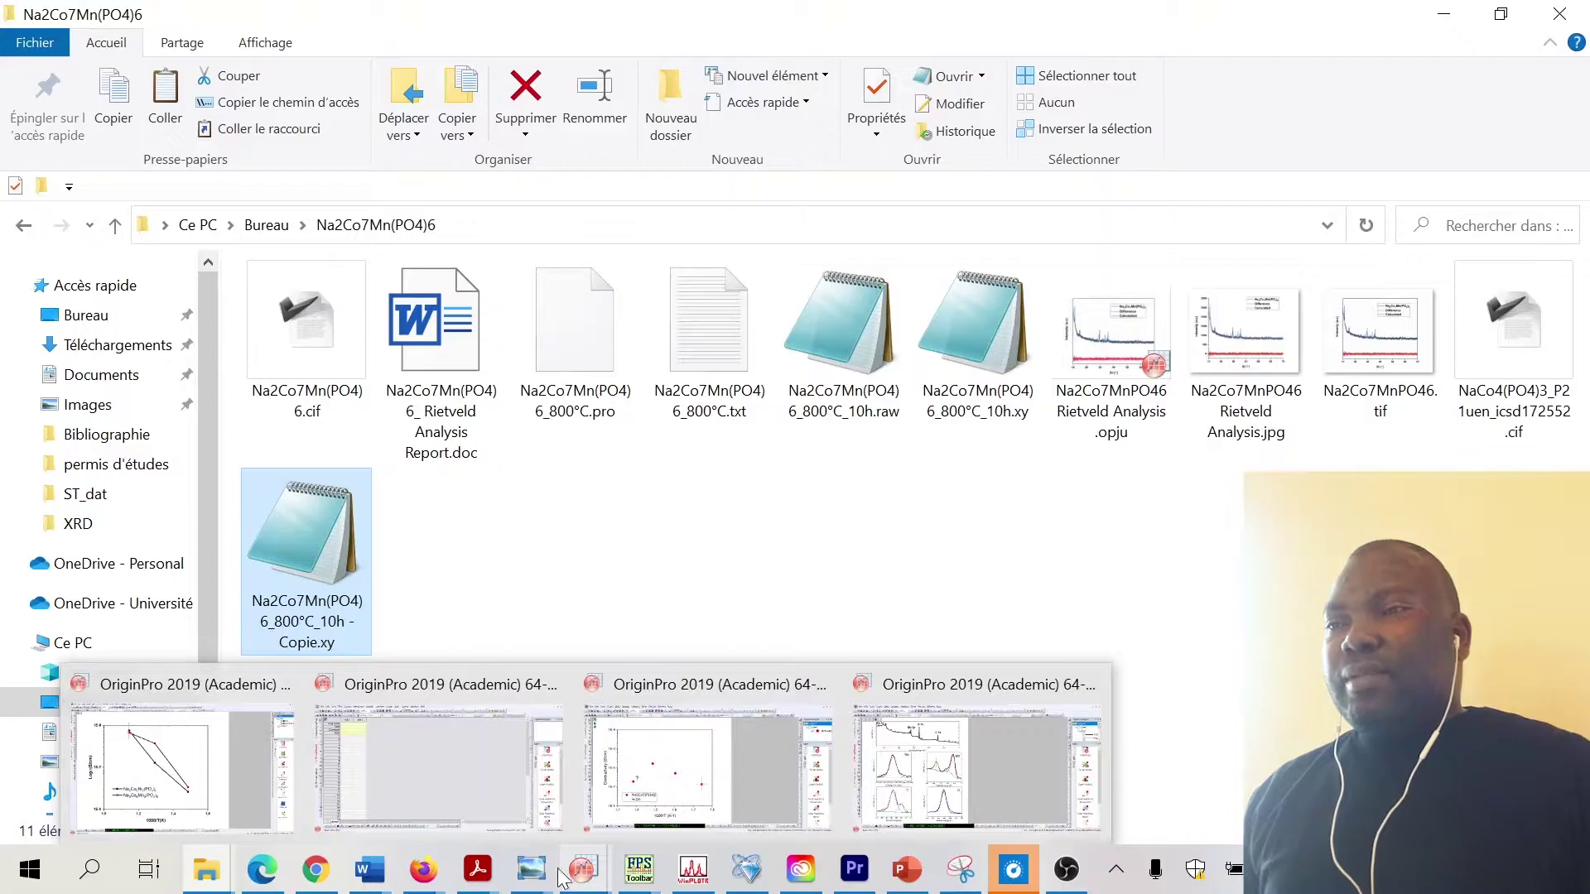
{"action": "left_click", "coordinate": [444, 798]}
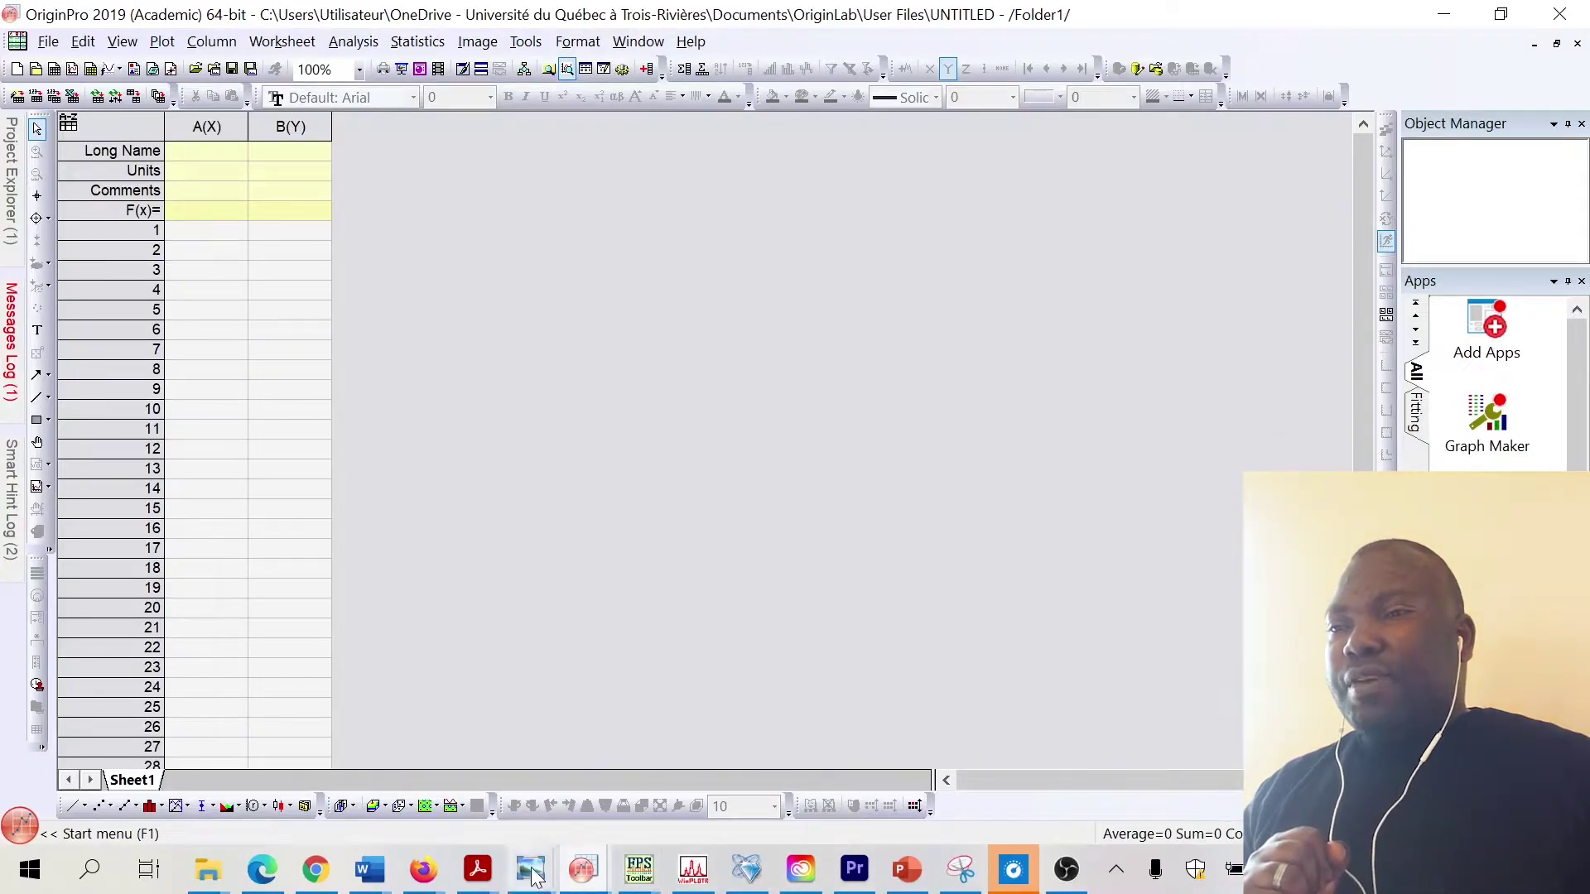
{"action": "left_click", "coordinate": [220, 875]}
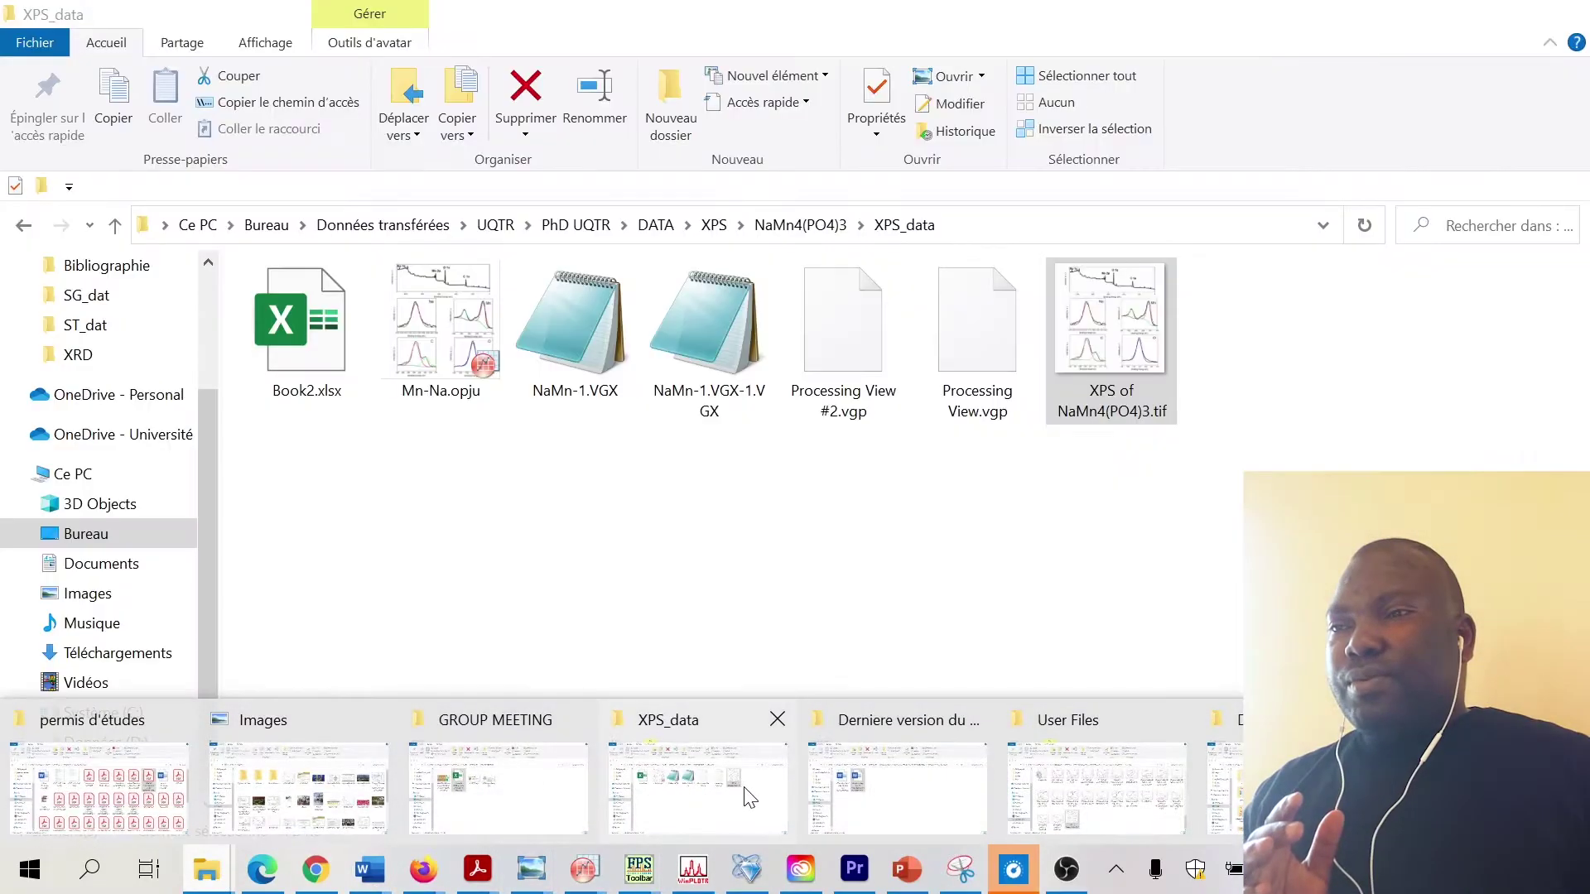
{"action": "left_click", "coordinate": [1496, 787]}
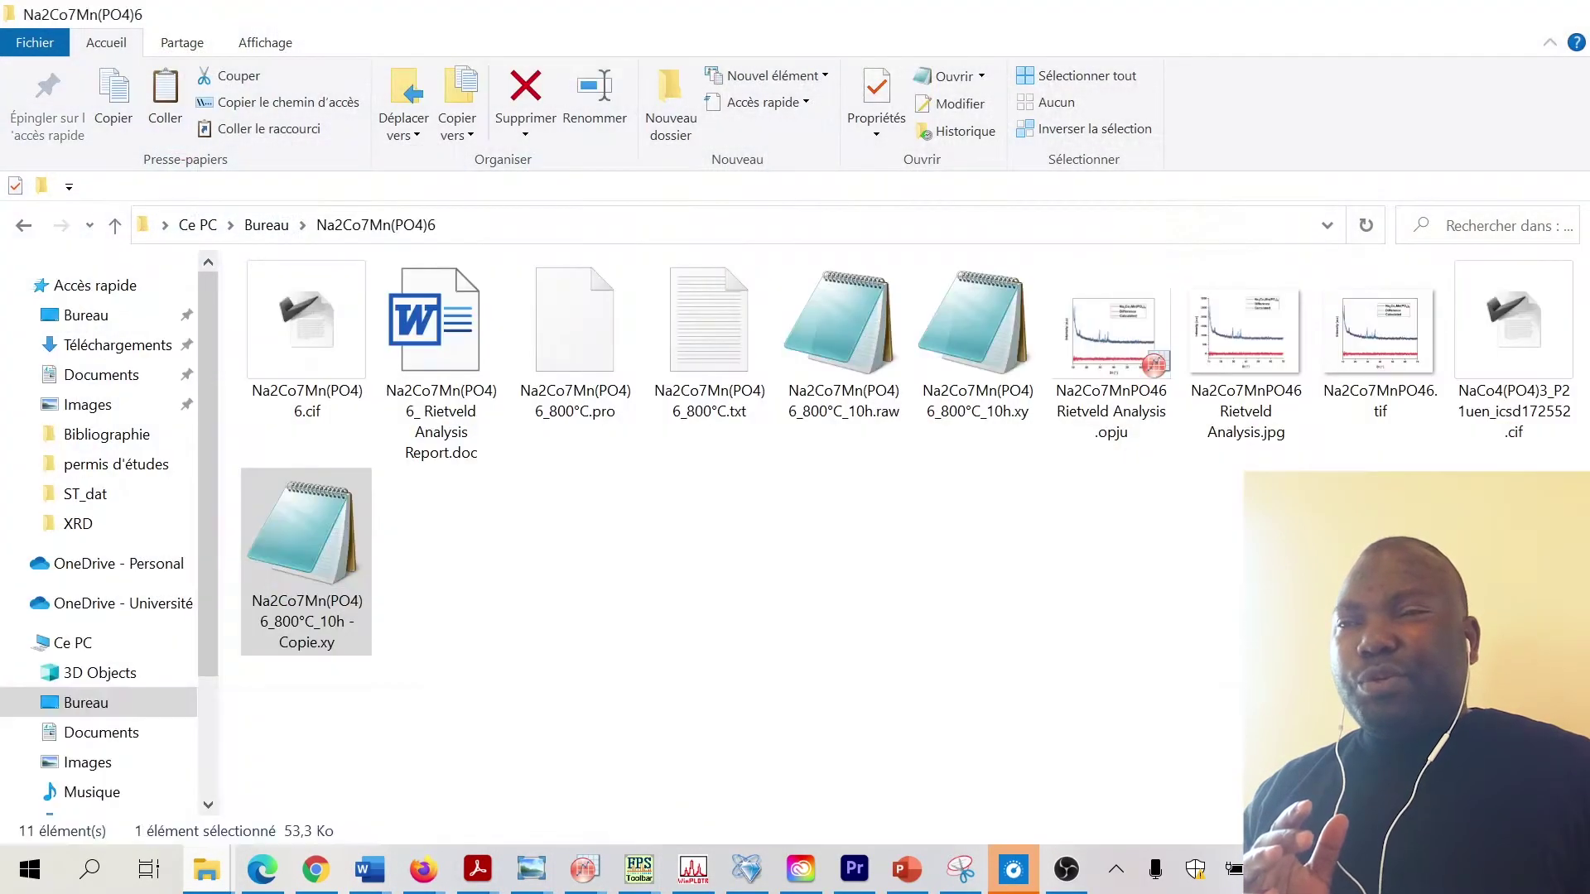
Open Na2Co7Mn(PO4)6_800°C_10h - Copie.xy in a maximized Notepad window and delete all of its data.
{"action": "double_click", "coordinate": [301, 602]}
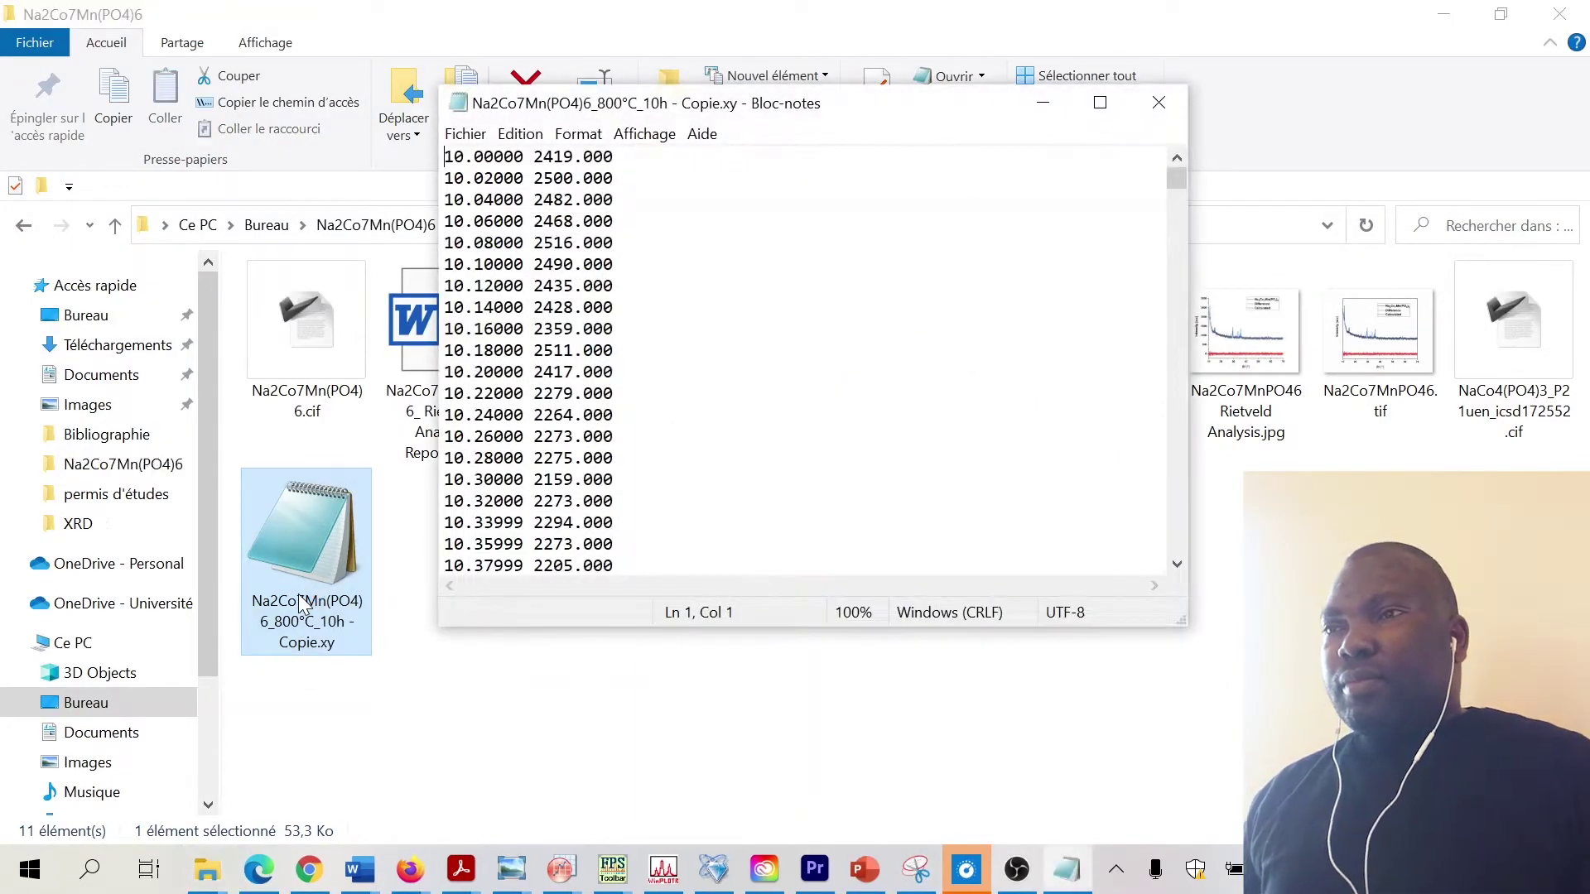
{"action": "left_click", "coordinate": [1100, 103]}
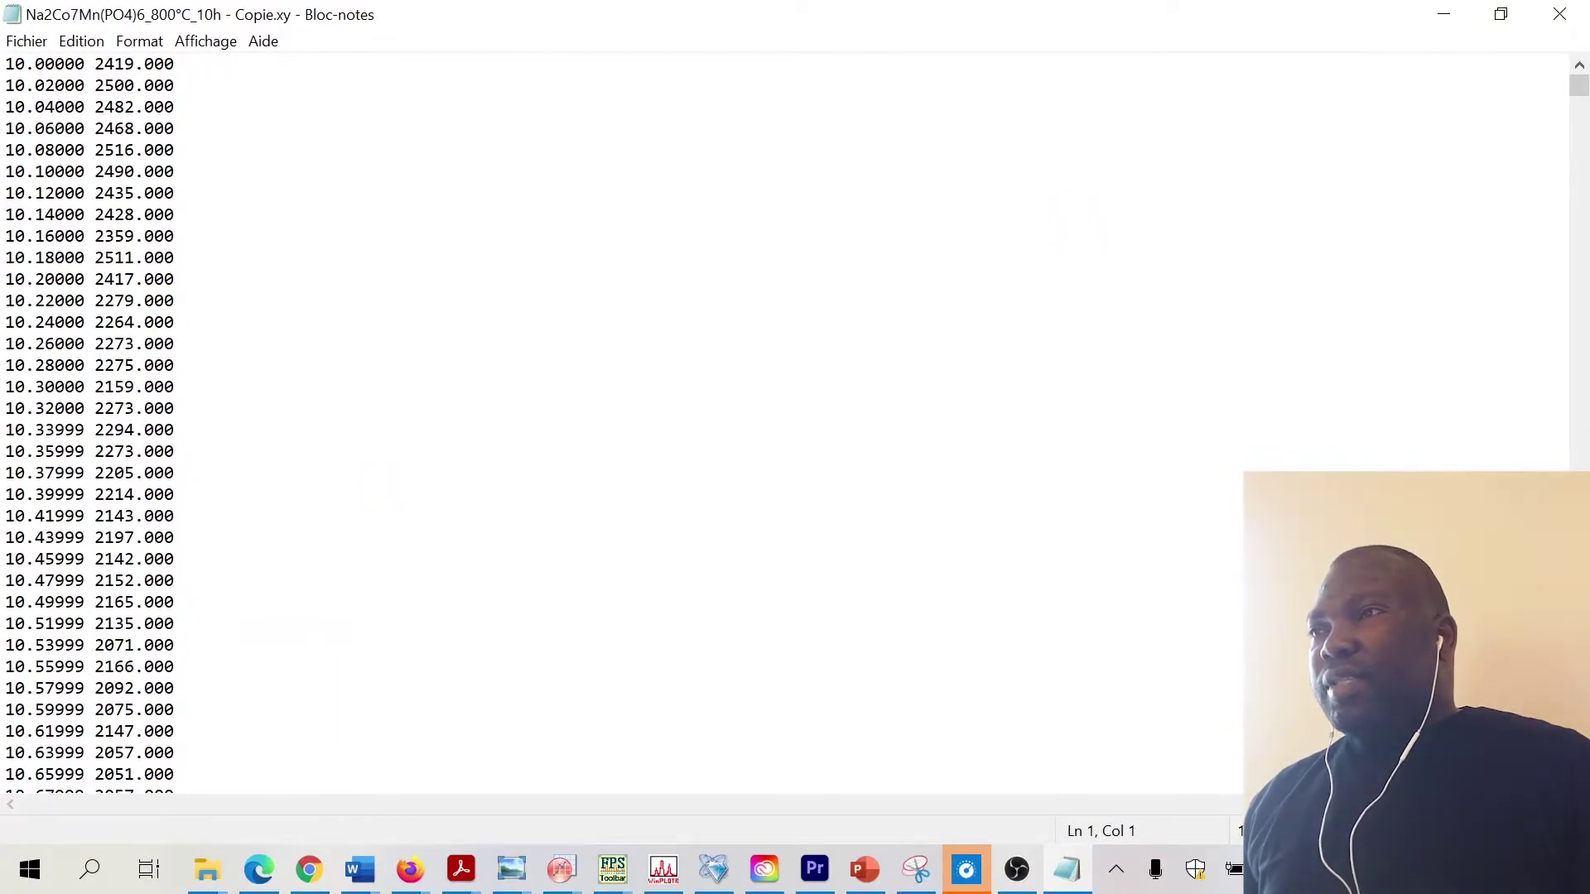
{"action": "left_click_drag", "start_coordinate": [175, 64], "coordinate": [26, 64]}
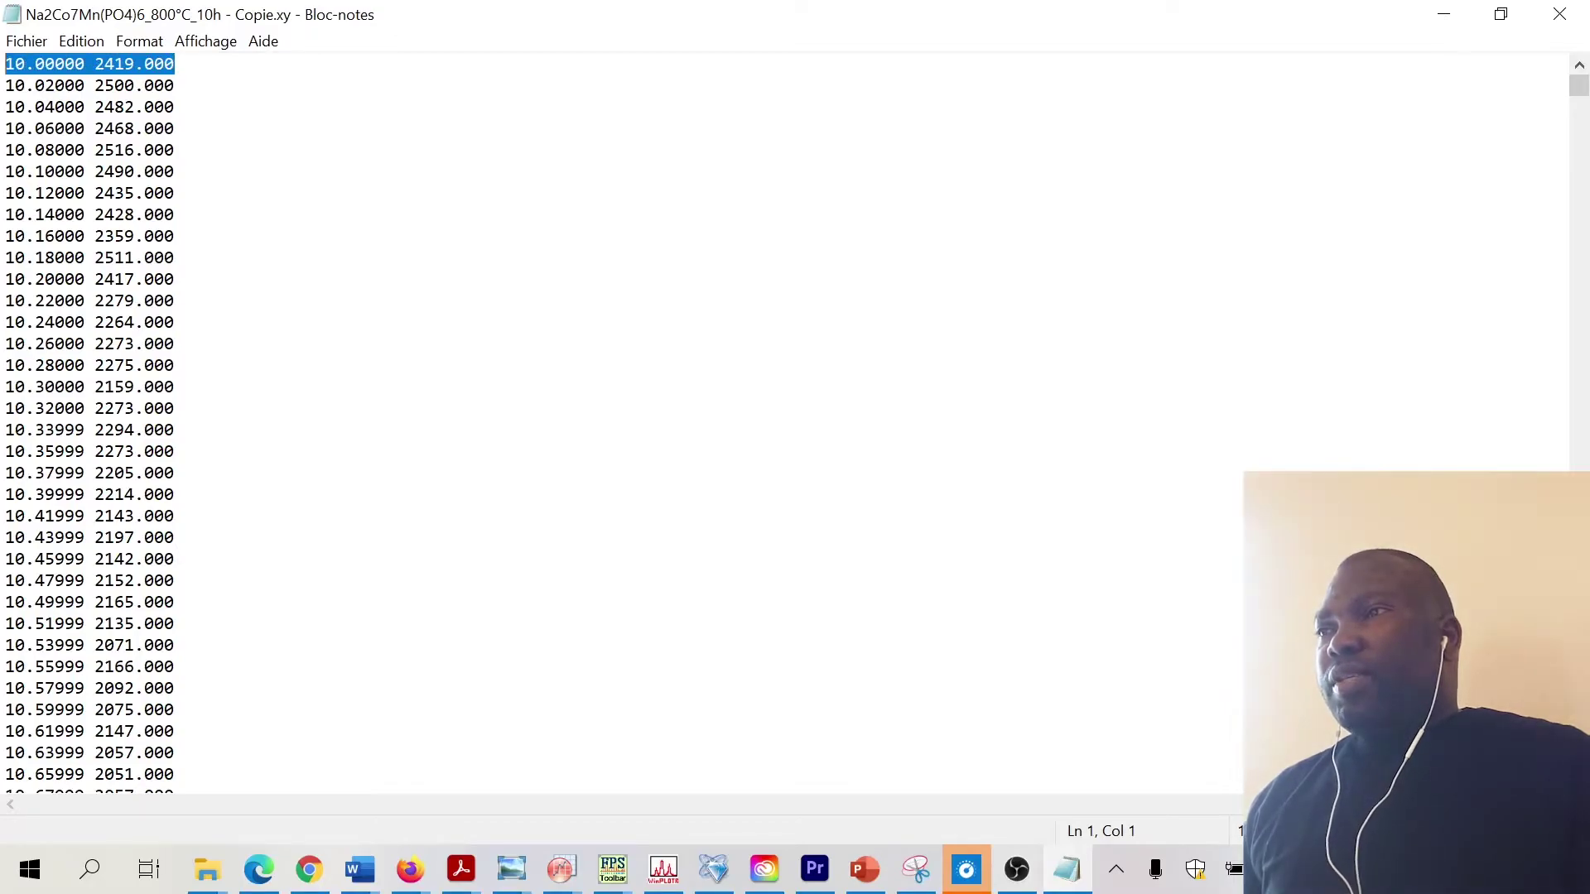
{"action": "key", "text": "ctrl+shift+End"}
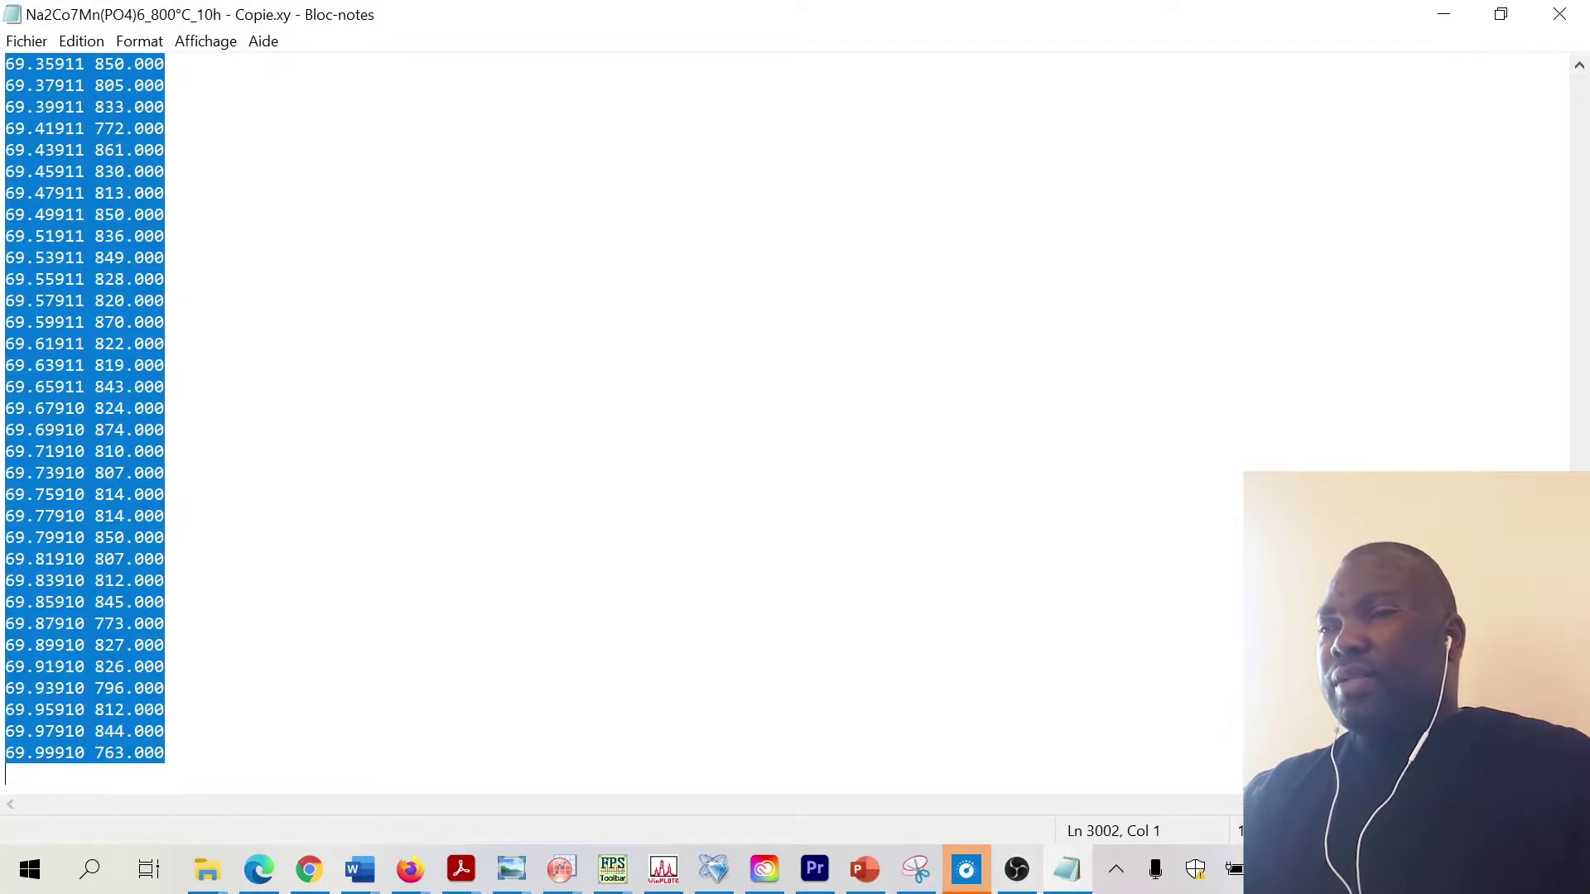
{"action": "key", "text": "Delete"}
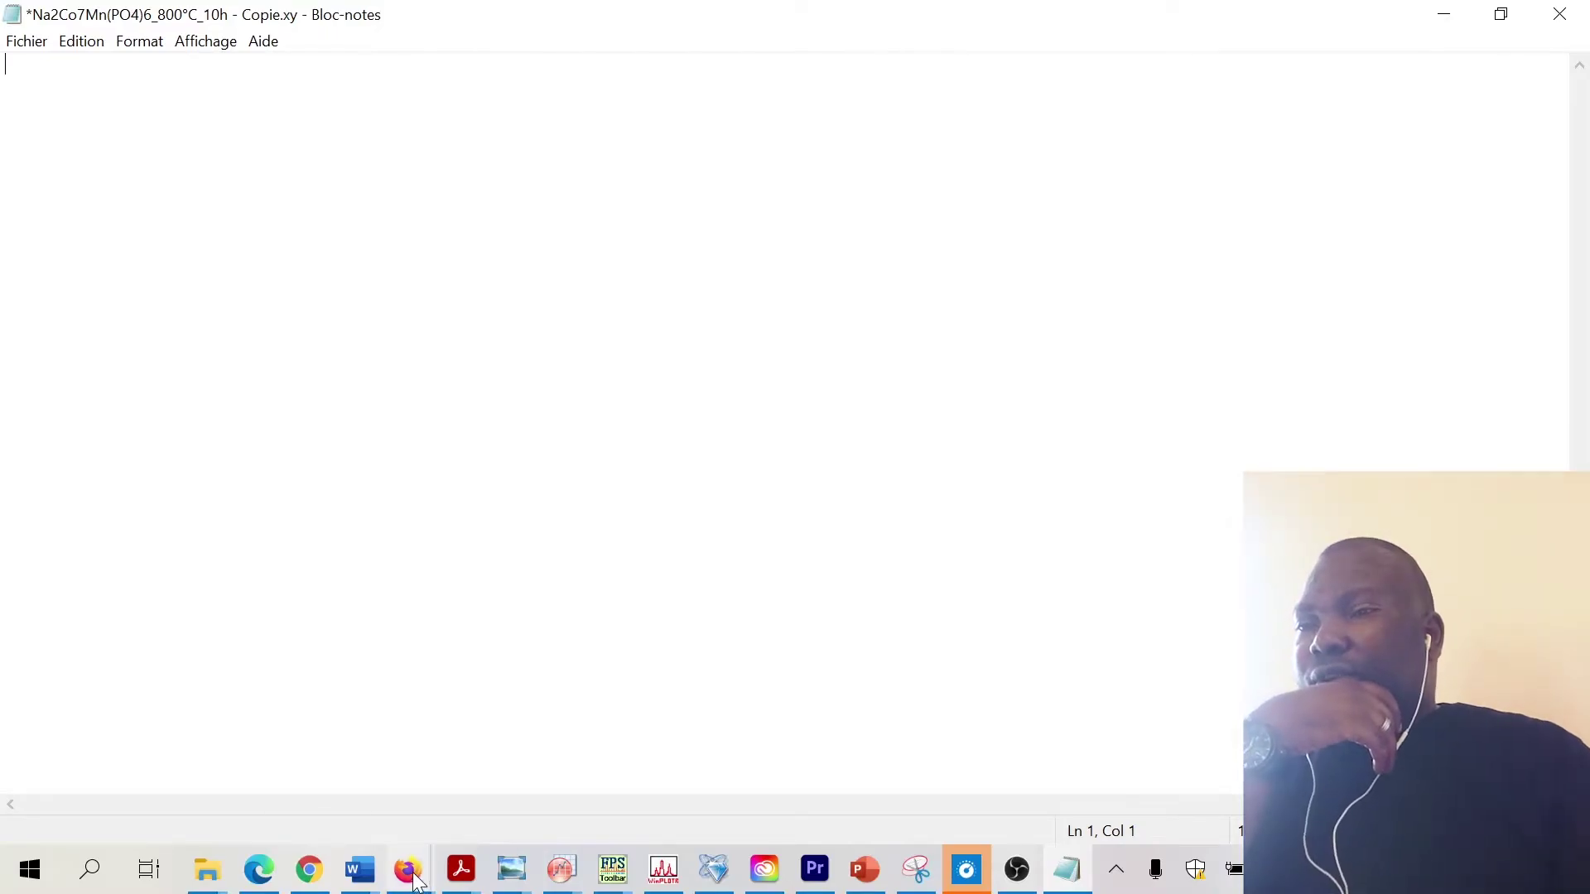
{"action": "mouse_move", "coordinate": [569, 880]}
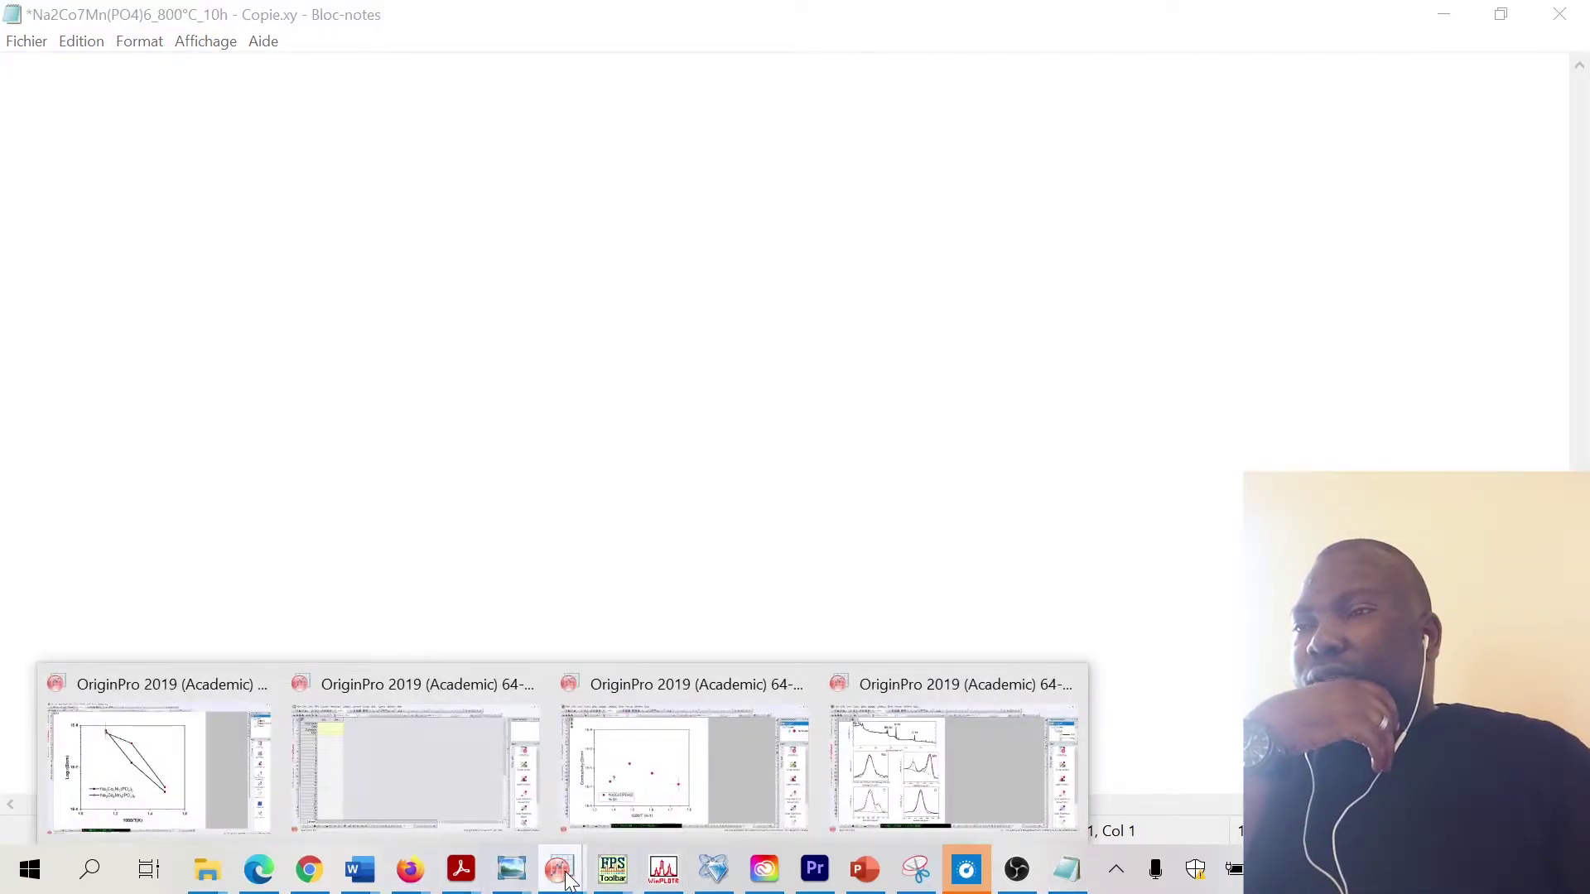
{"action": "left_click", "coordinate": [476, 822]}
{"action": "left_click", "coordinate": [46, 43]}
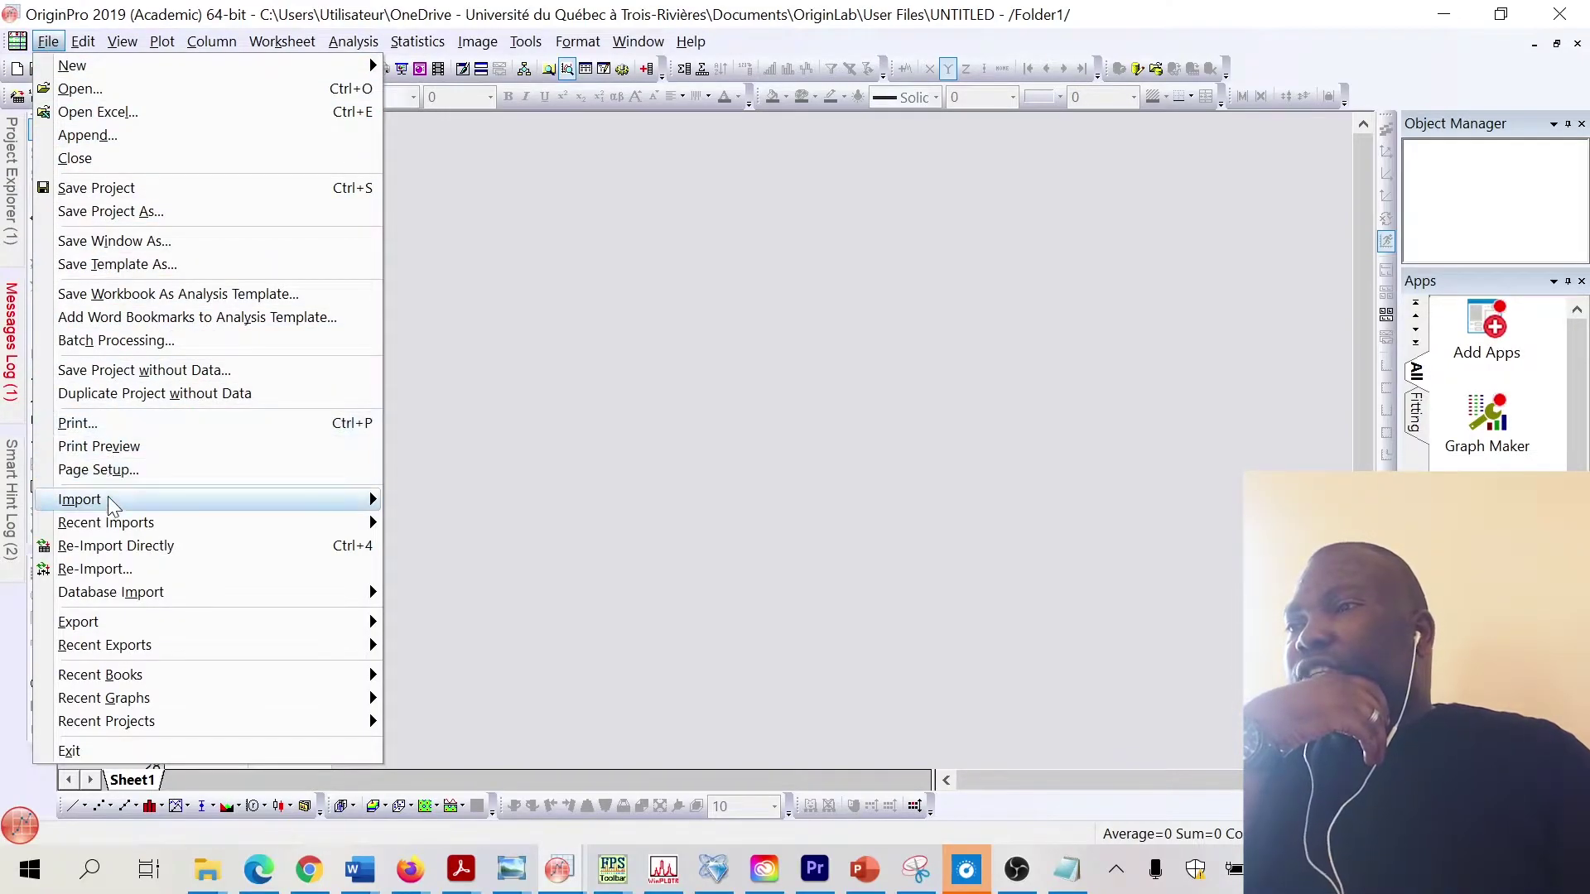
{"action": "mouse_move", "coordinate": [120, 501]}
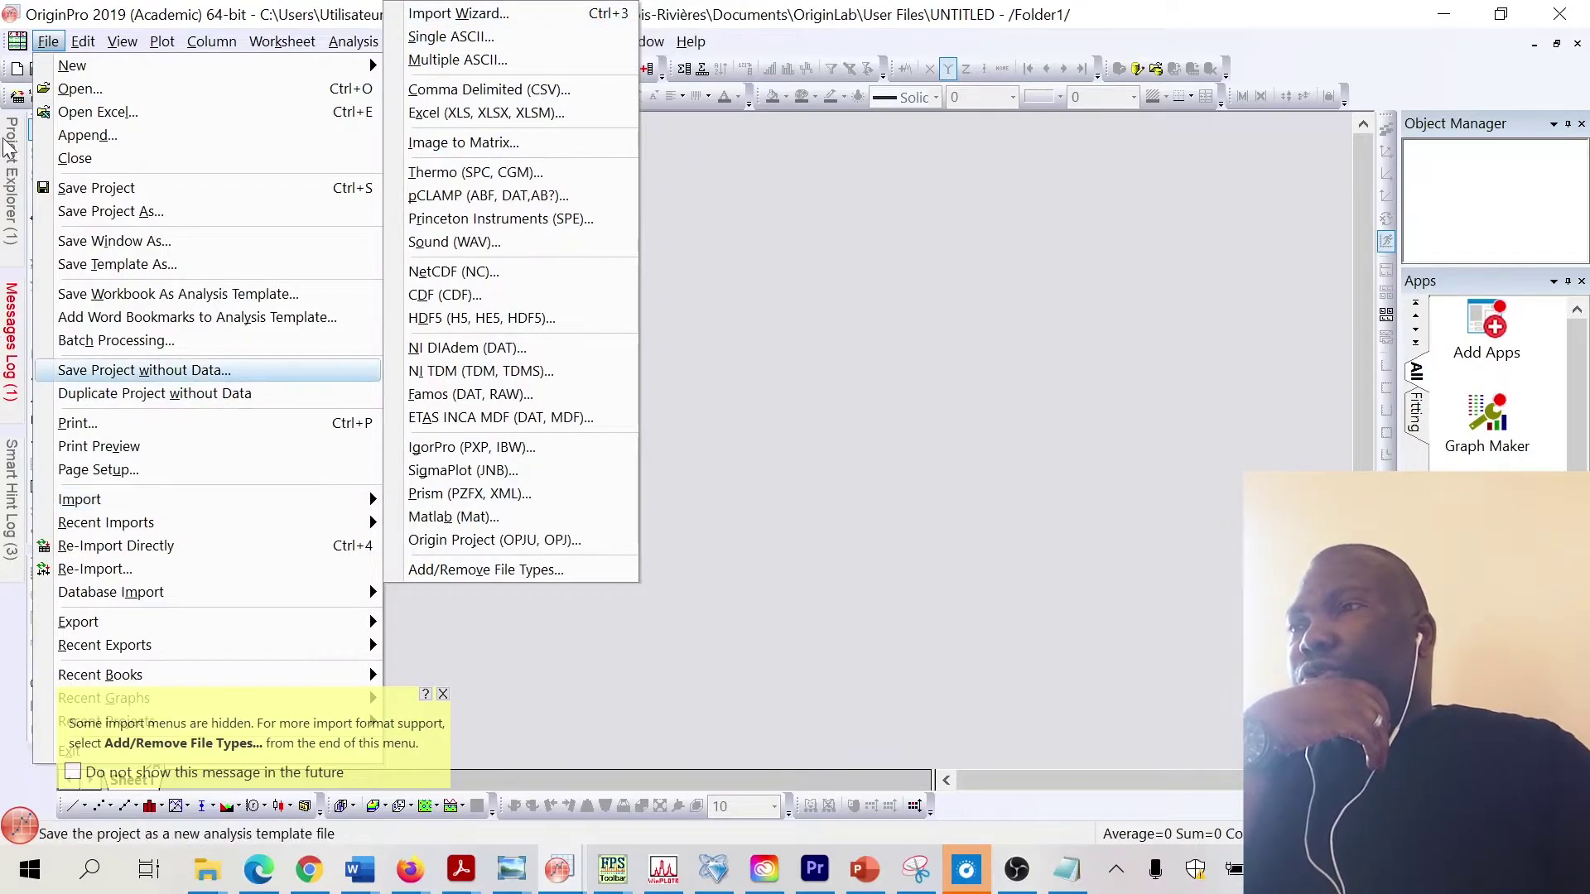
{"action": "mouse_move", "coordinate": [98, 73]}
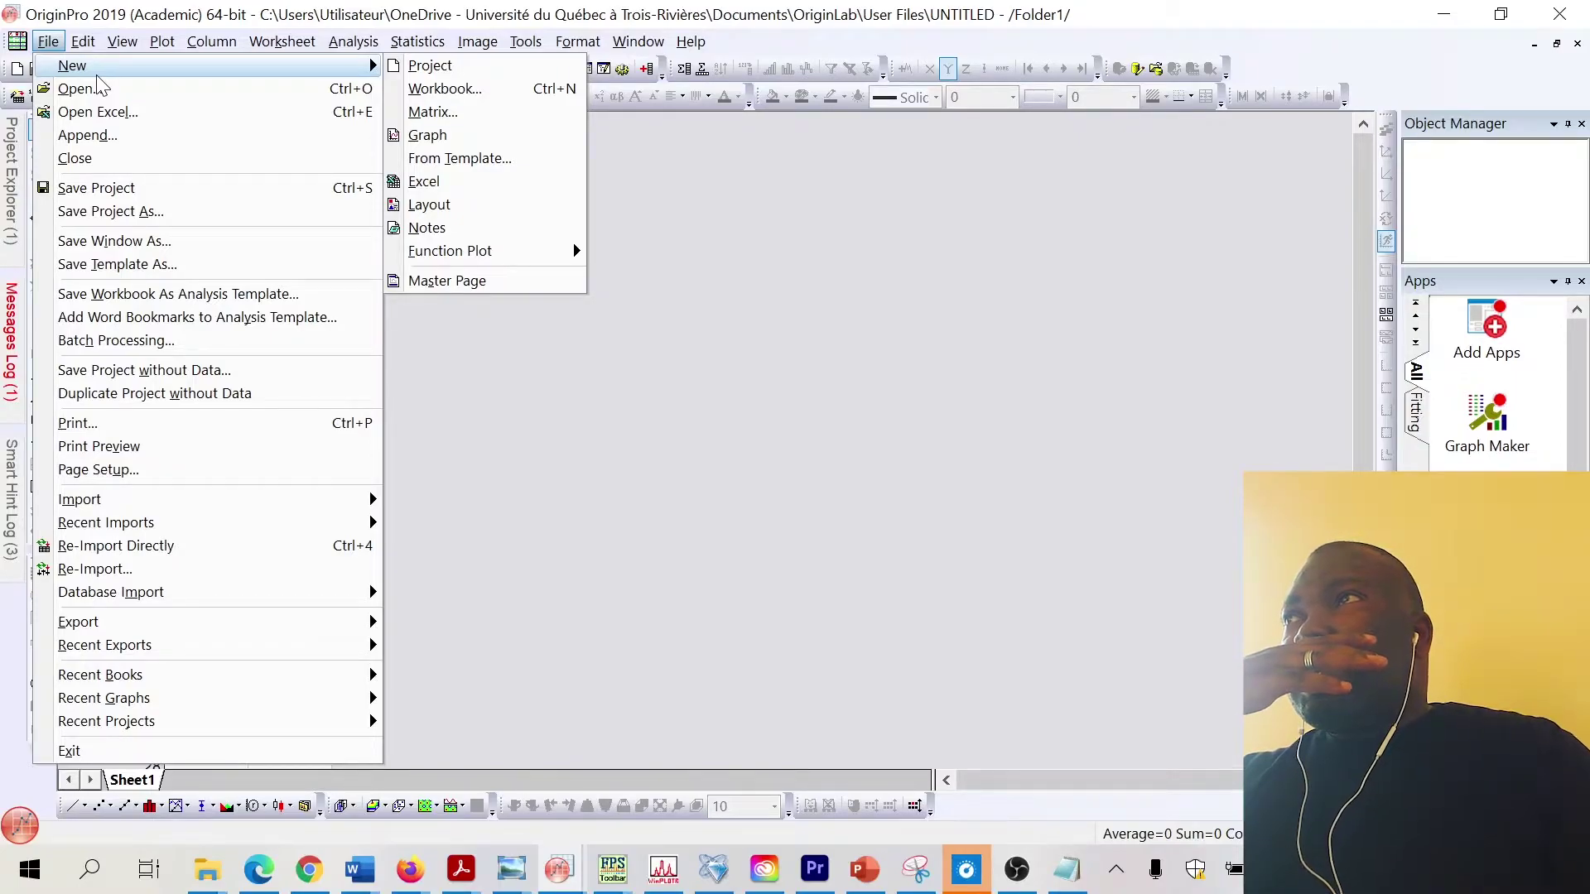
{"action": "left_click", "coordinate": [638, 41]}
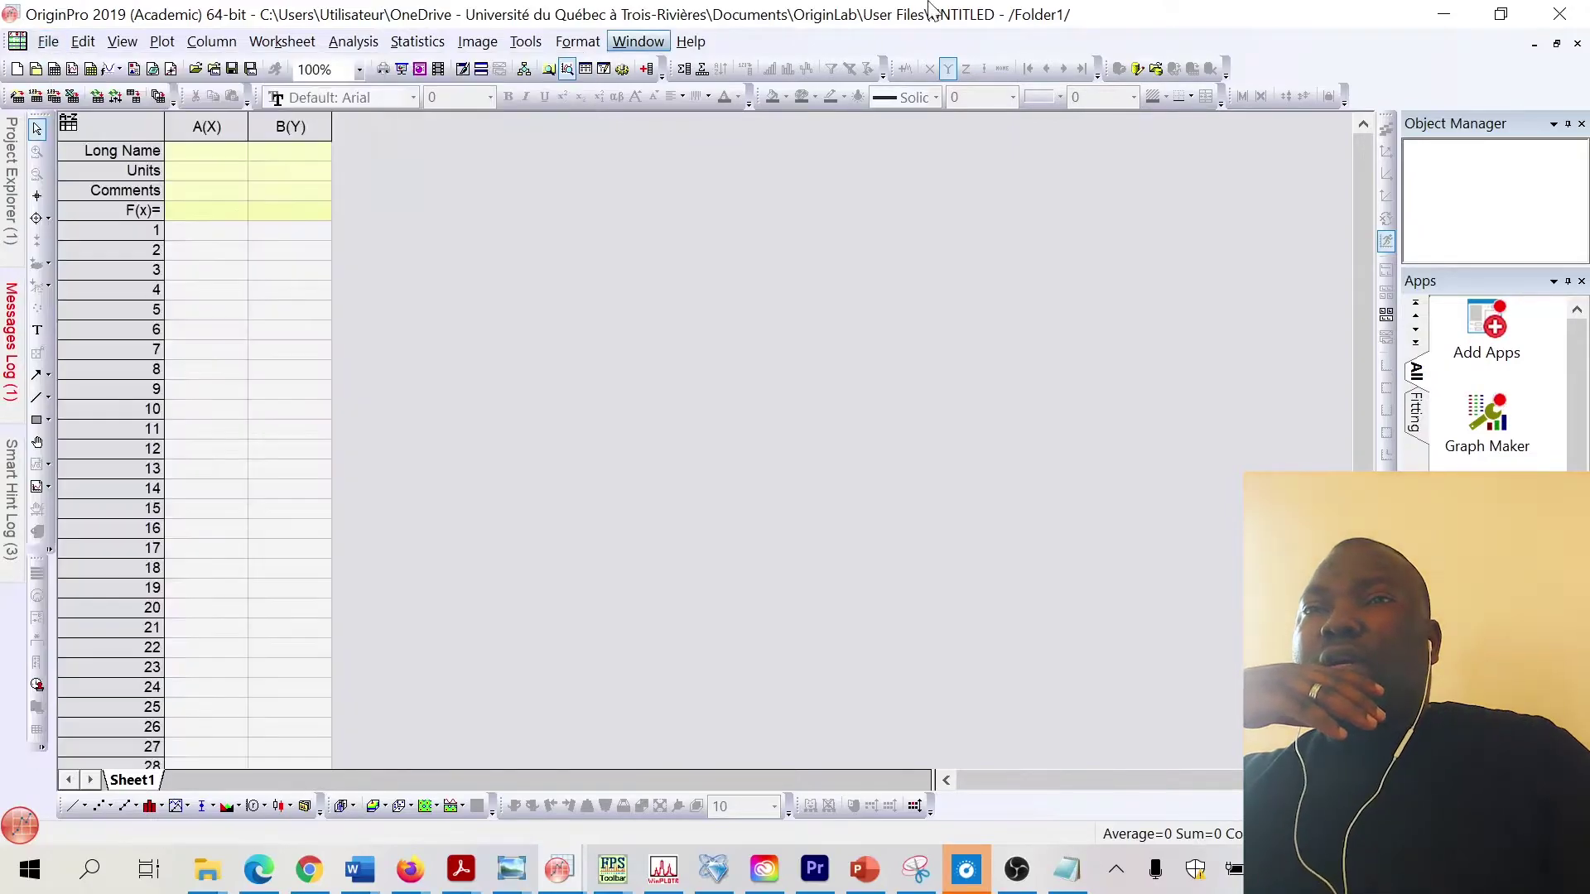
{"action": "left_click", "coordinate": [1557, 18]}
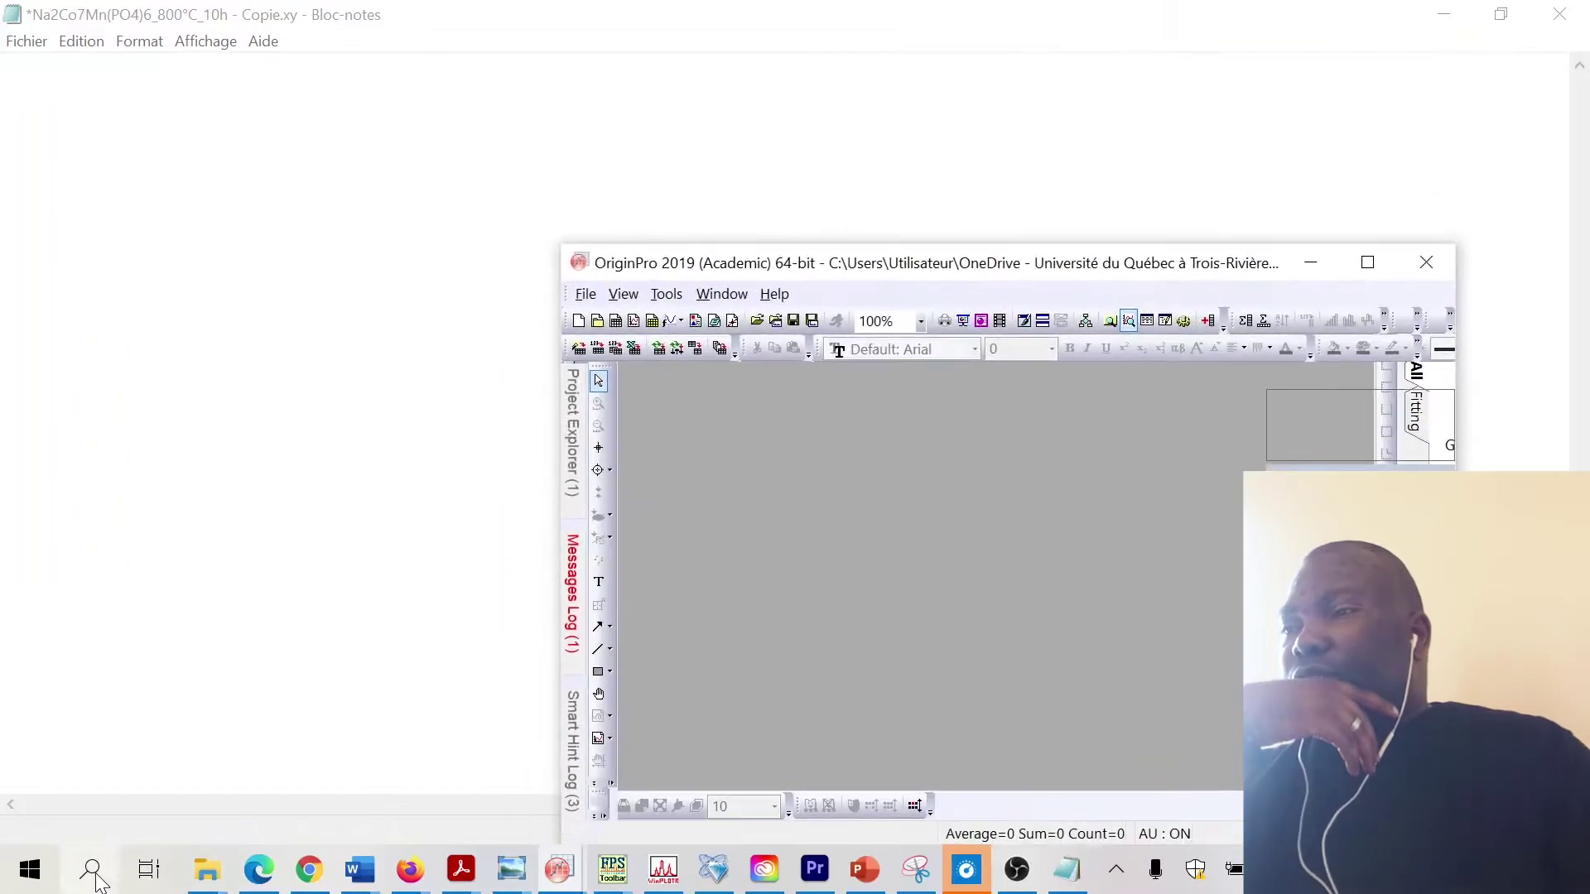
Launch Excel and create a blank workbook.
{"action": "left_click", "coordinate": [90, 868]}
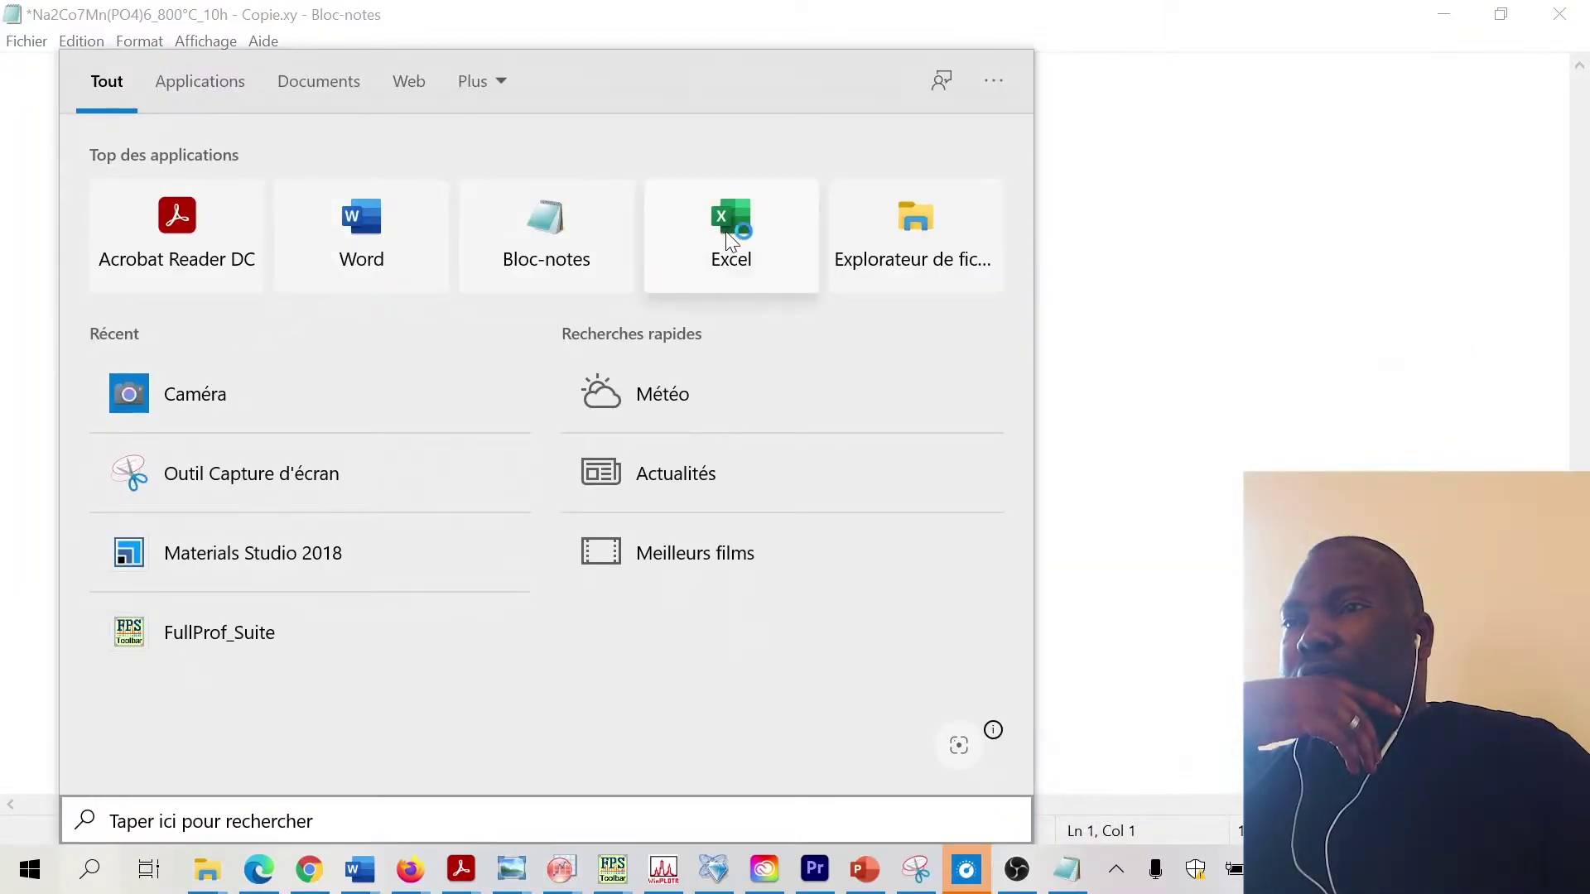
{"action": "left_click", "coordinate": [725, 231]}
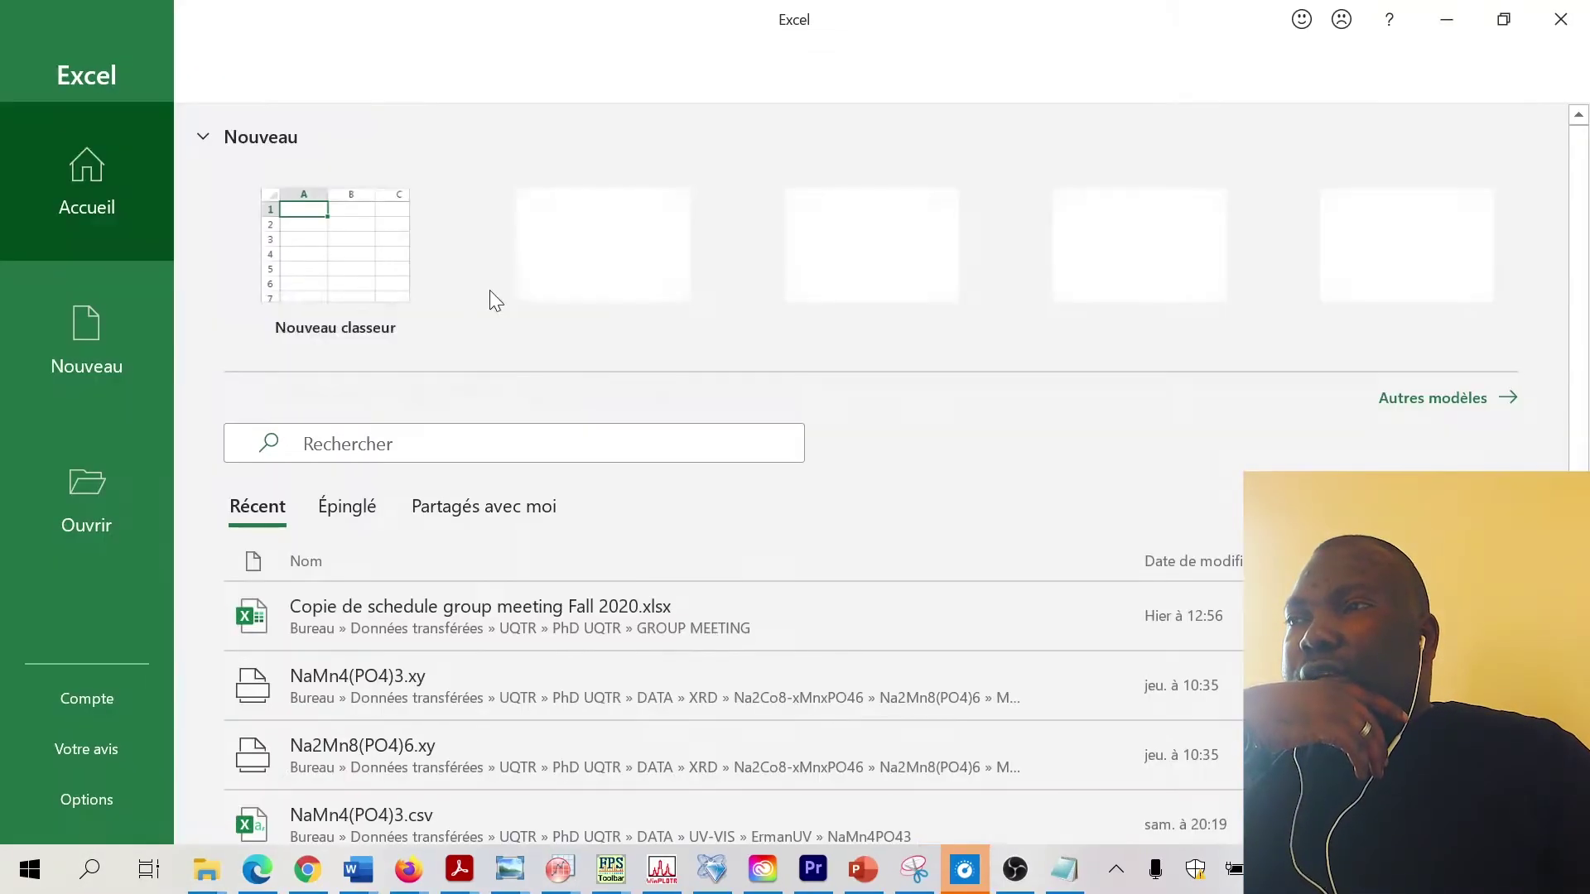
{"action": "left_click", "coordinate": [325, 242]}
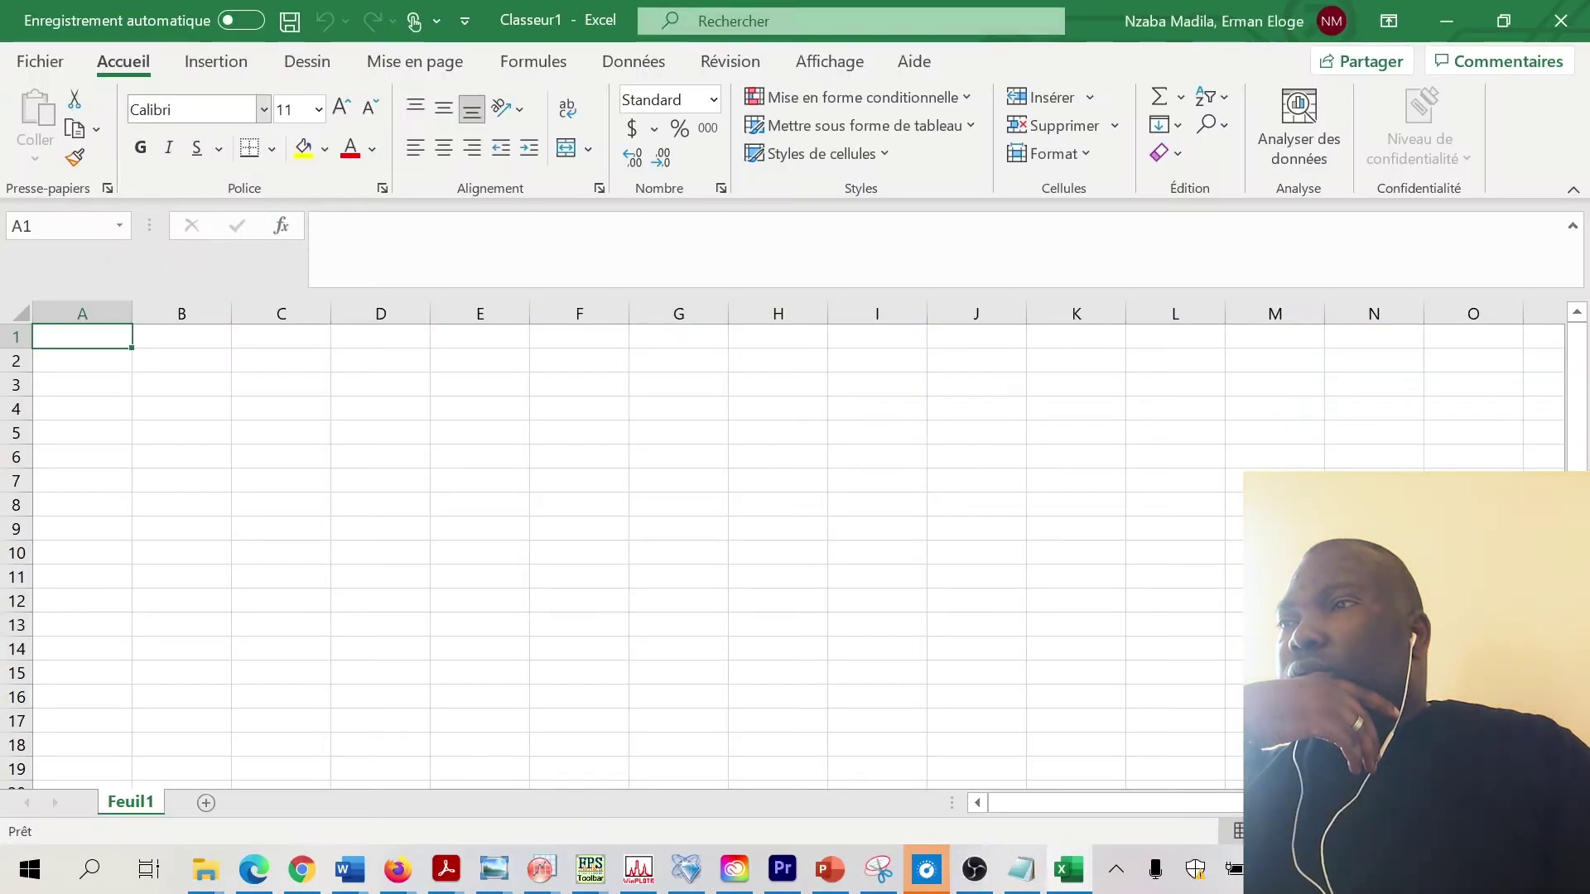
Open Na2Co7Mn(PO4)6_800°C_10h.xy from the desktop's Na2Co7Mn(PO4)6 folder, listing all file types to find it.
{"action": "left_click", "coordinate": [52, 63]}
{"action": "left_click", "coordinate": [86, 229]}
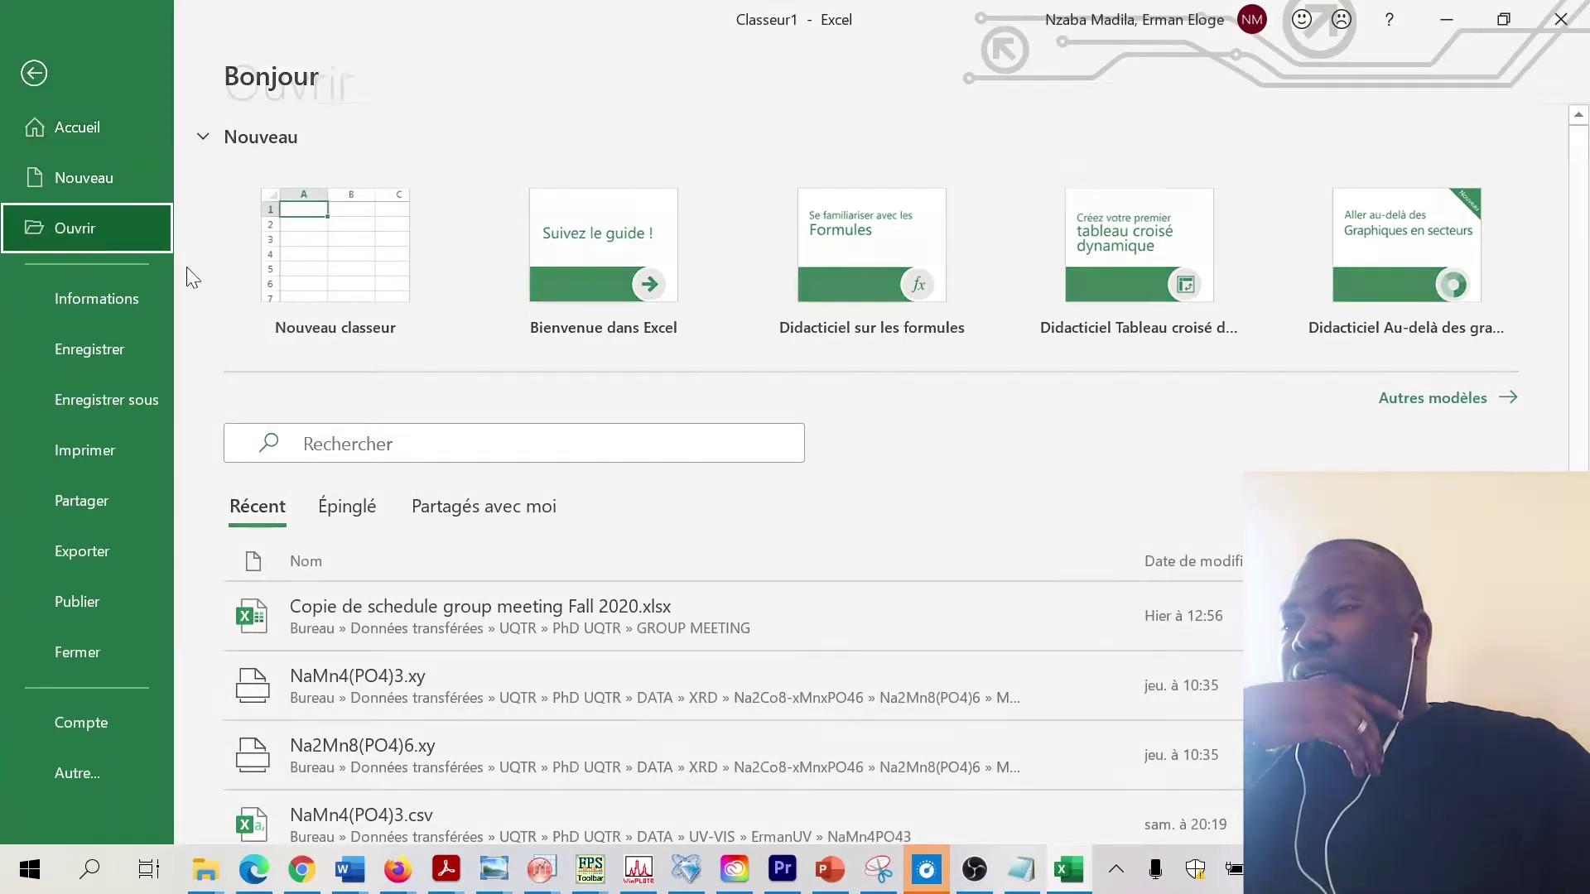
{"action": "left_click", "coordinate": [324, 648]}
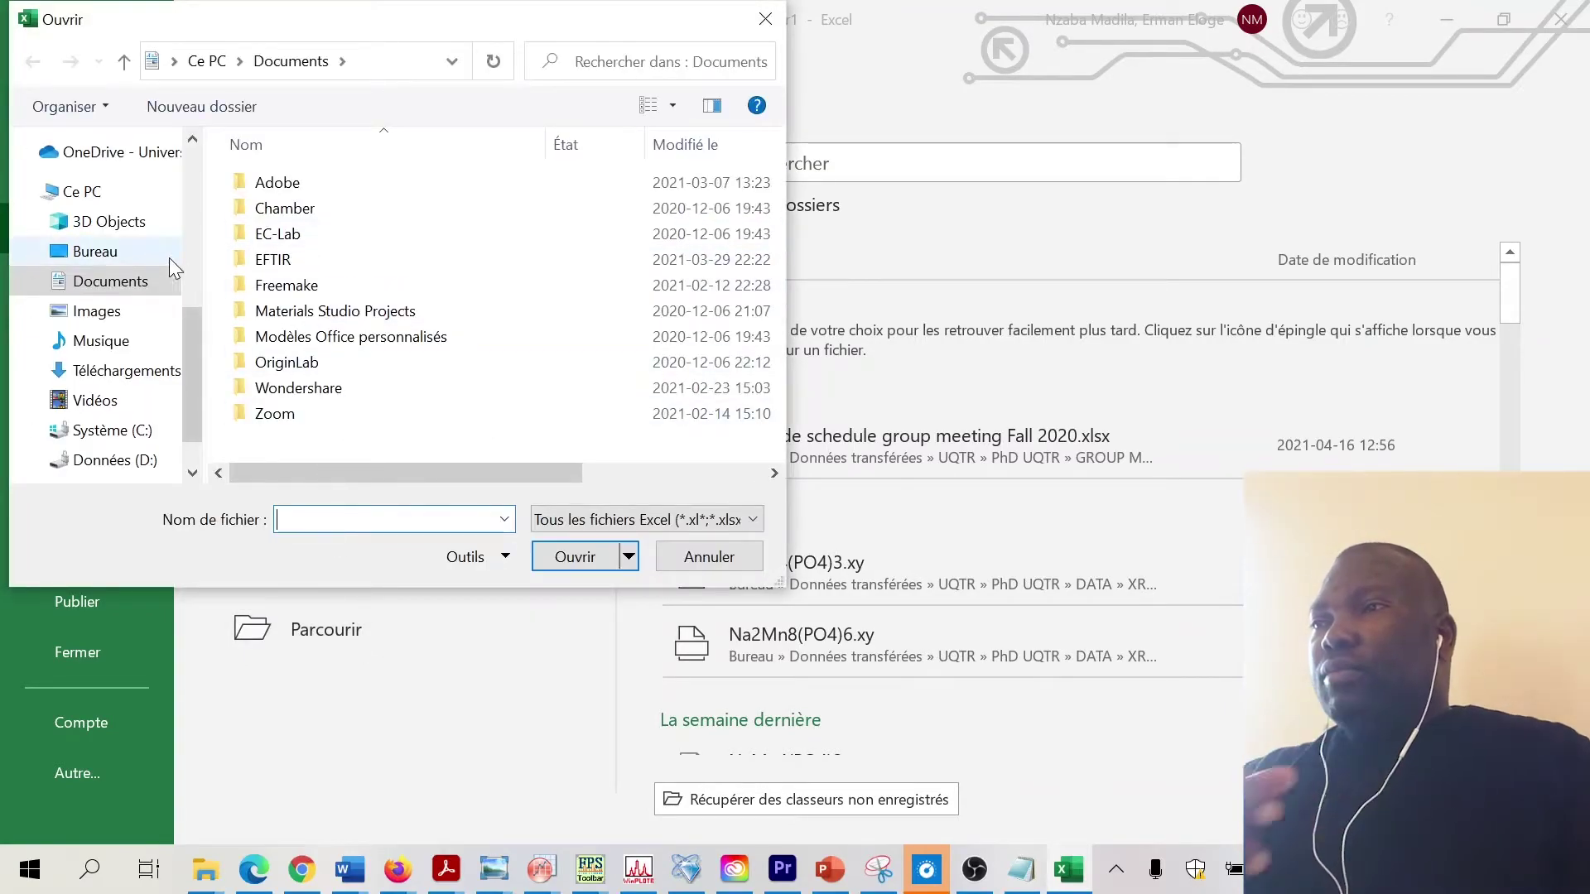
{"action": "left_click", "coordinate": [108, 250]}
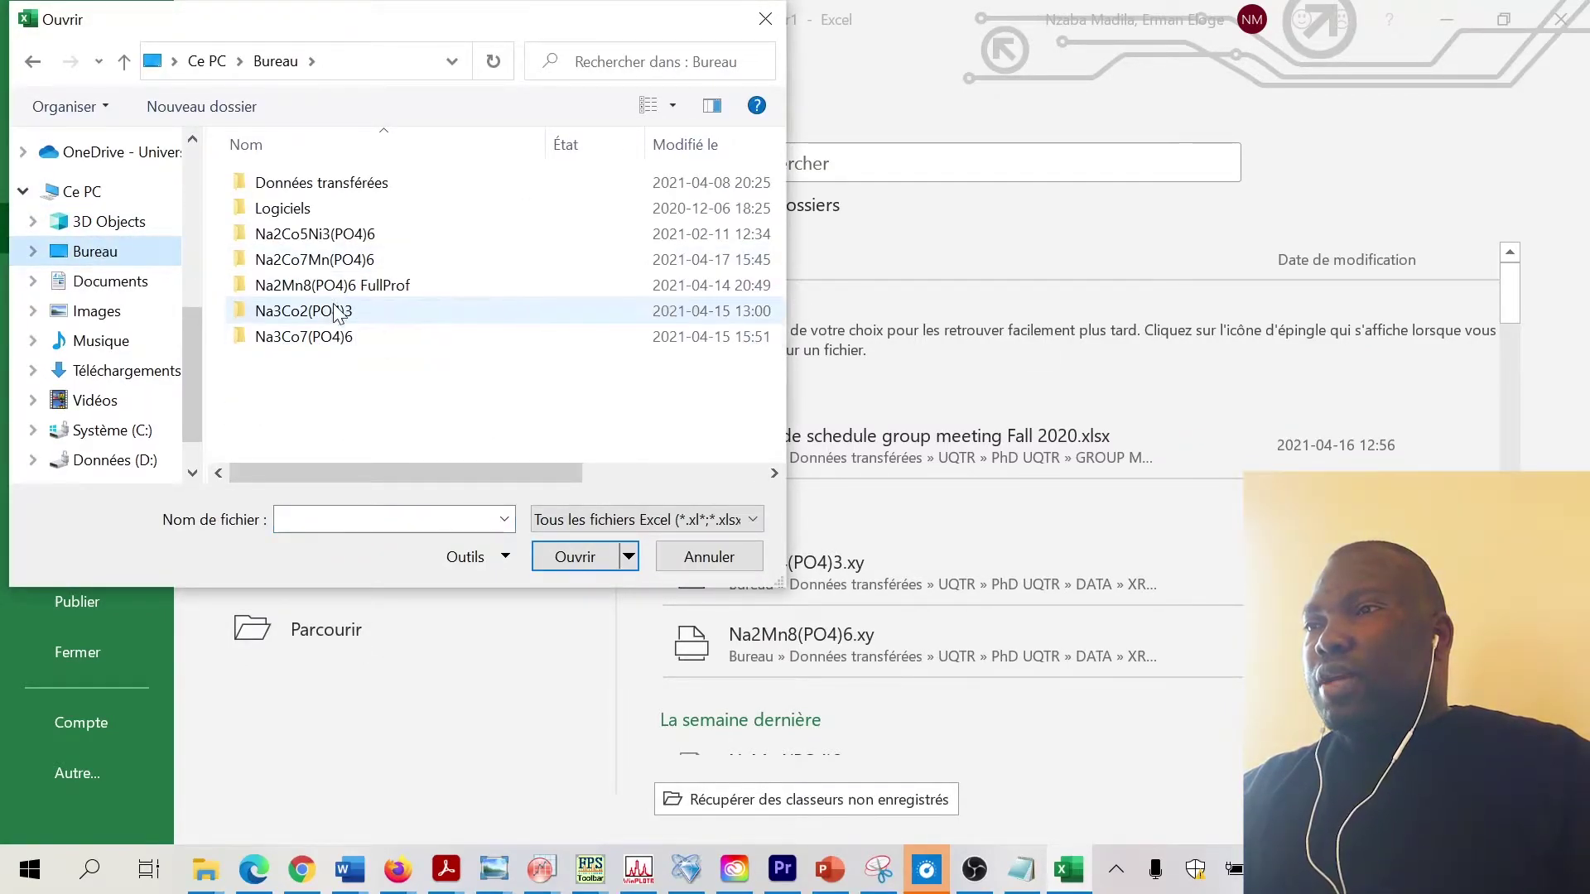
{"action": "left_click", "coordinate": [341, 265]}
{"action": "double_click", "coordinate": [342, 265]}
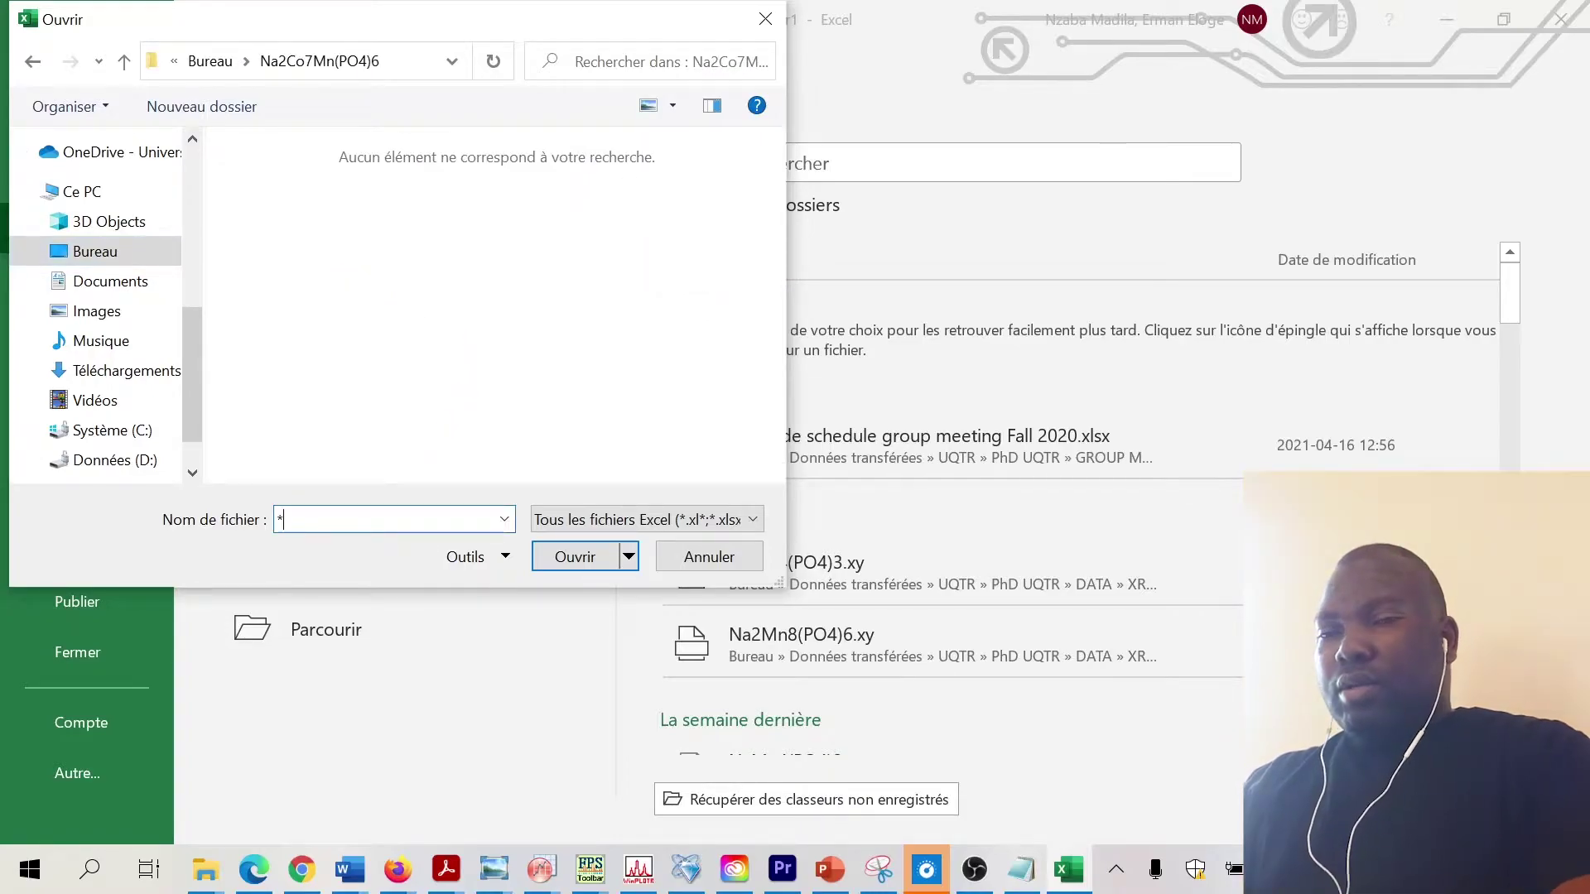
{"action": "left_click_drag", "start_coordinate": [776, 292], "coordinate": [780, 341]}
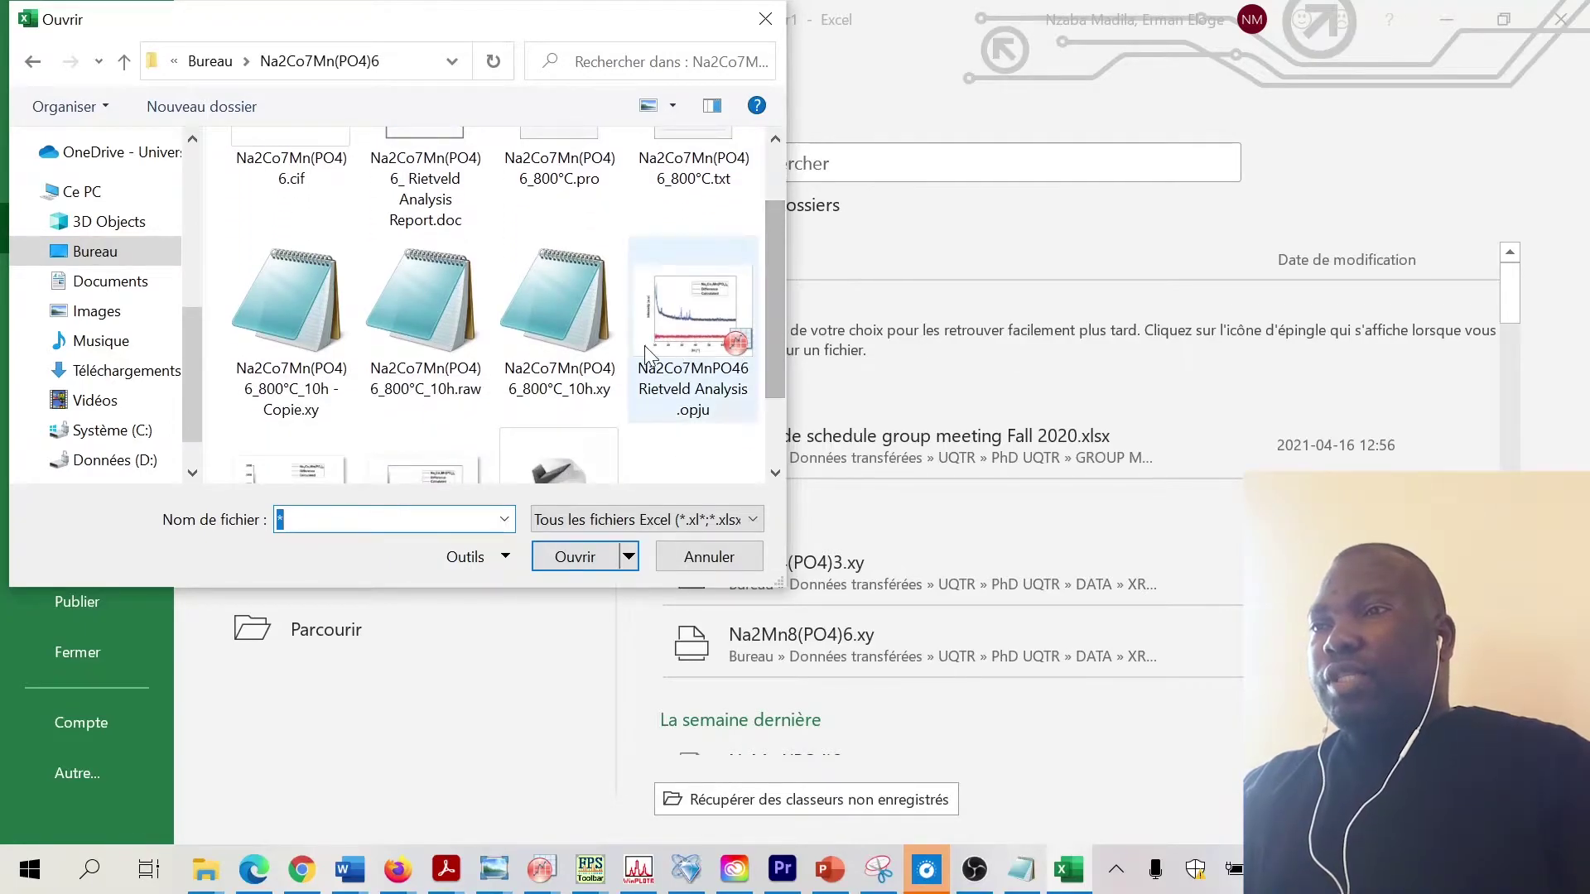
{"action": "left_click", "coordinate": [582, 356]}
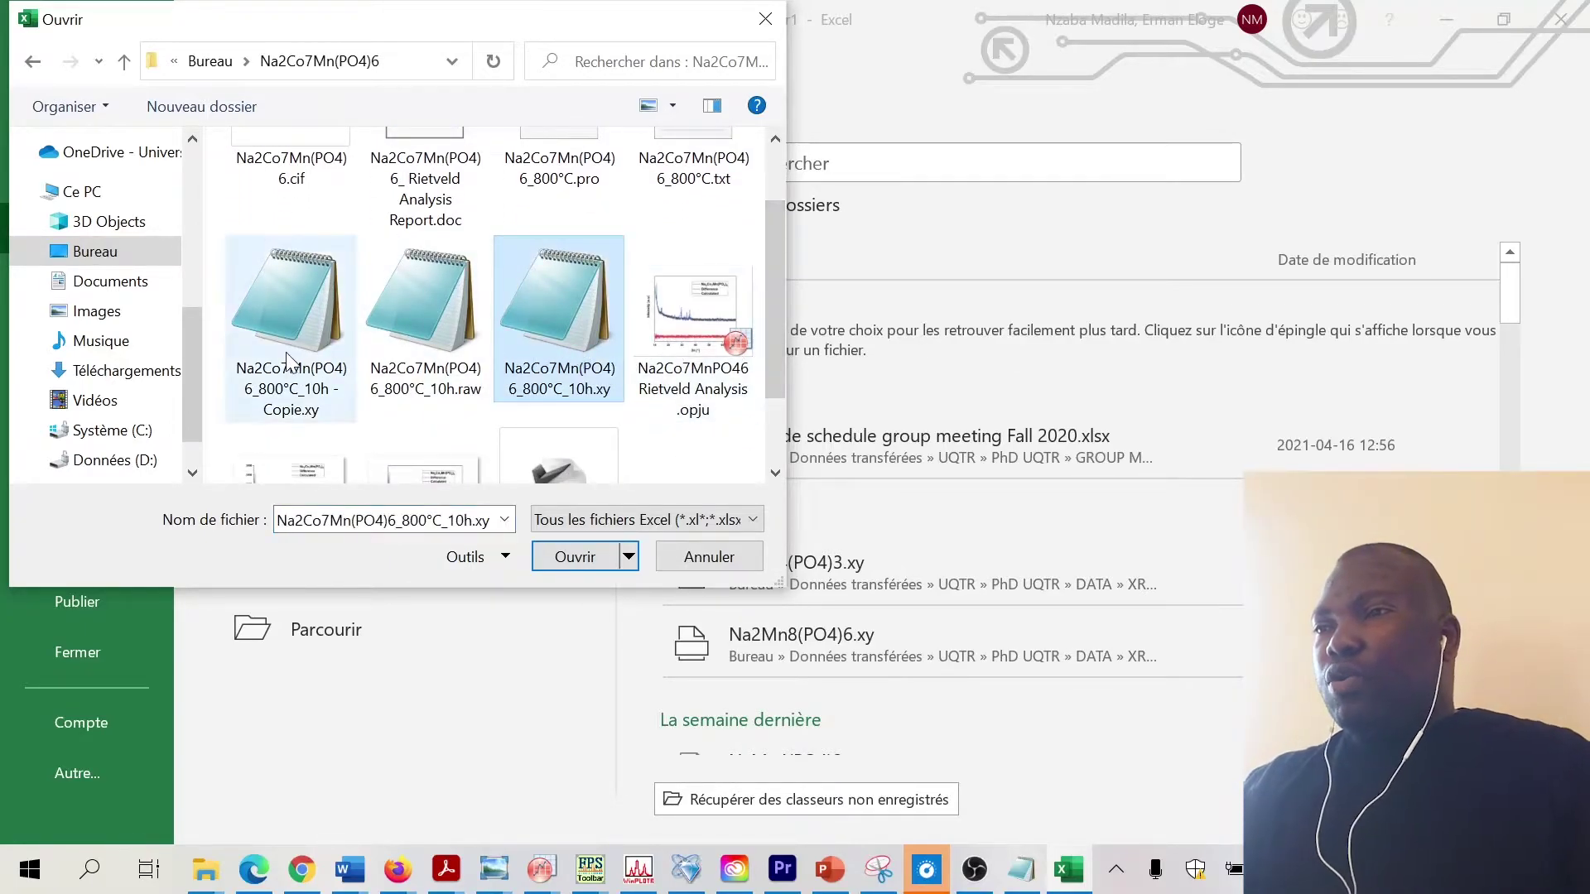
{"action": "left_click", "coordinate": [572, 555]}
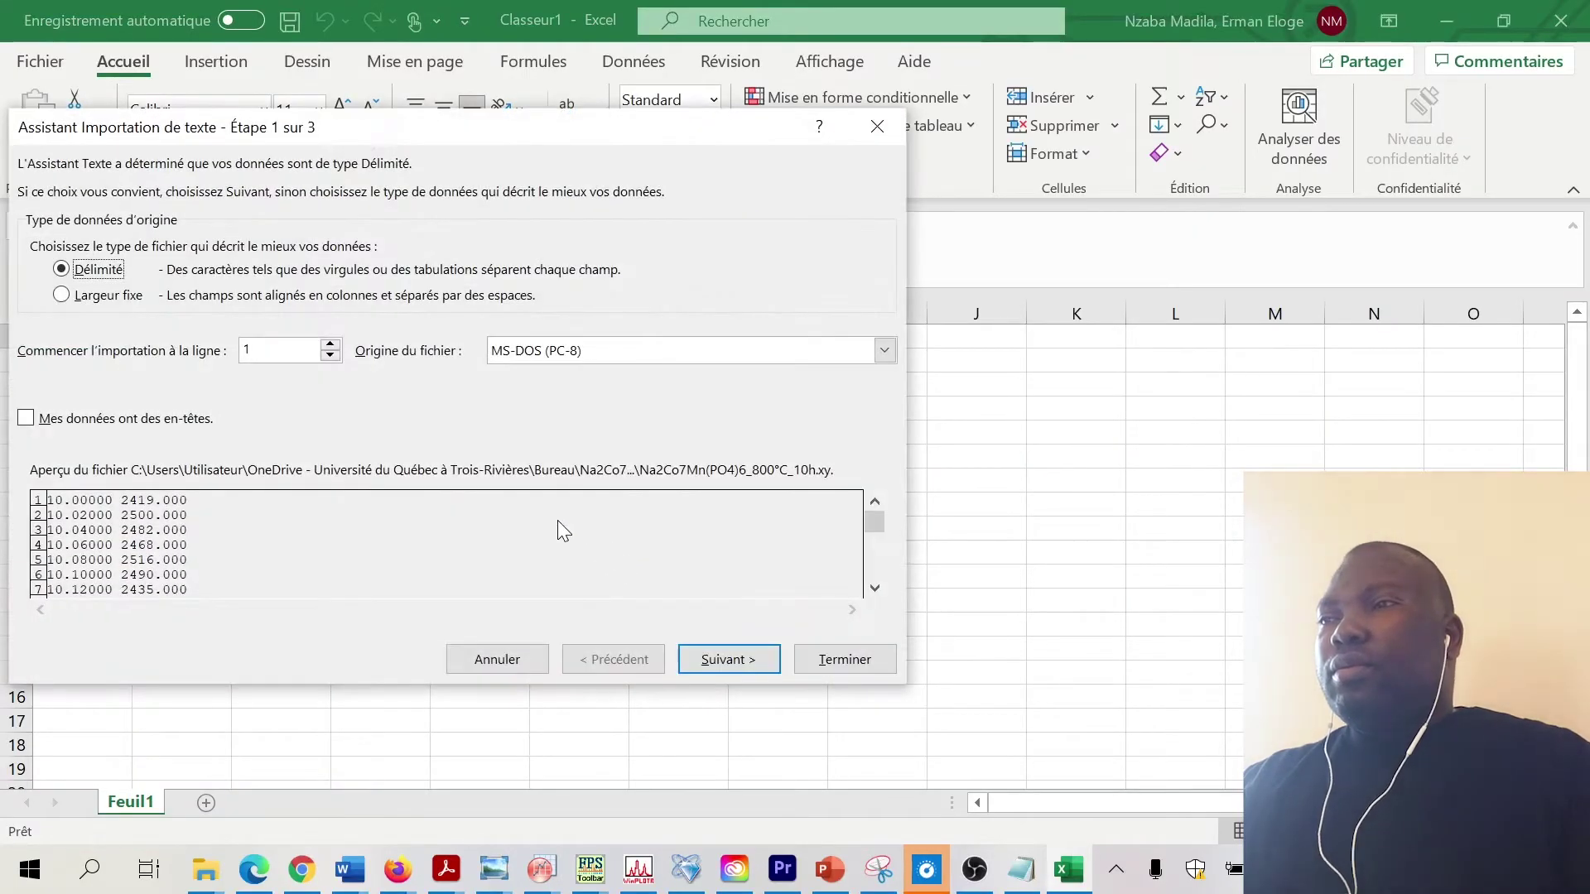
Import the delimited text using tab, semicolon, comma and space as separators, with the standard column format.
{"action": "left_click", "coordinate": [709, 659]}
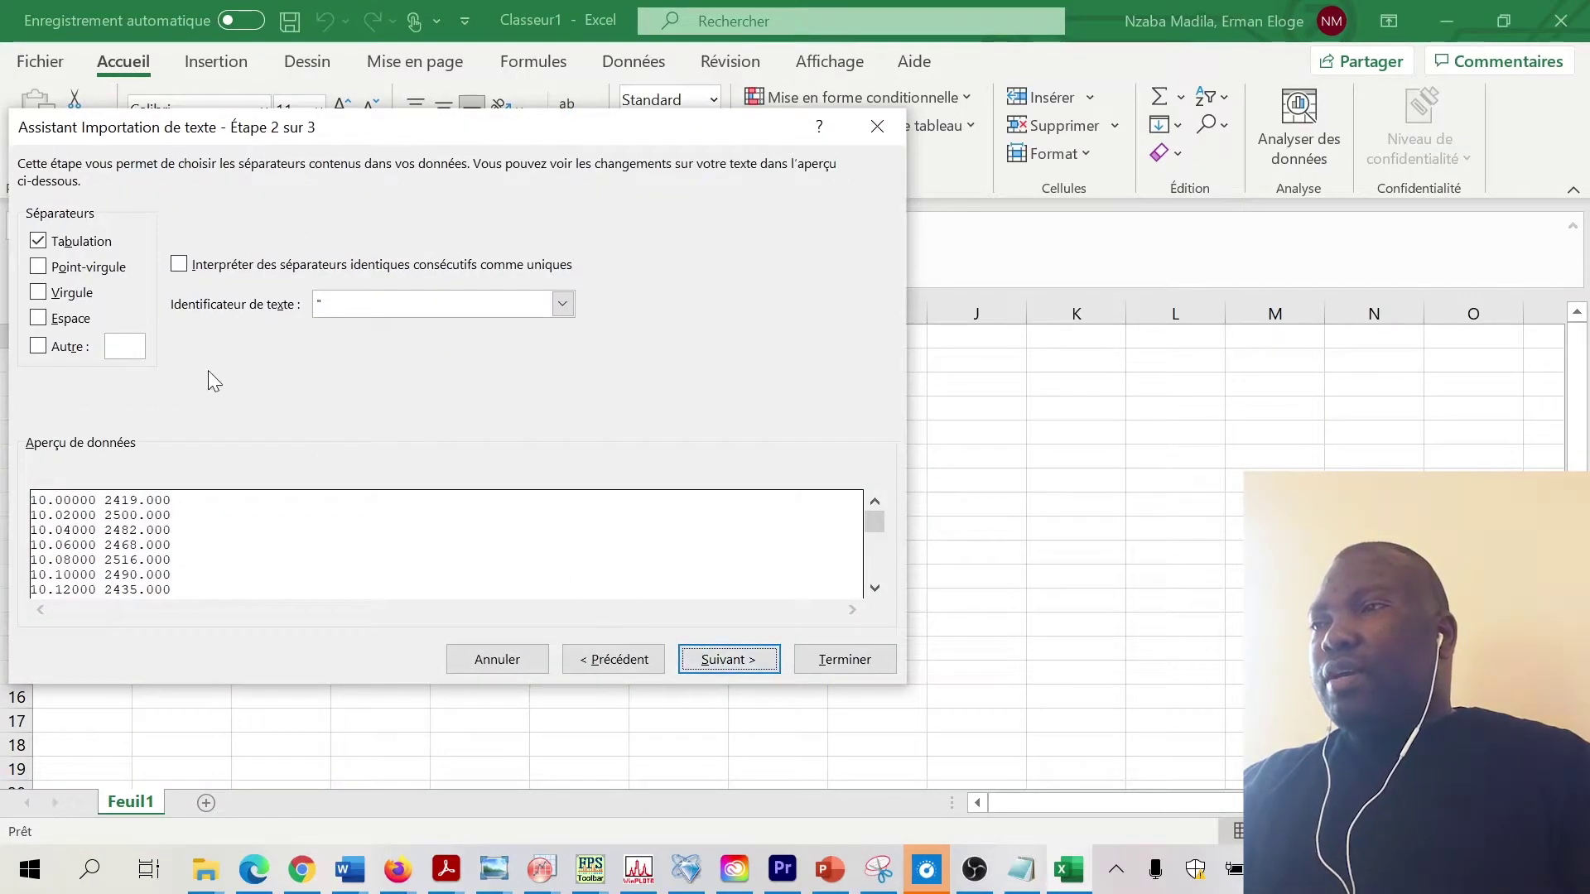
{"action": "left_click", "coordinate": [39, 267]}
{"action": "left_click", "coordinate": [39, 293]}
{"action": "left_click", "coordinate": [39, 318]}
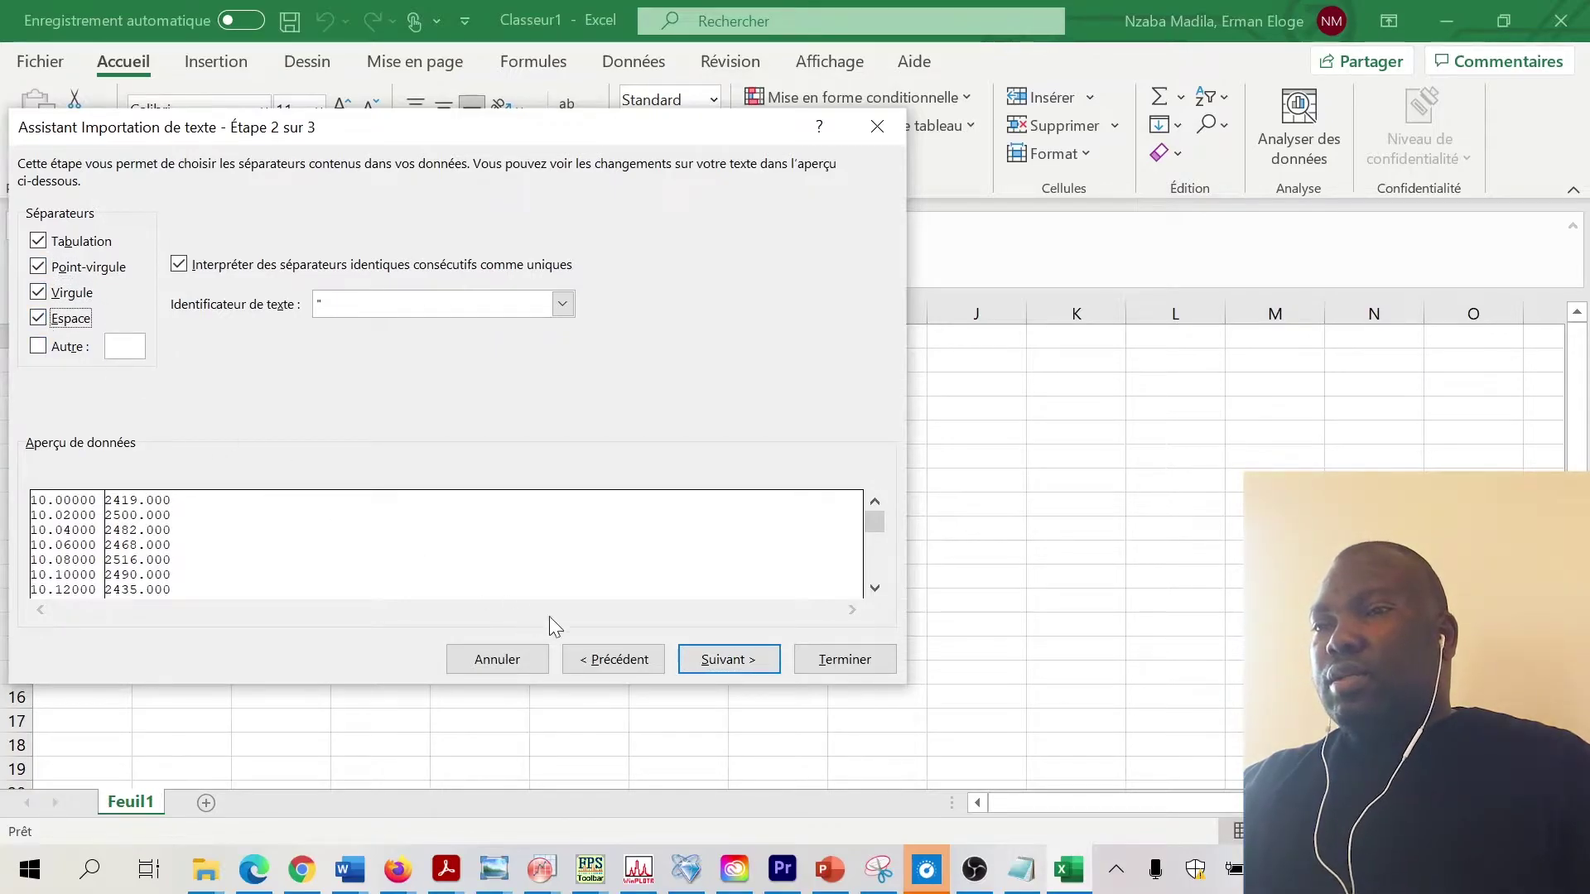
{"action": "left_click", "coordinate": [704, 667]}
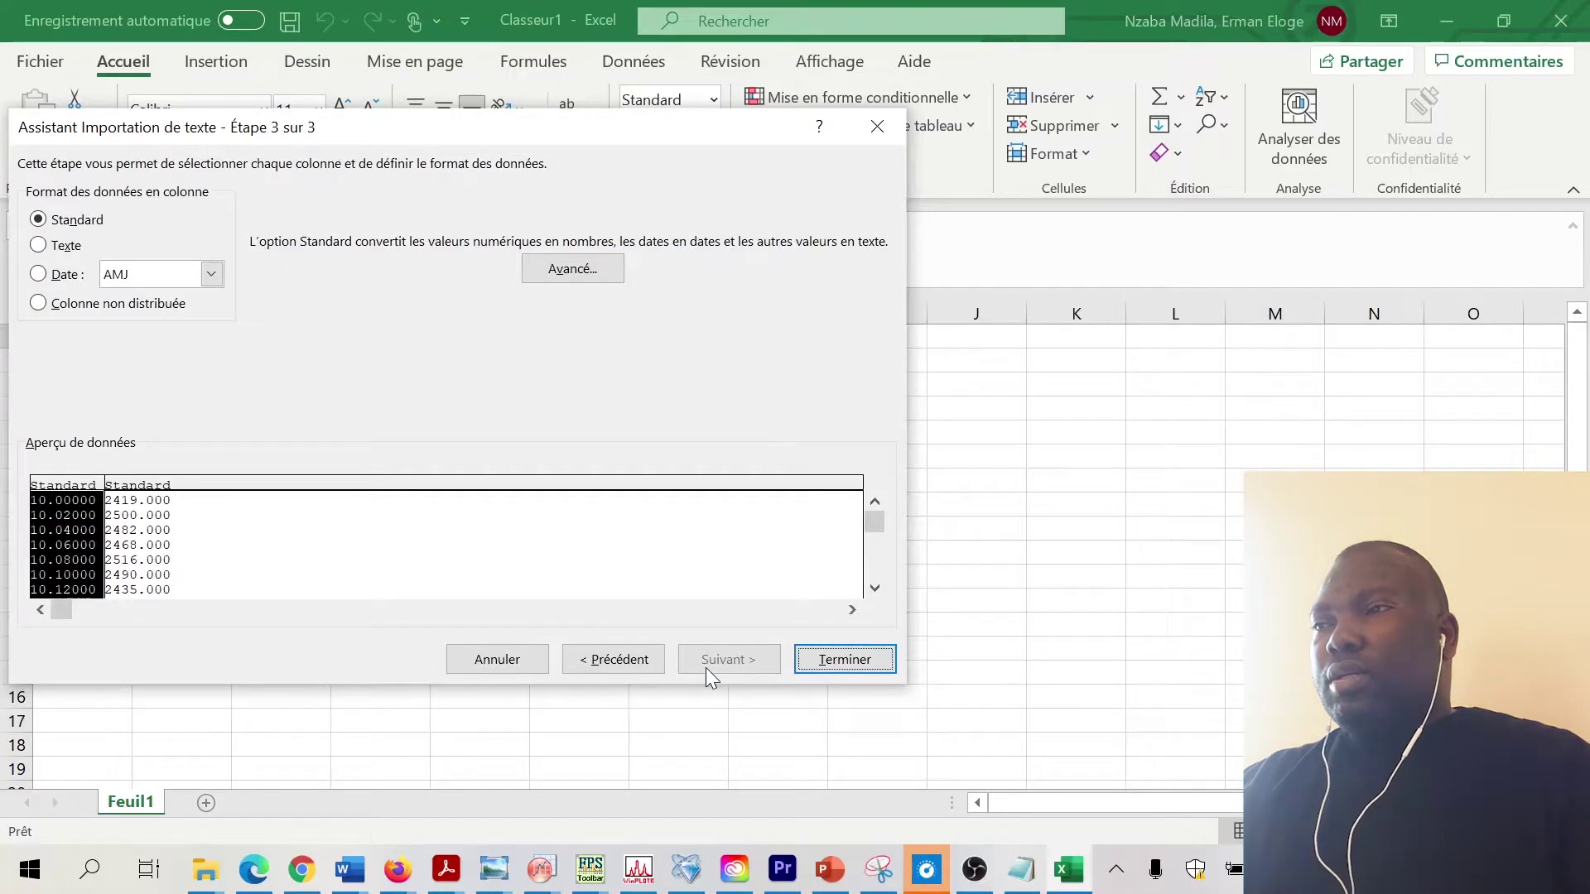
{"action": "left_click", "coordinate": [815, 664]}
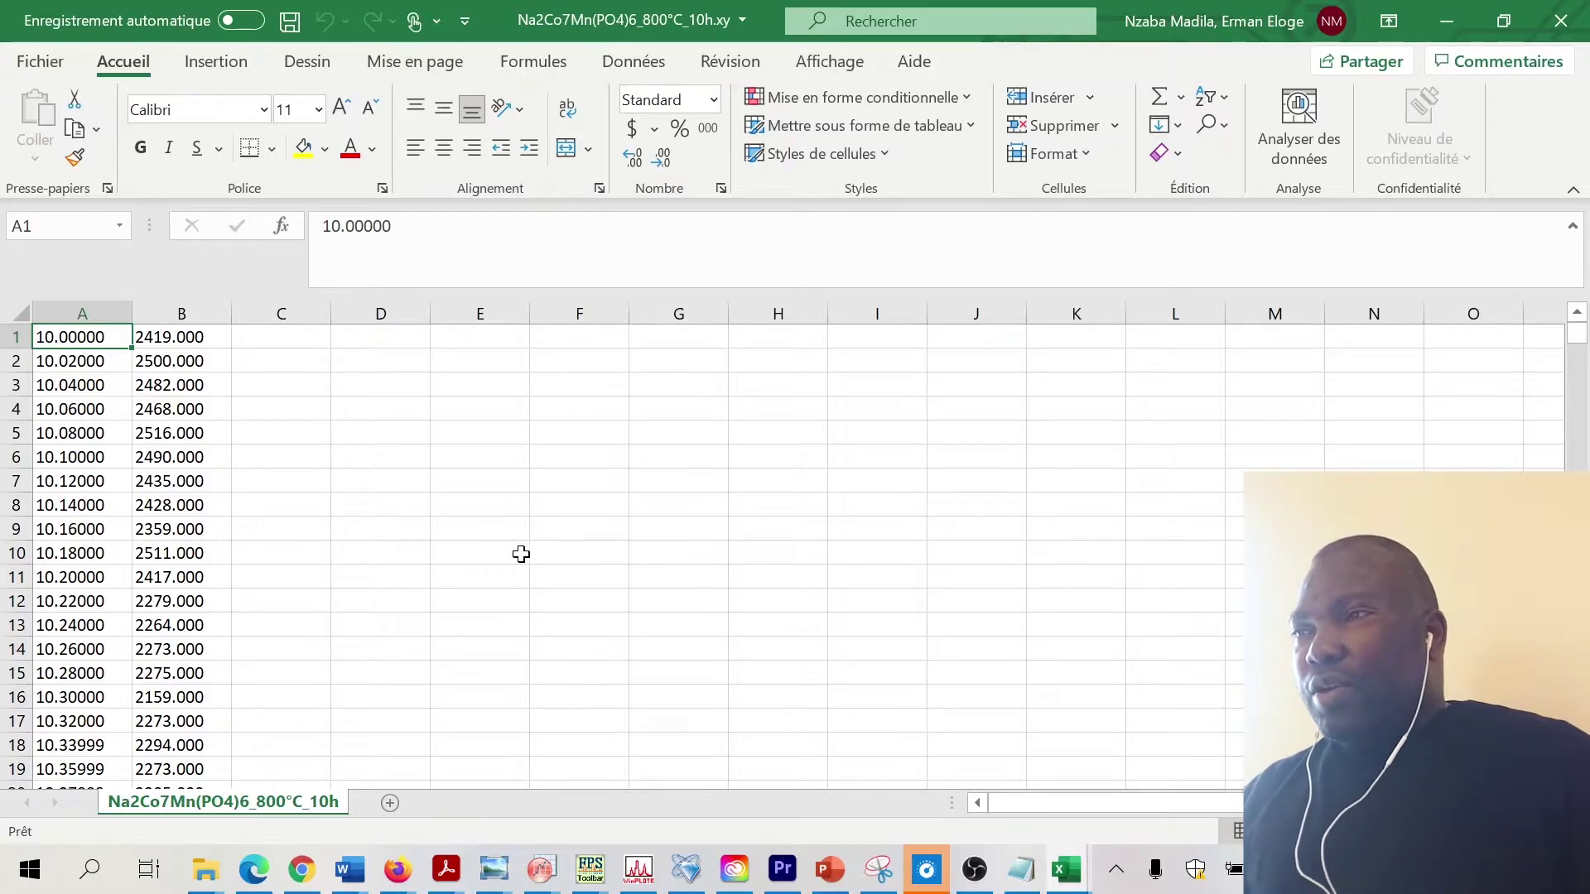
Copy the intensities in column B and paste them into the emptied Na2Co7Mn(PO4)6_800°C_10h - Copie.xy in Notepad.
{"action": "left_click", "coordinate": [185, 315]}
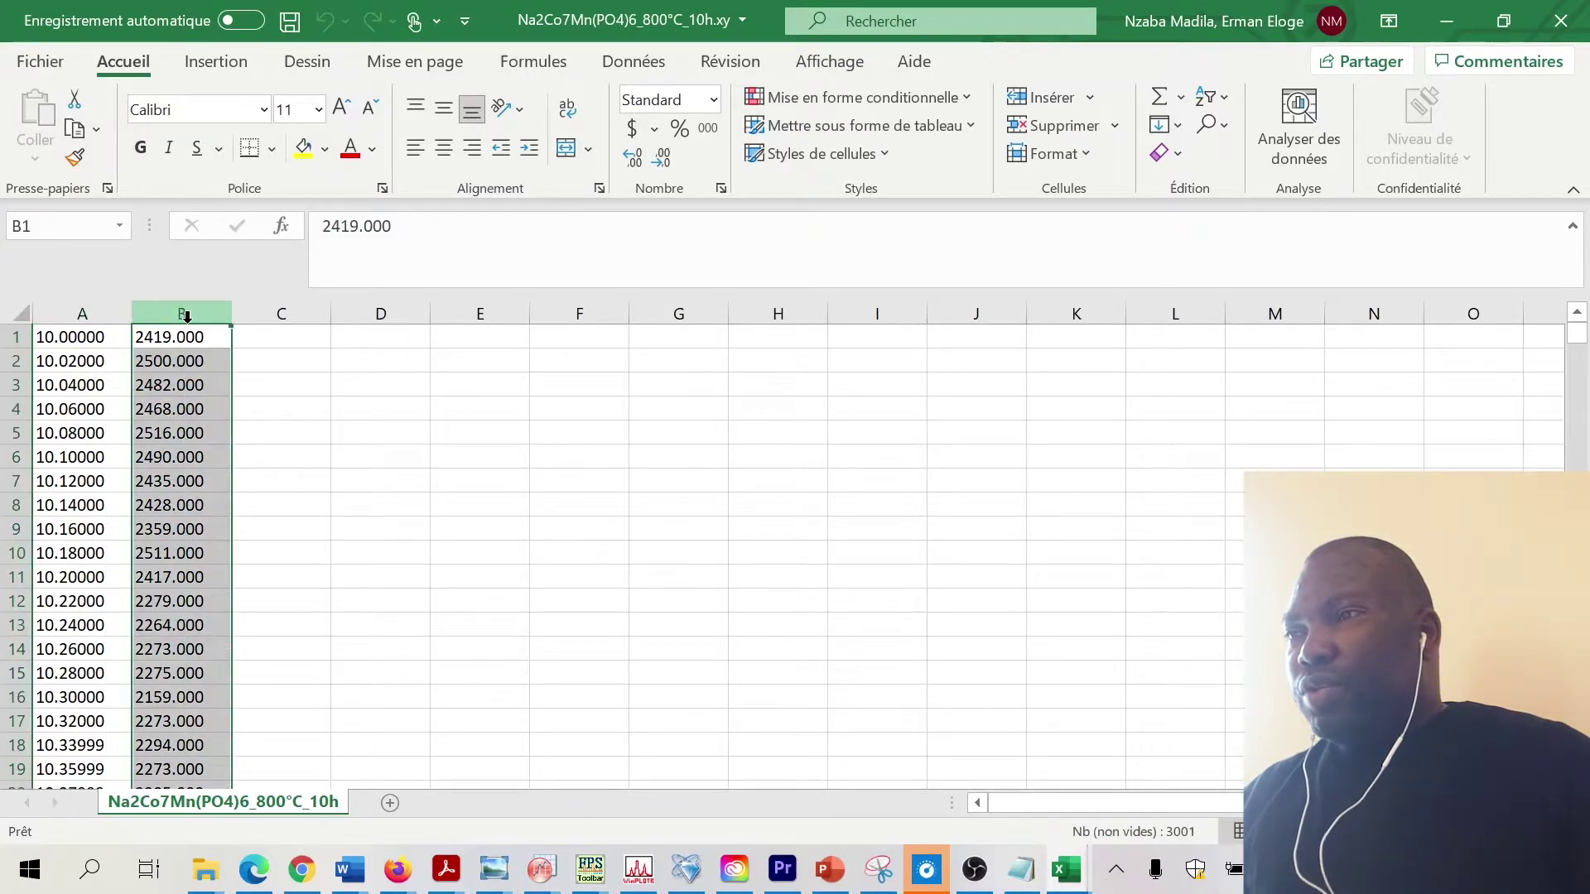
{"action": "right_click", "coordinate": [184, 371]}
{"action": "left_click", "coordinate": [207, 426]}
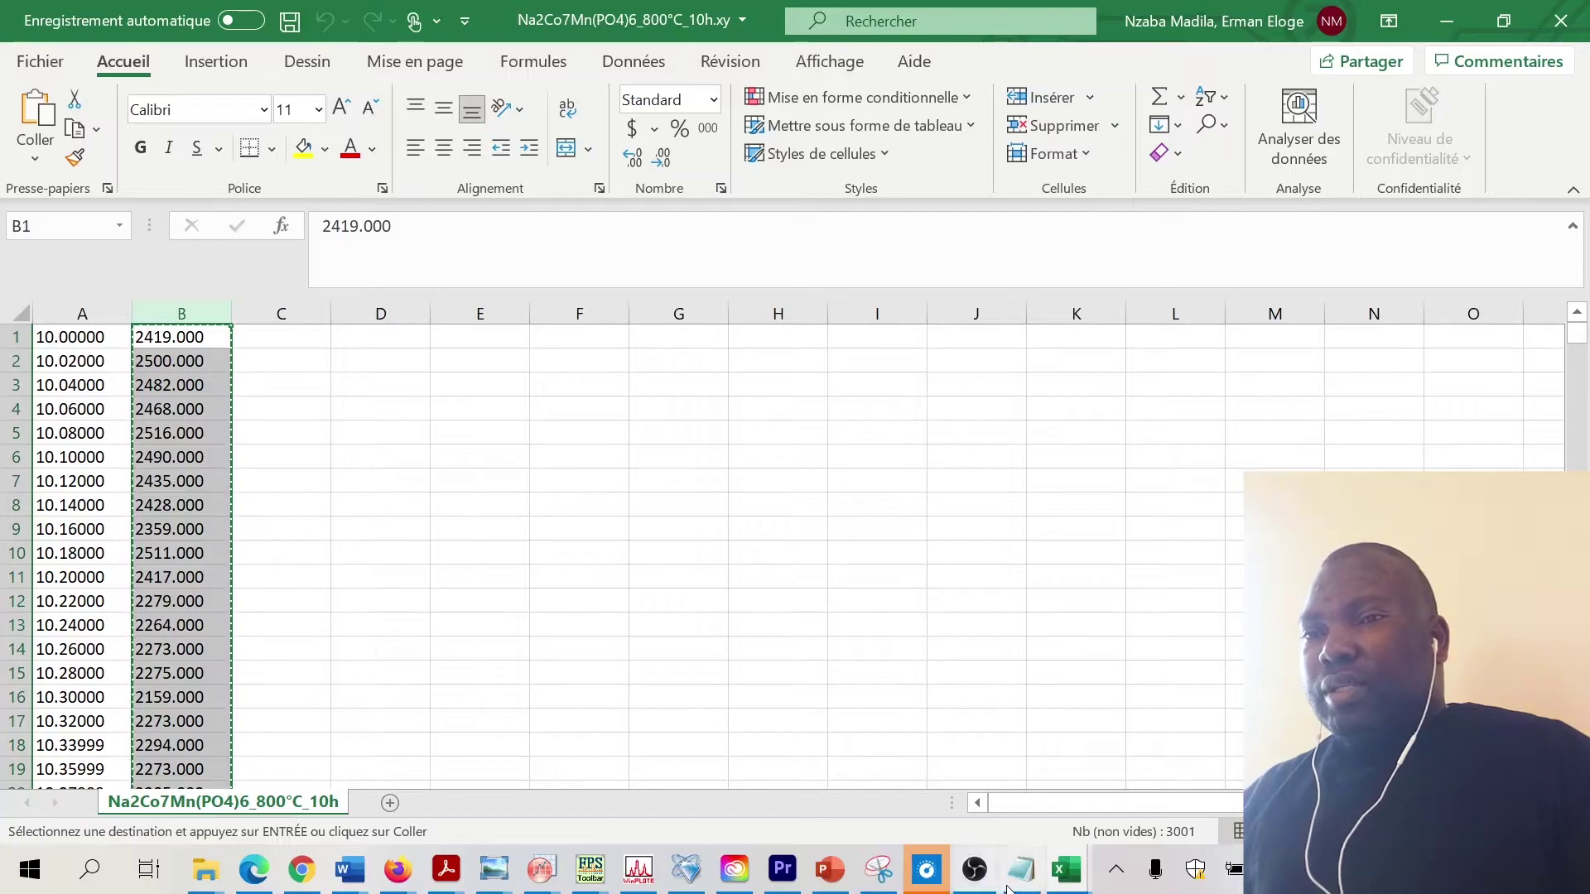
{"action": "mouse_move", "coordinate": [1021, 870]}
{"action": "left_click", "coordinate": [996, 791]}
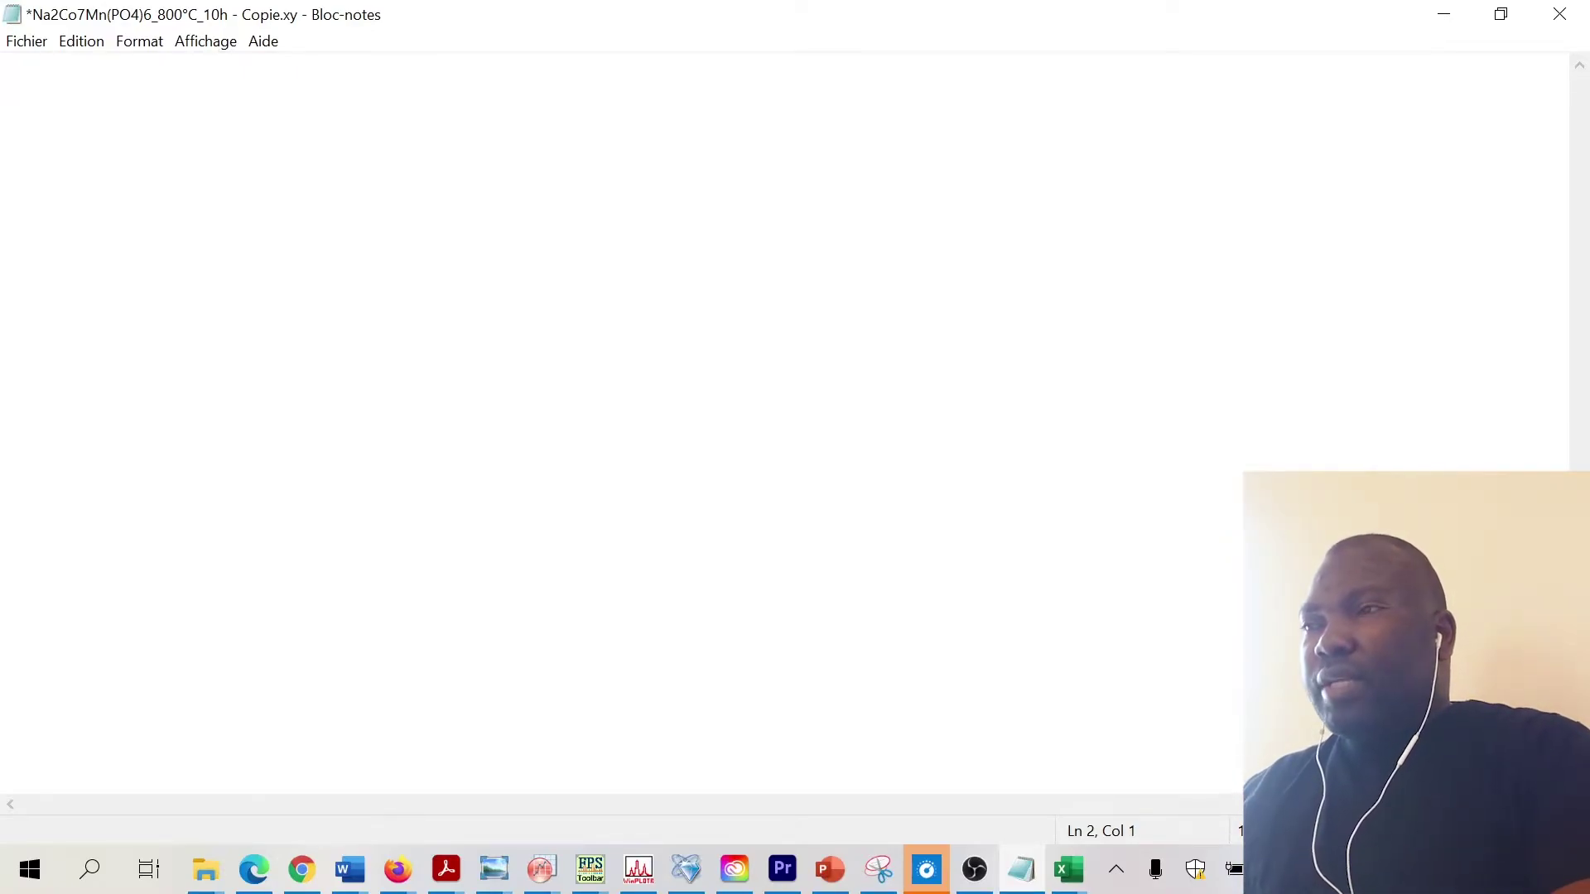
{"action": "key", "text": "ctrl+v"}
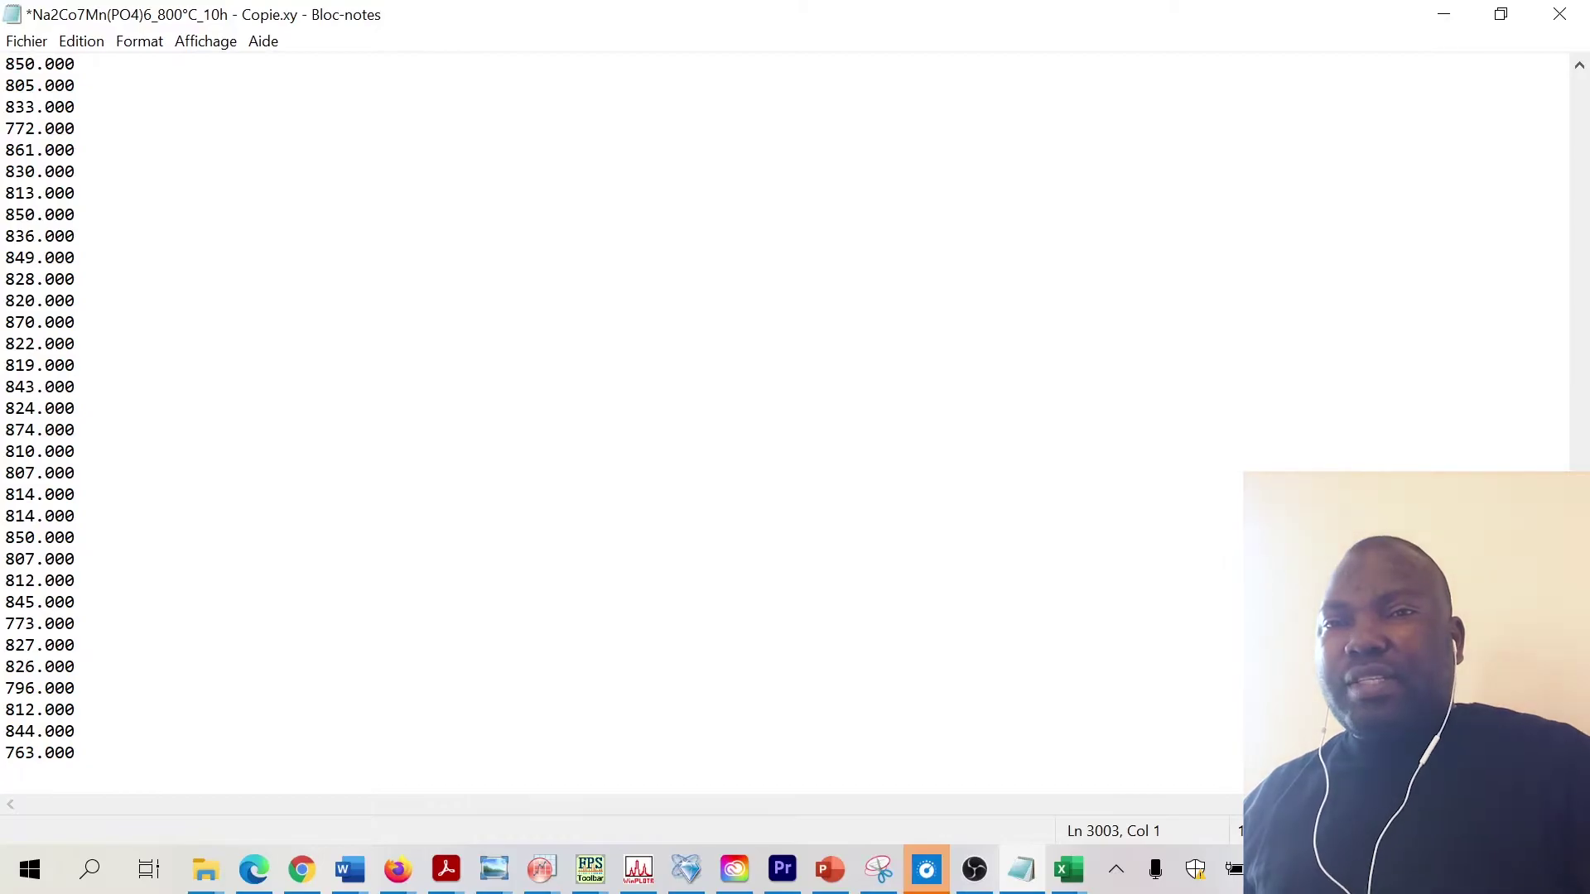
Look up the first angle in cell A1 of the Excel sheet and enter 10 on the Notepad copy's blank first line.
{"action": "left_click_drag", "start_coordinate": [1579, 763], "coordinate": [1511, 84]}
{"action": "left_click", "coordinate": [7, 64]}
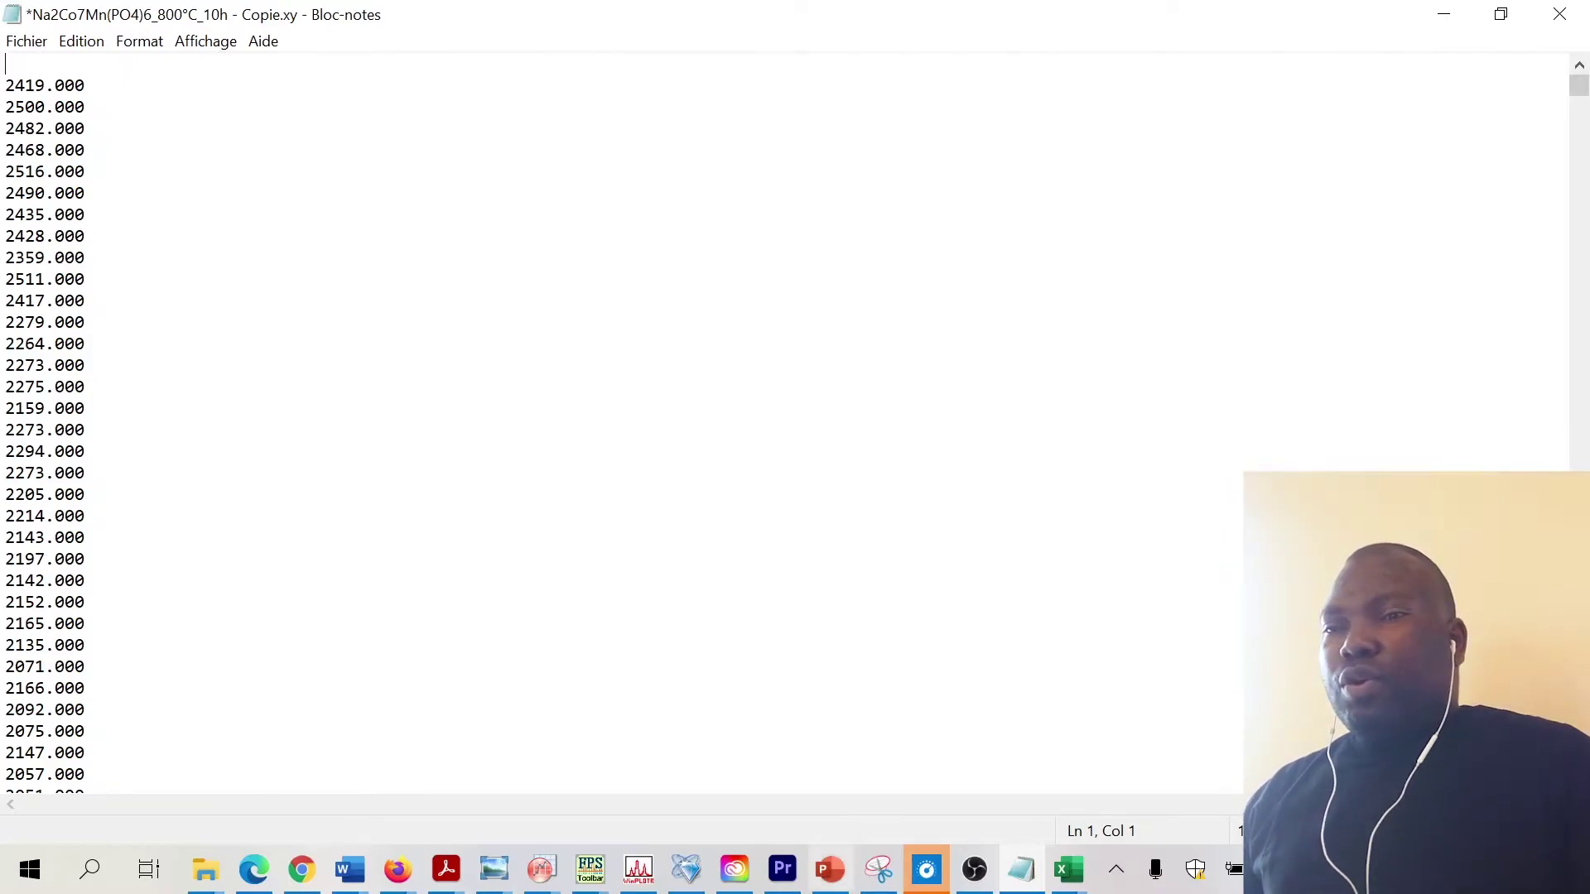
{"action": "mouse_move", "coordinate": [1081, 886]}
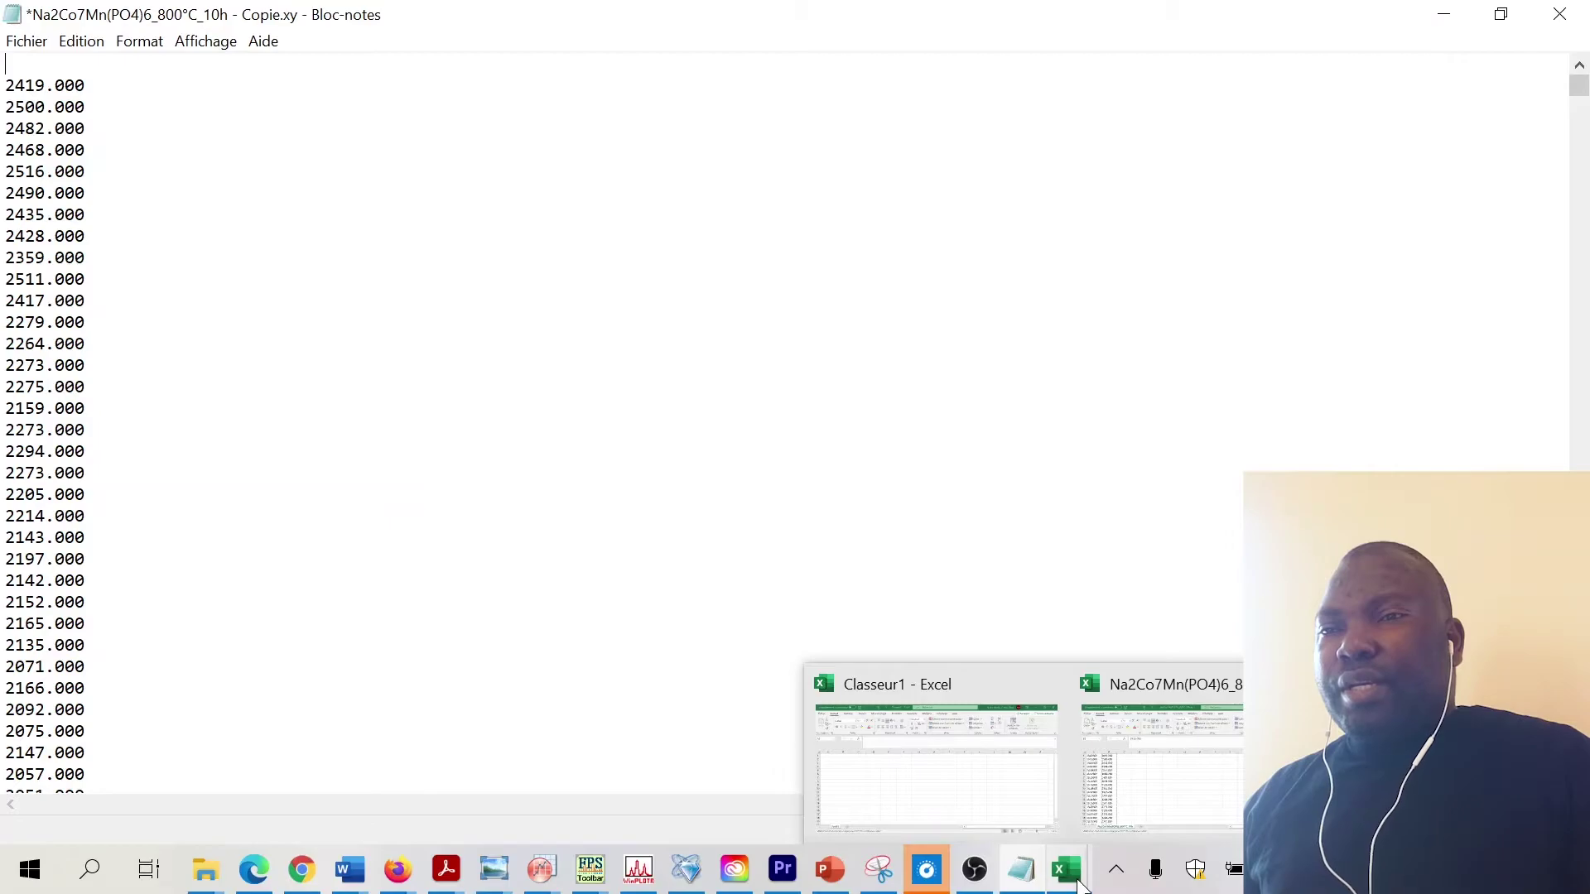
{"action": "left_click", "coordinate": [1121, 803]}
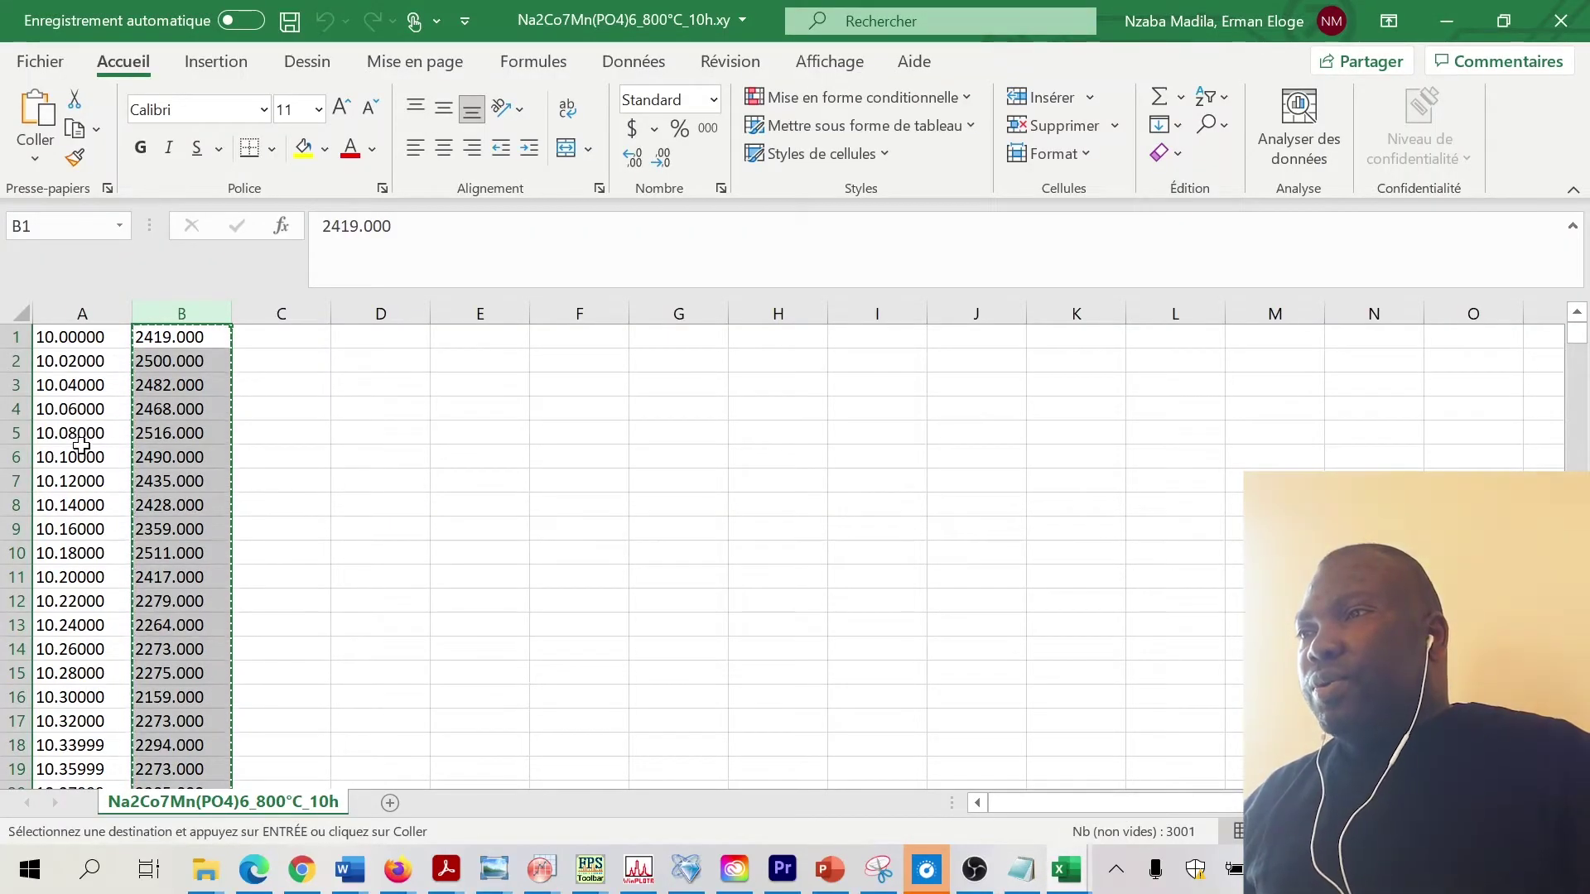
{"action": "left_click", "coordinate": [52, 341]}
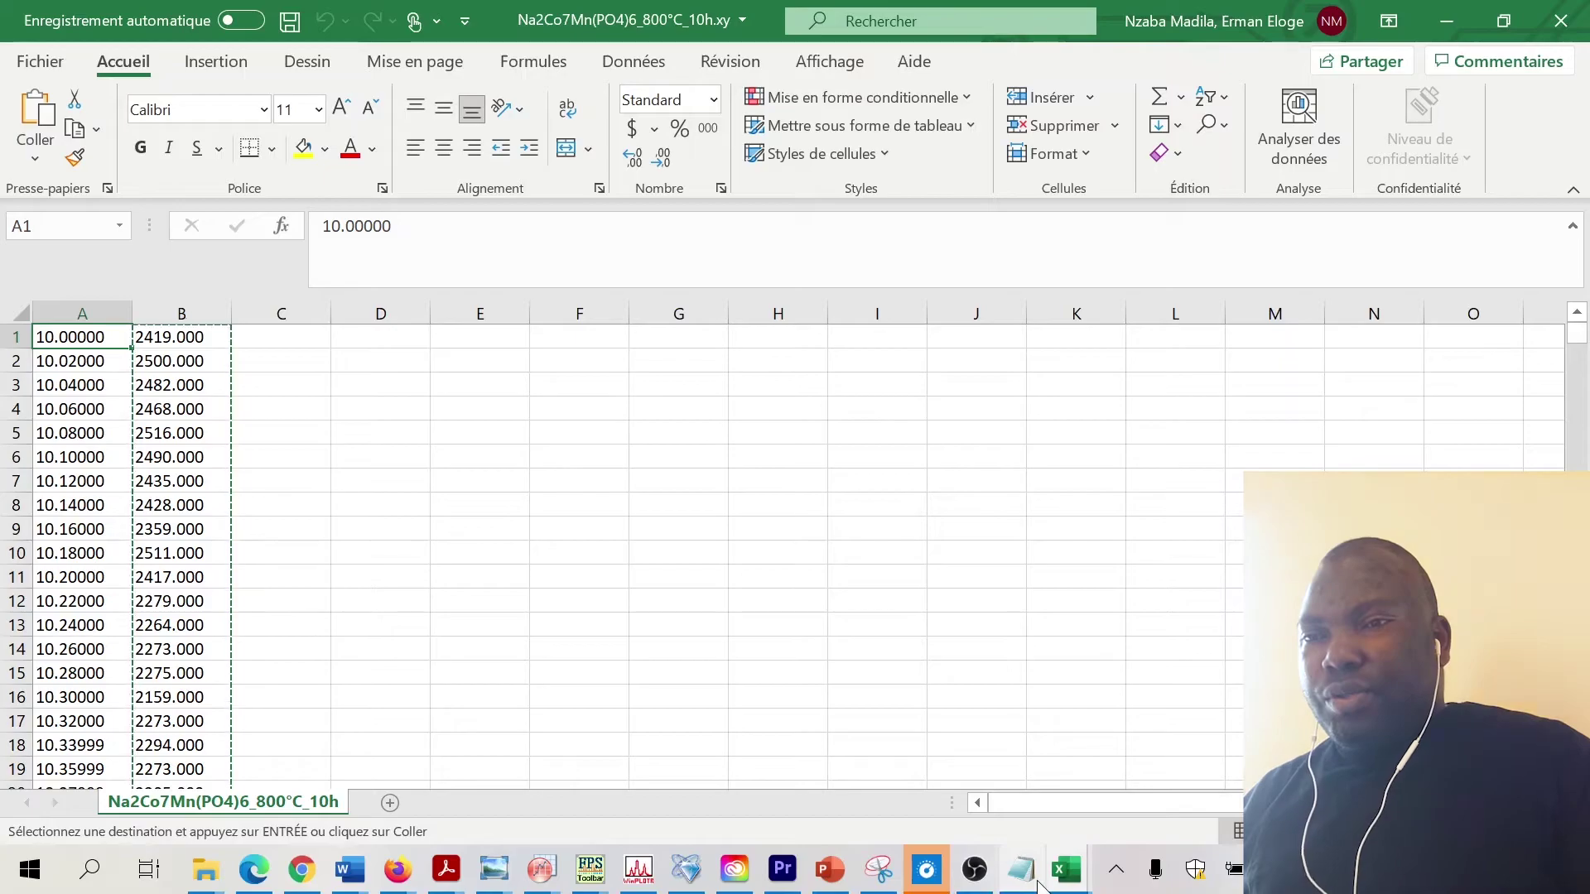
{"action": "mouse_move", "coordinate": [1021, 884]}
{"action": "left_click", "coordinate": [1001, 760]}
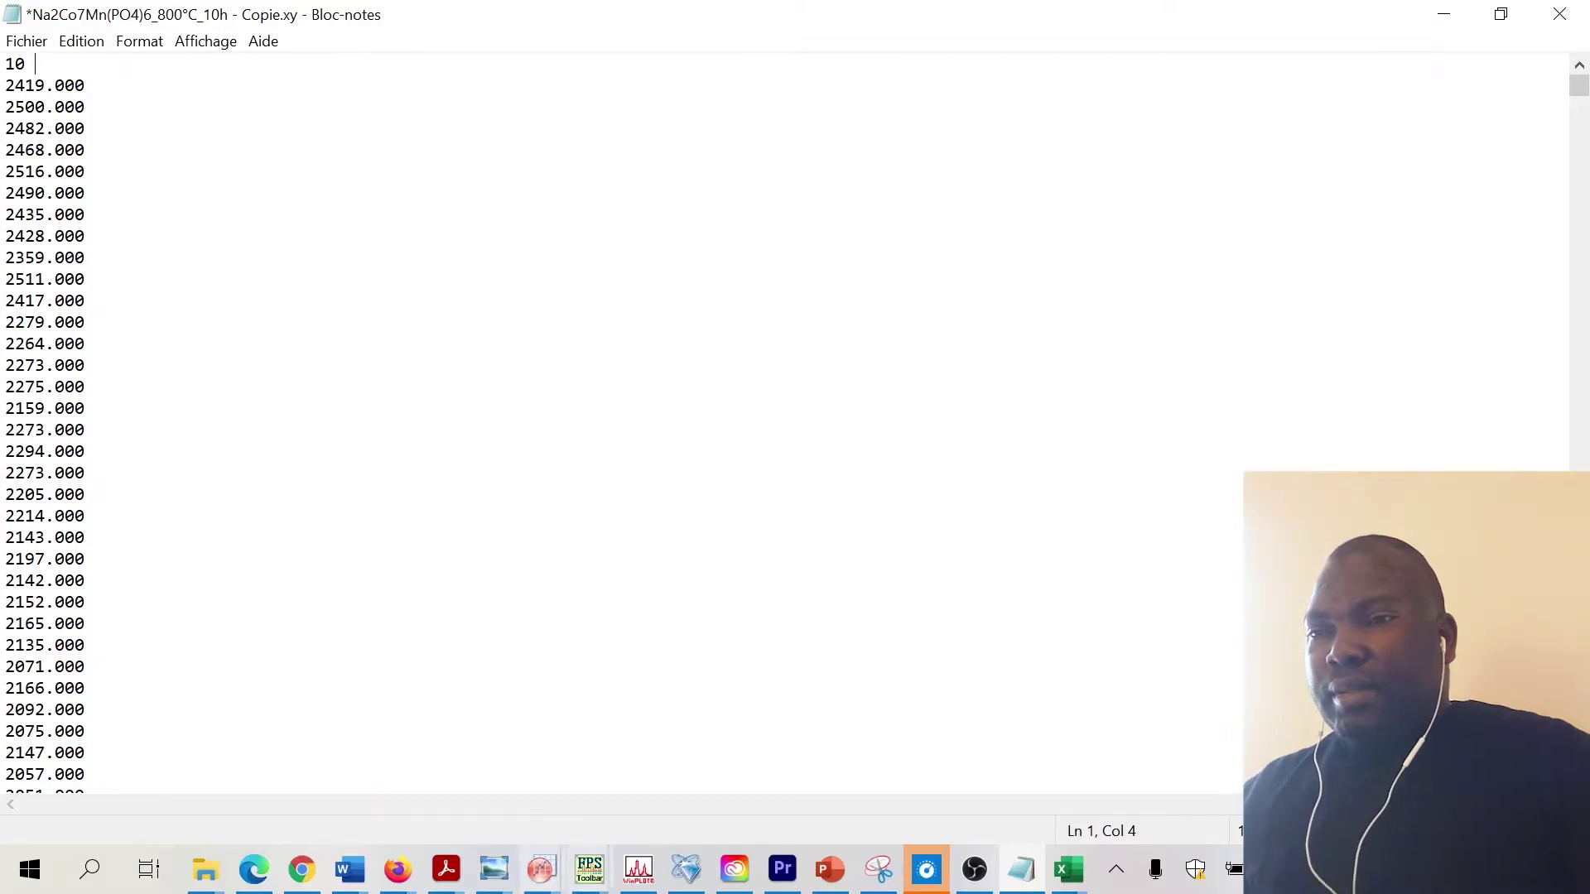
Switch to the Excel sheet and examine the increment between consecutive angles in column A.
{"action": "mouse_move", "coordinate": [1063, 880]}
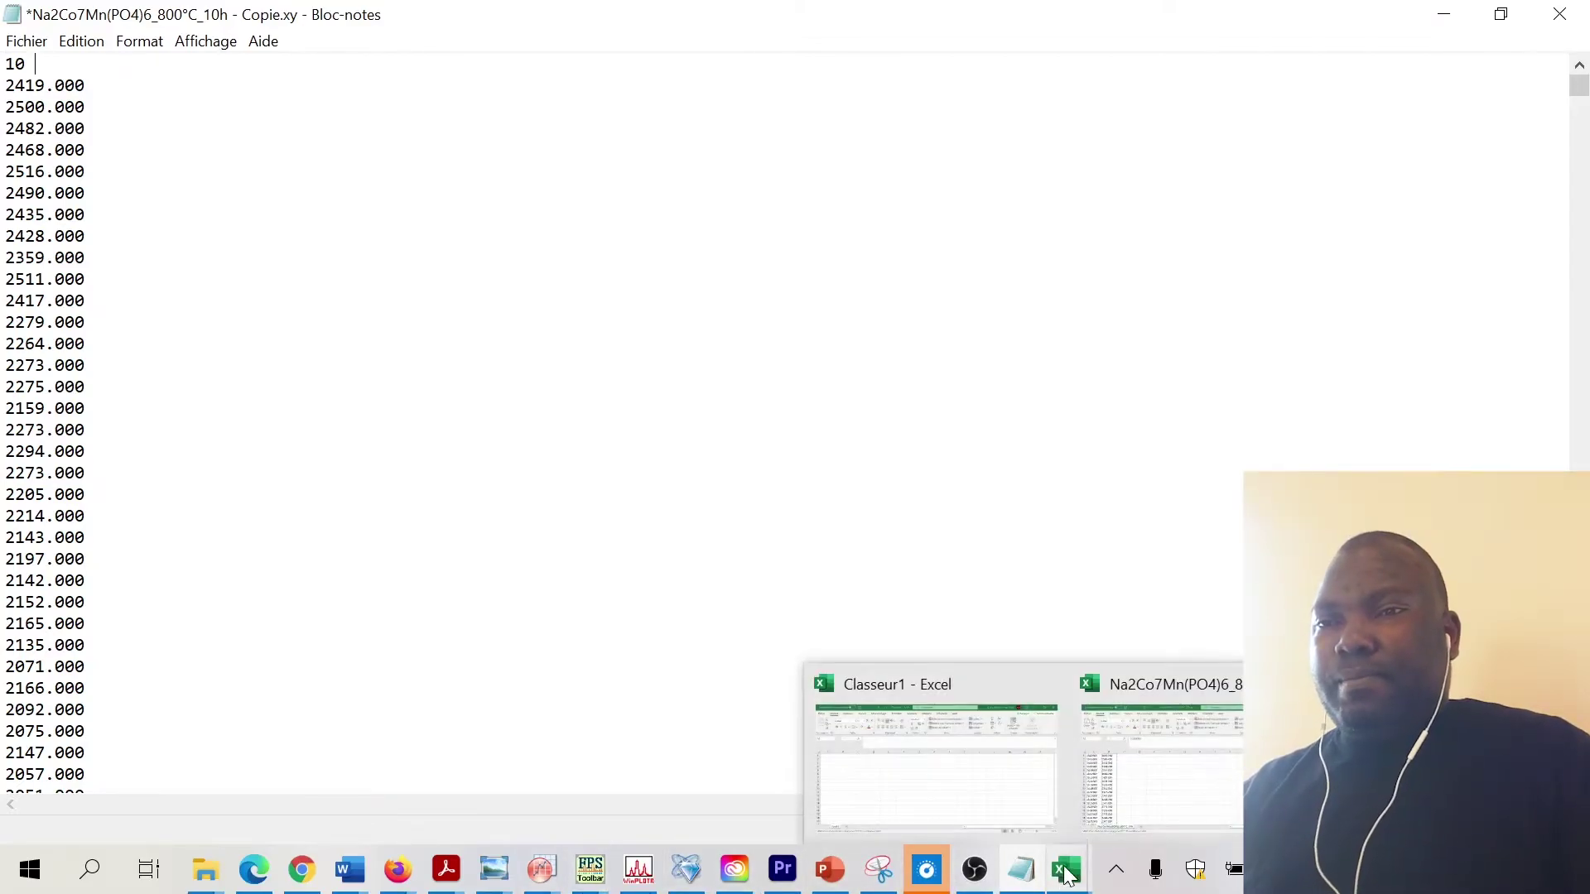
{"action": "left_click", "coordinate": [1102, 807]}
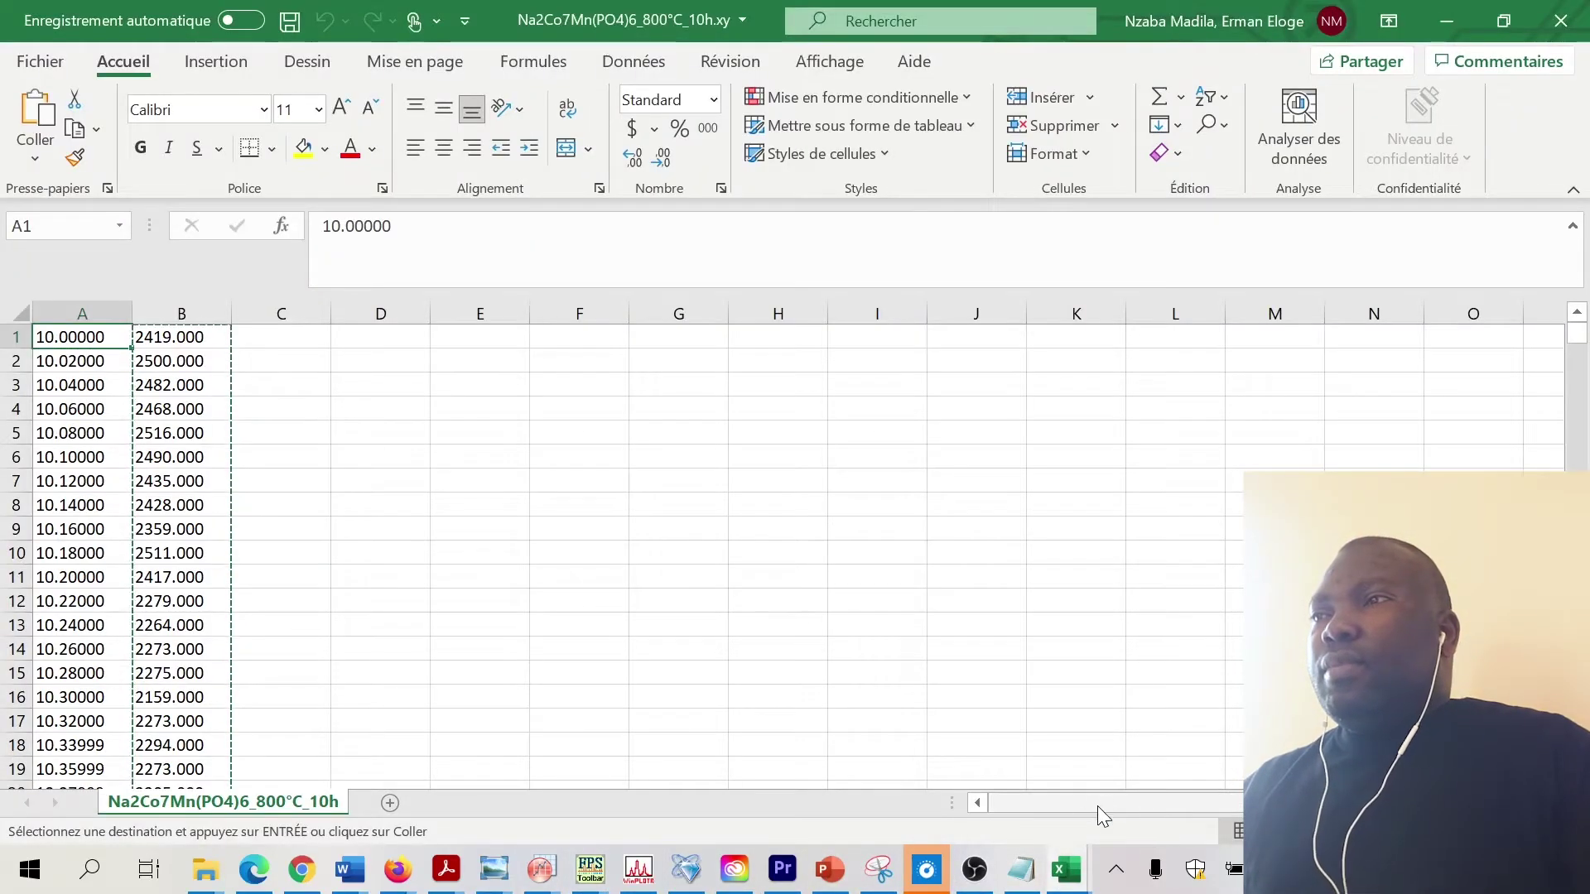
{"action": "left_click", "coordinate": [63, 364]}
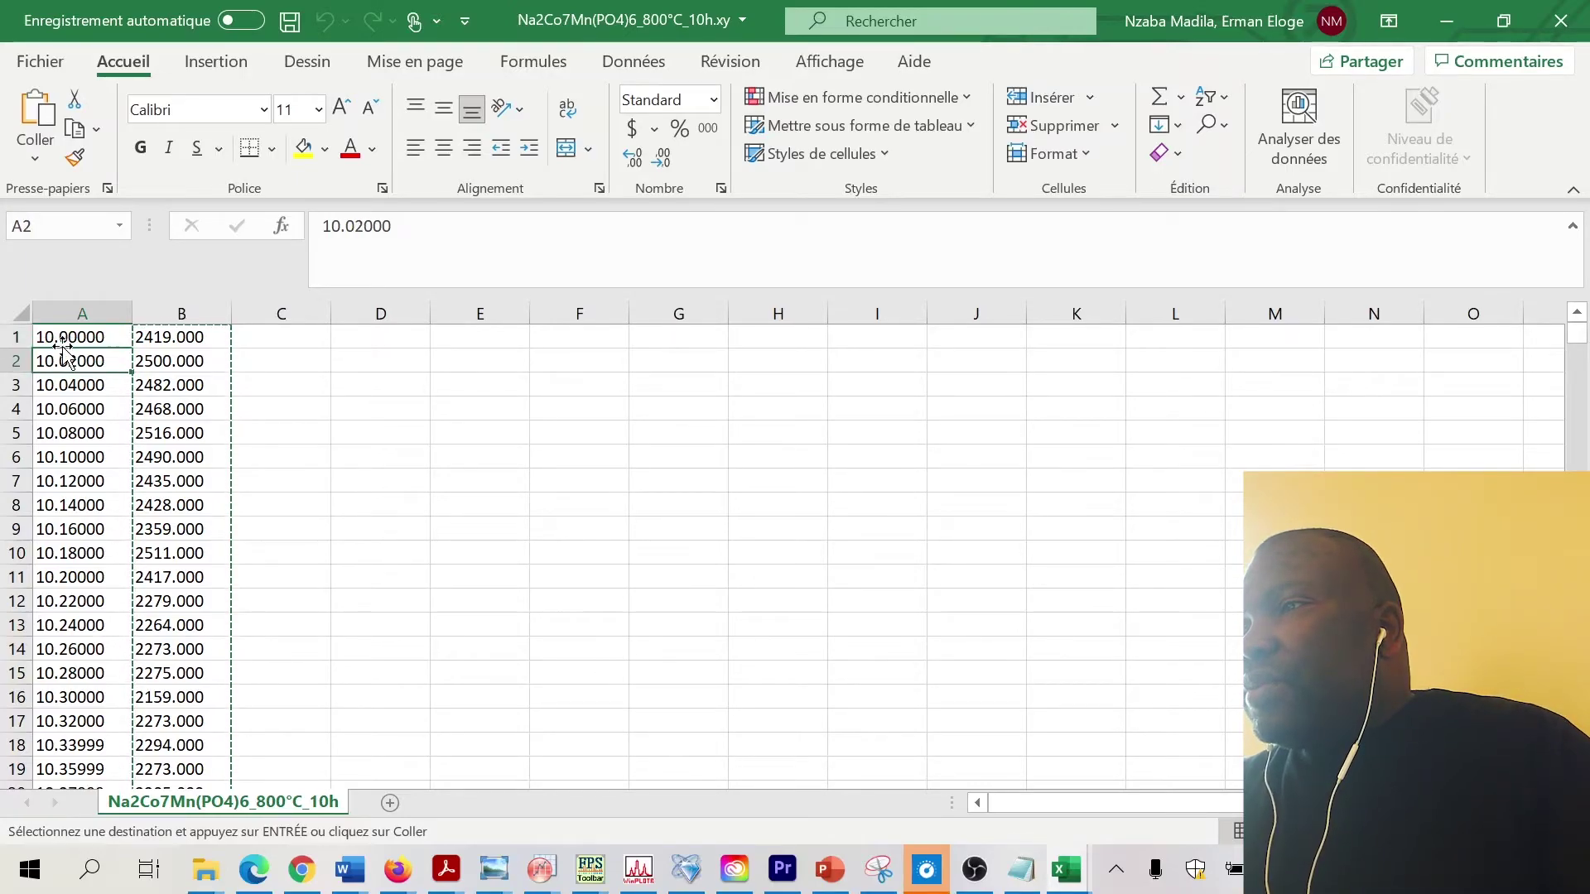
{"action": "left_click", "coordinate": [62, 338]}
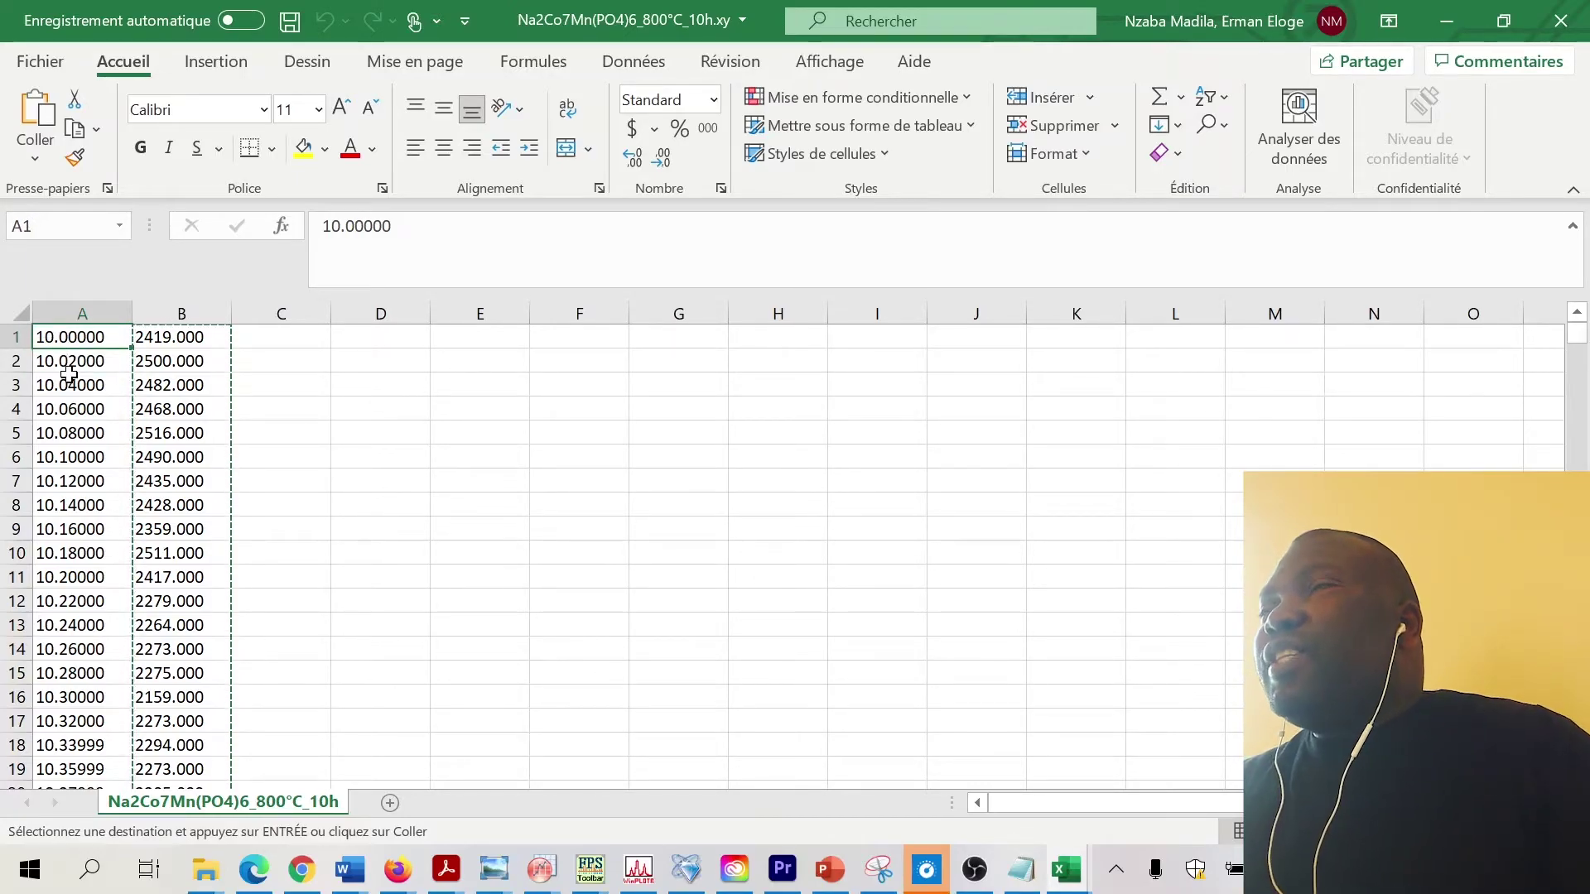
{"action": "left_click", "coordinate": [68, 364]}
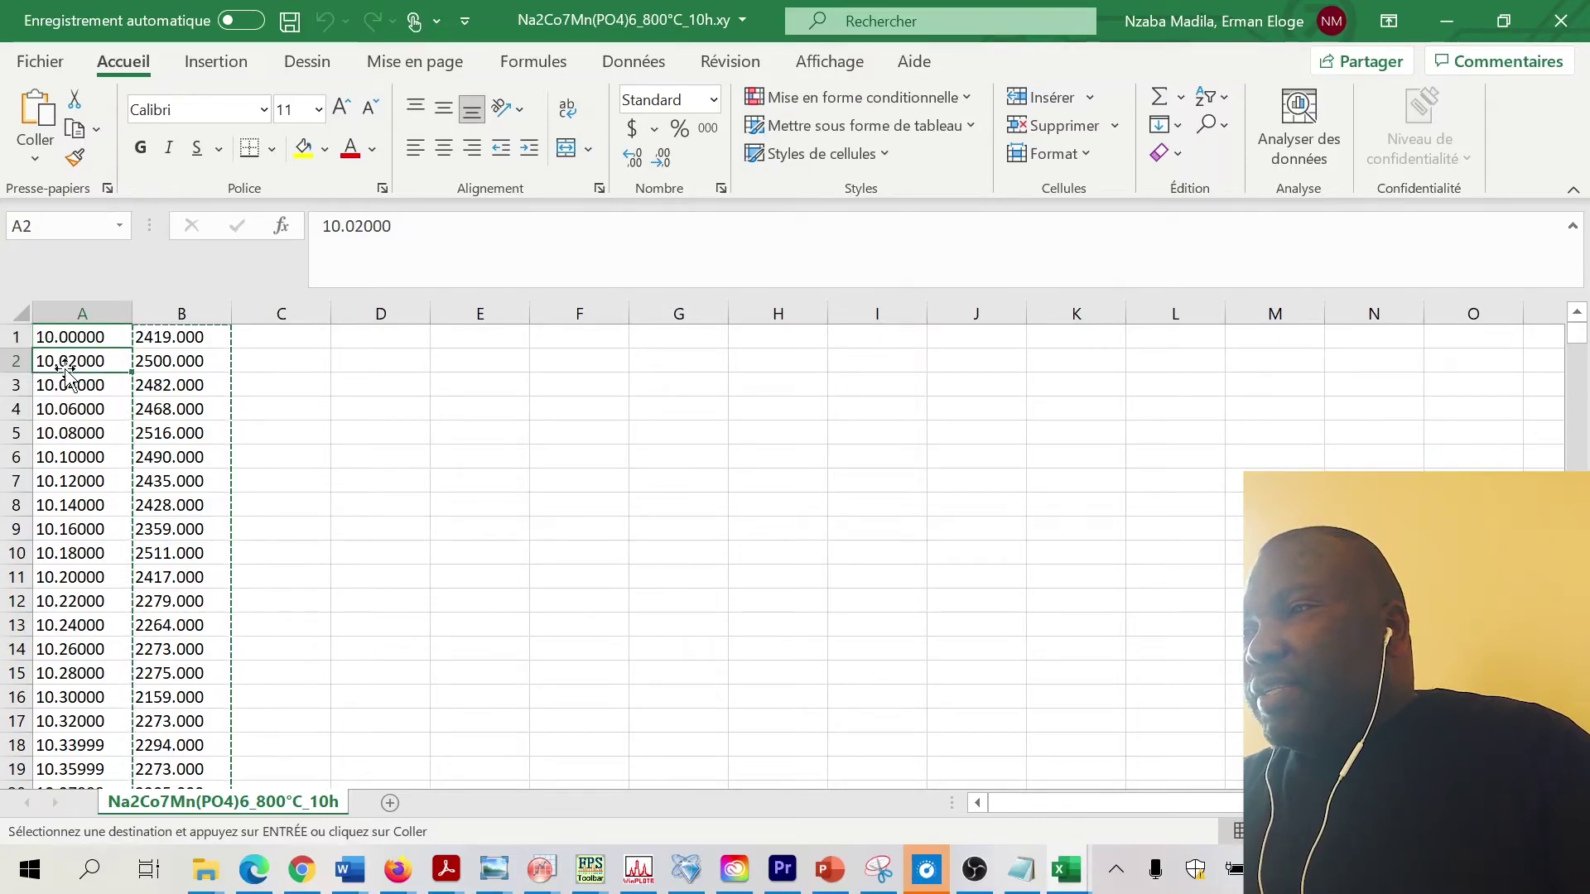
{"action": "left_click", "coordinate": [69, 387]}
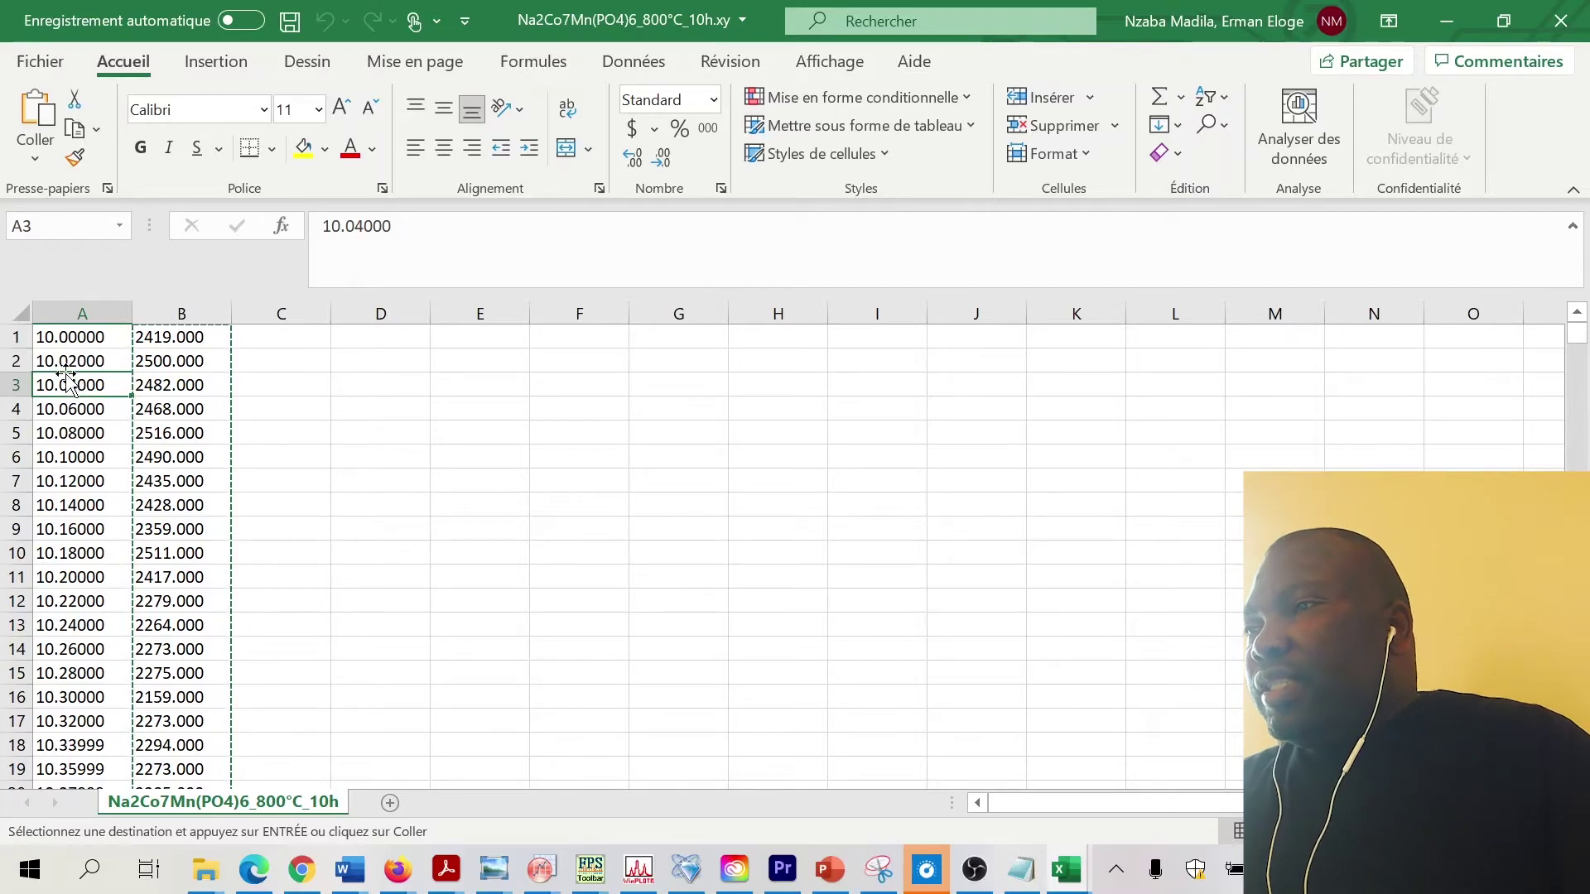
{"action": "left_click", "coordinate": [66, 362]}
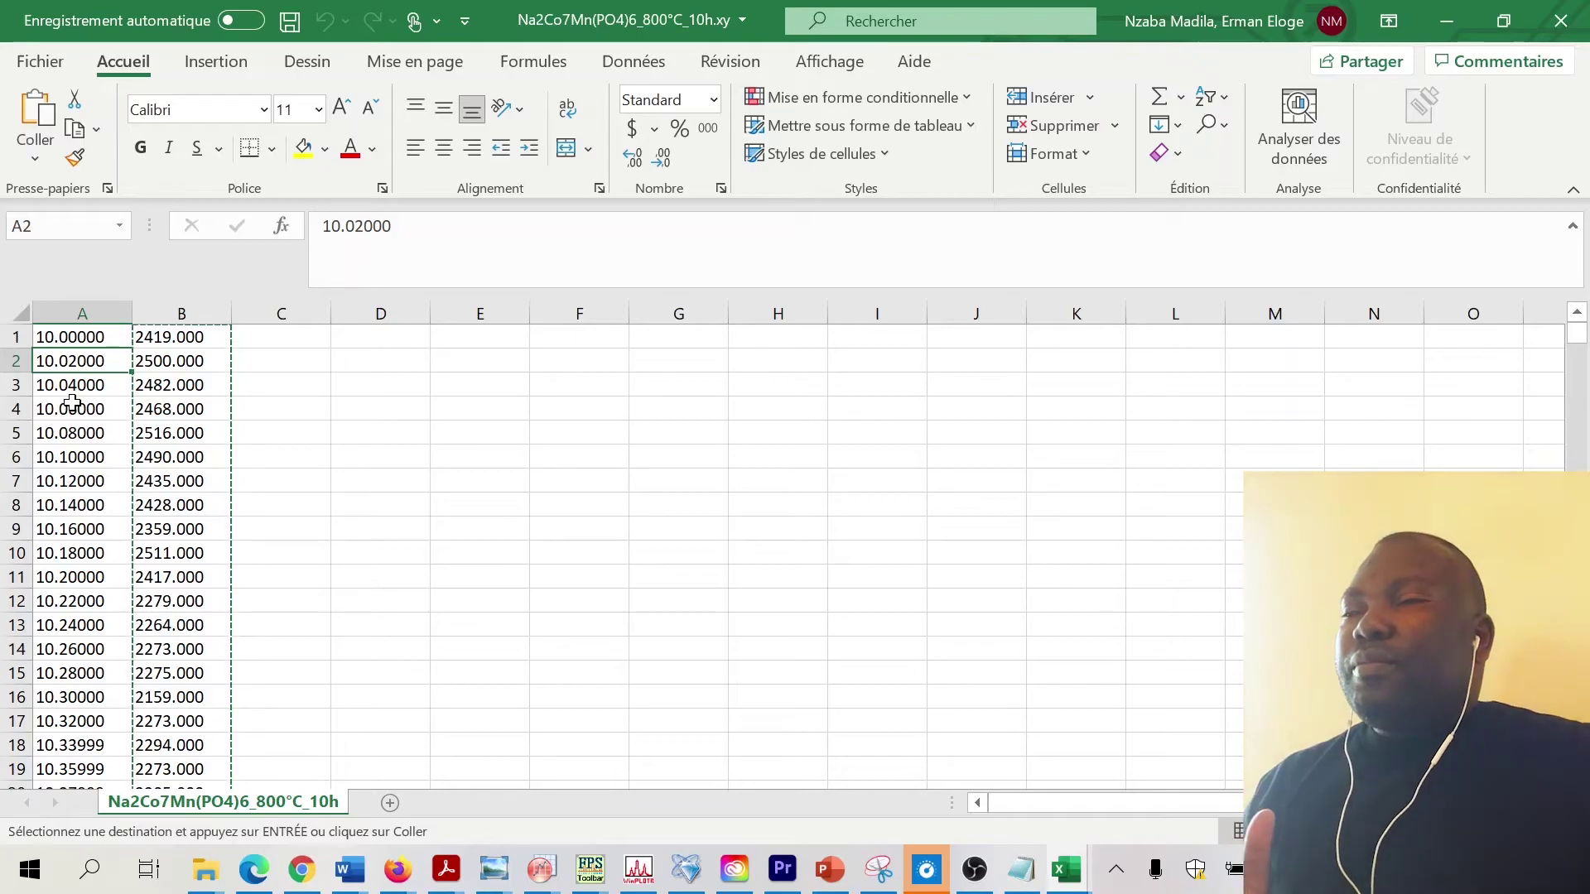
{"action": "left_click", "coordinate": [53, 456]}
{"action": "left_click", "coordinate": [55, 482]}
{"action": "left_click", "coordinate": [56, 527]}
{"action": "left_click", "coordinate": [63, 554]}
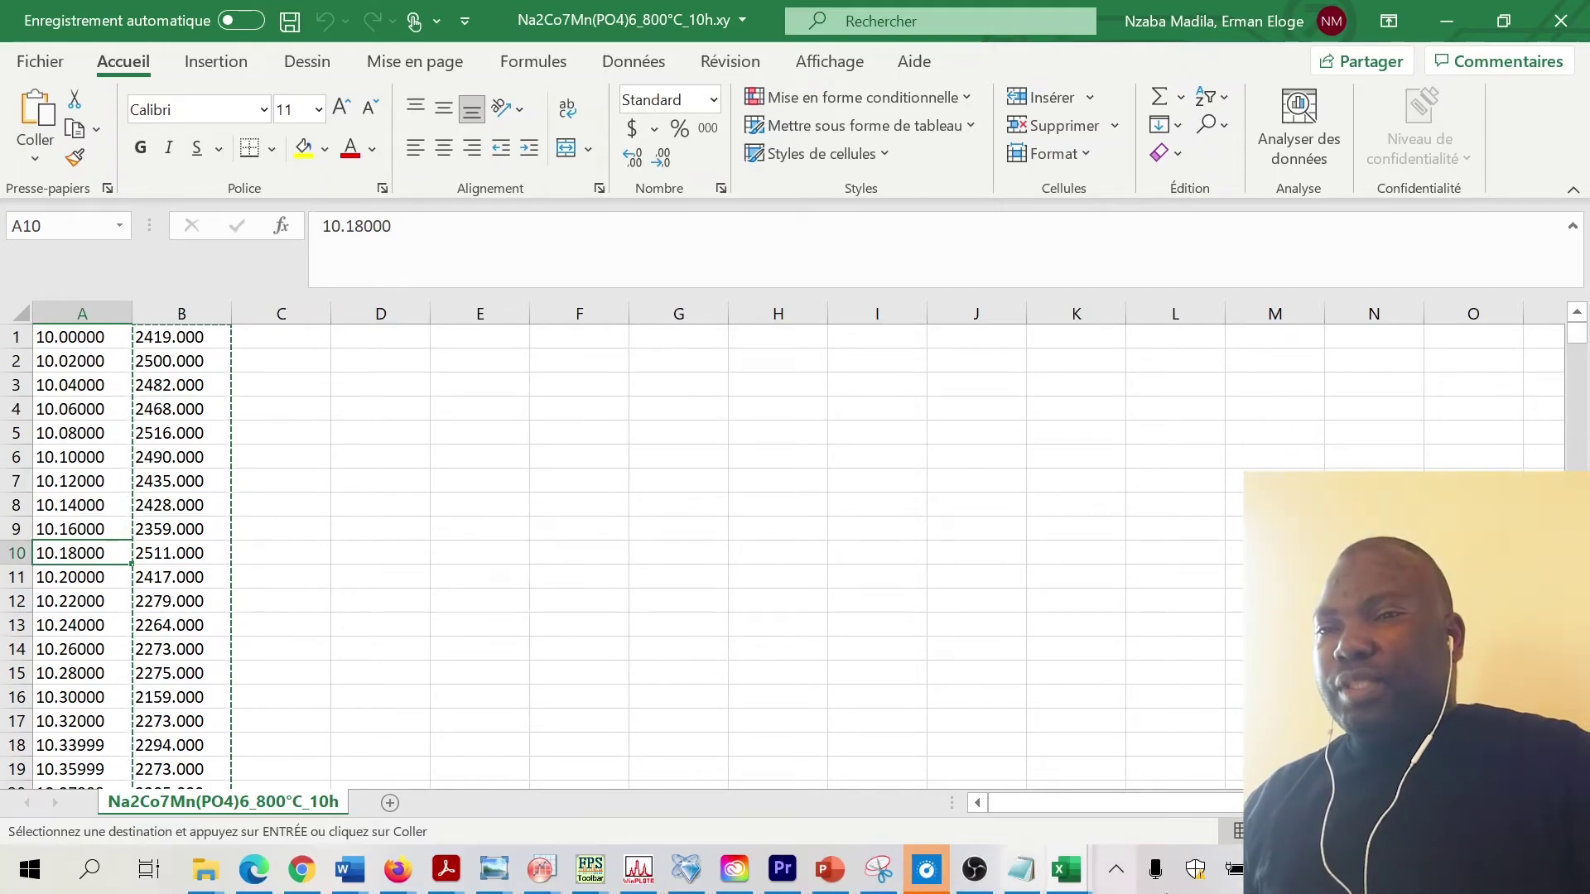
Return to the Notepad copy and add the angle step 0.02 after the 10 on the first line.
{"action": "mouse_move", "coordinate": [1037, 879]}
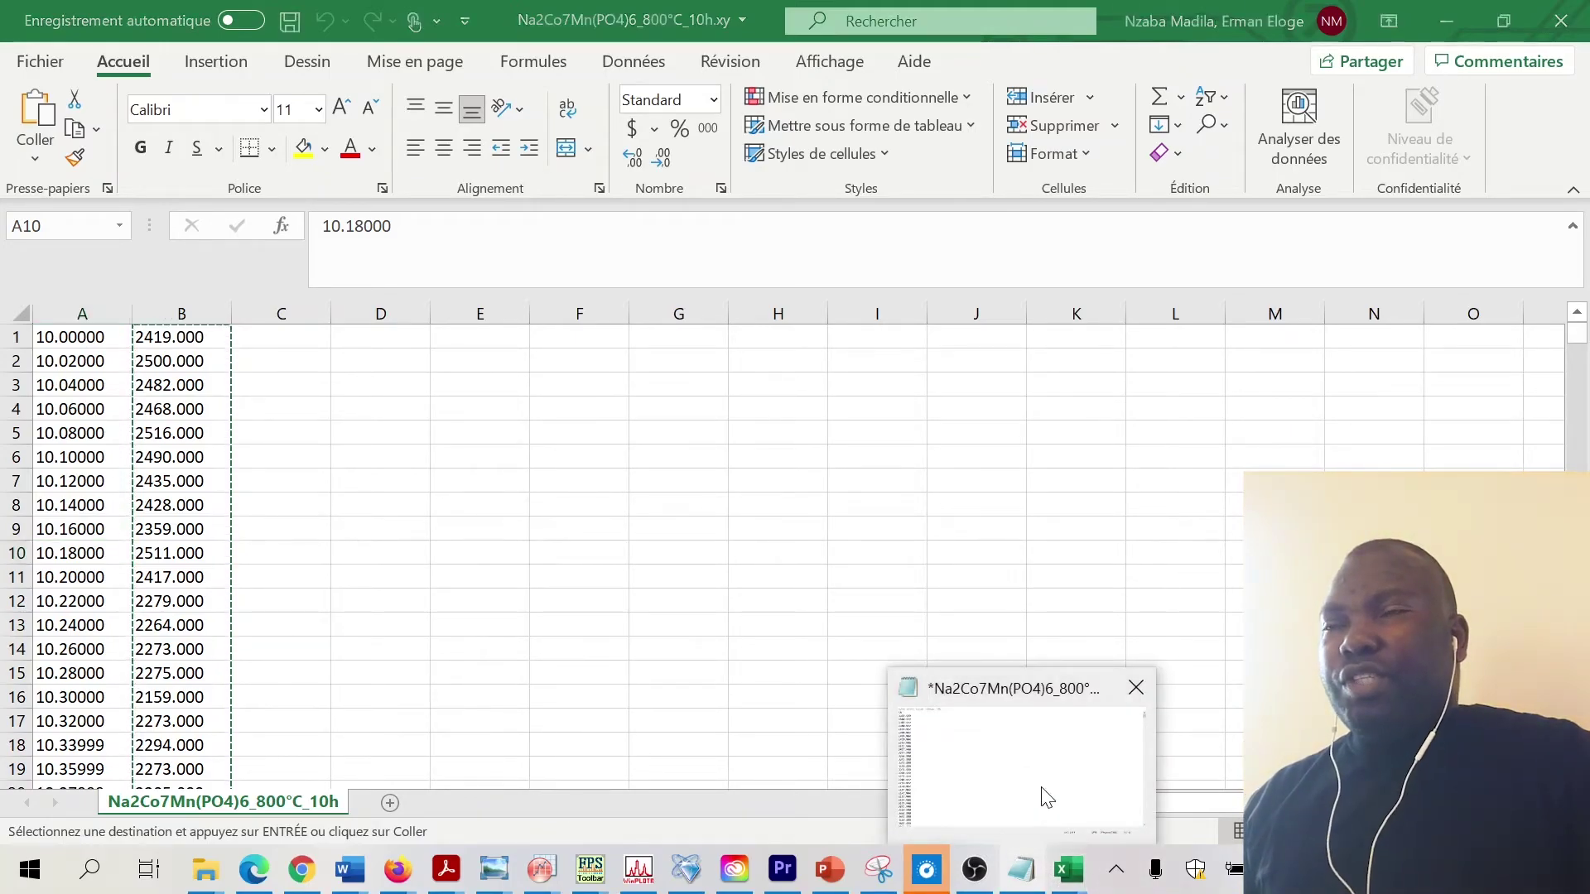
{"action": "left_click", "coordinate": [1043, 795]}
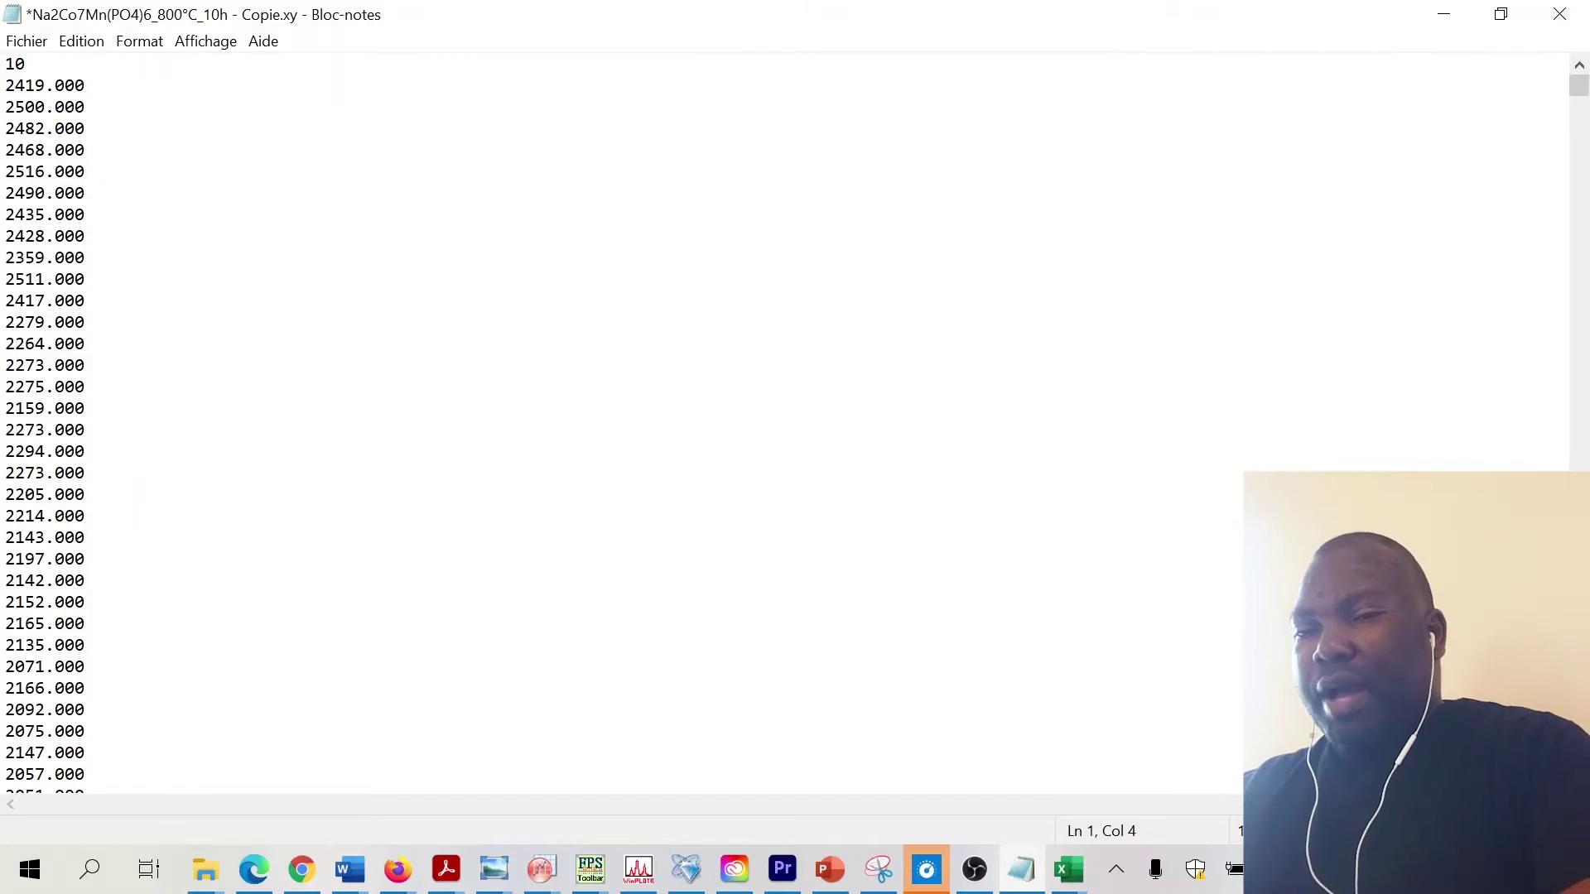
{"action": "type", "text": "0."}
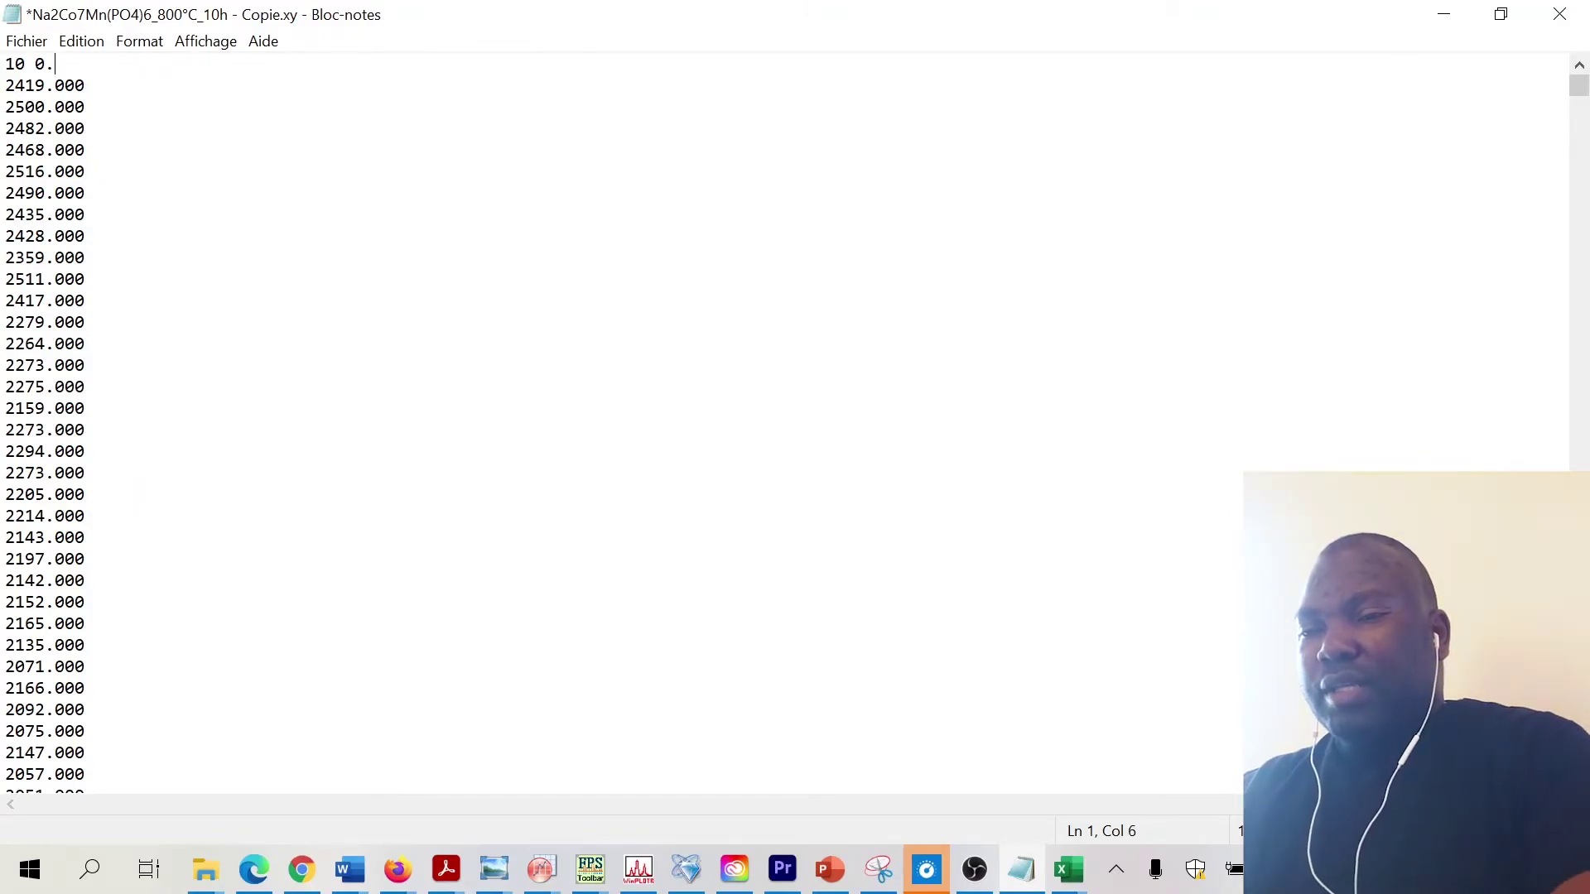
{"action": "type", "text": "02"}
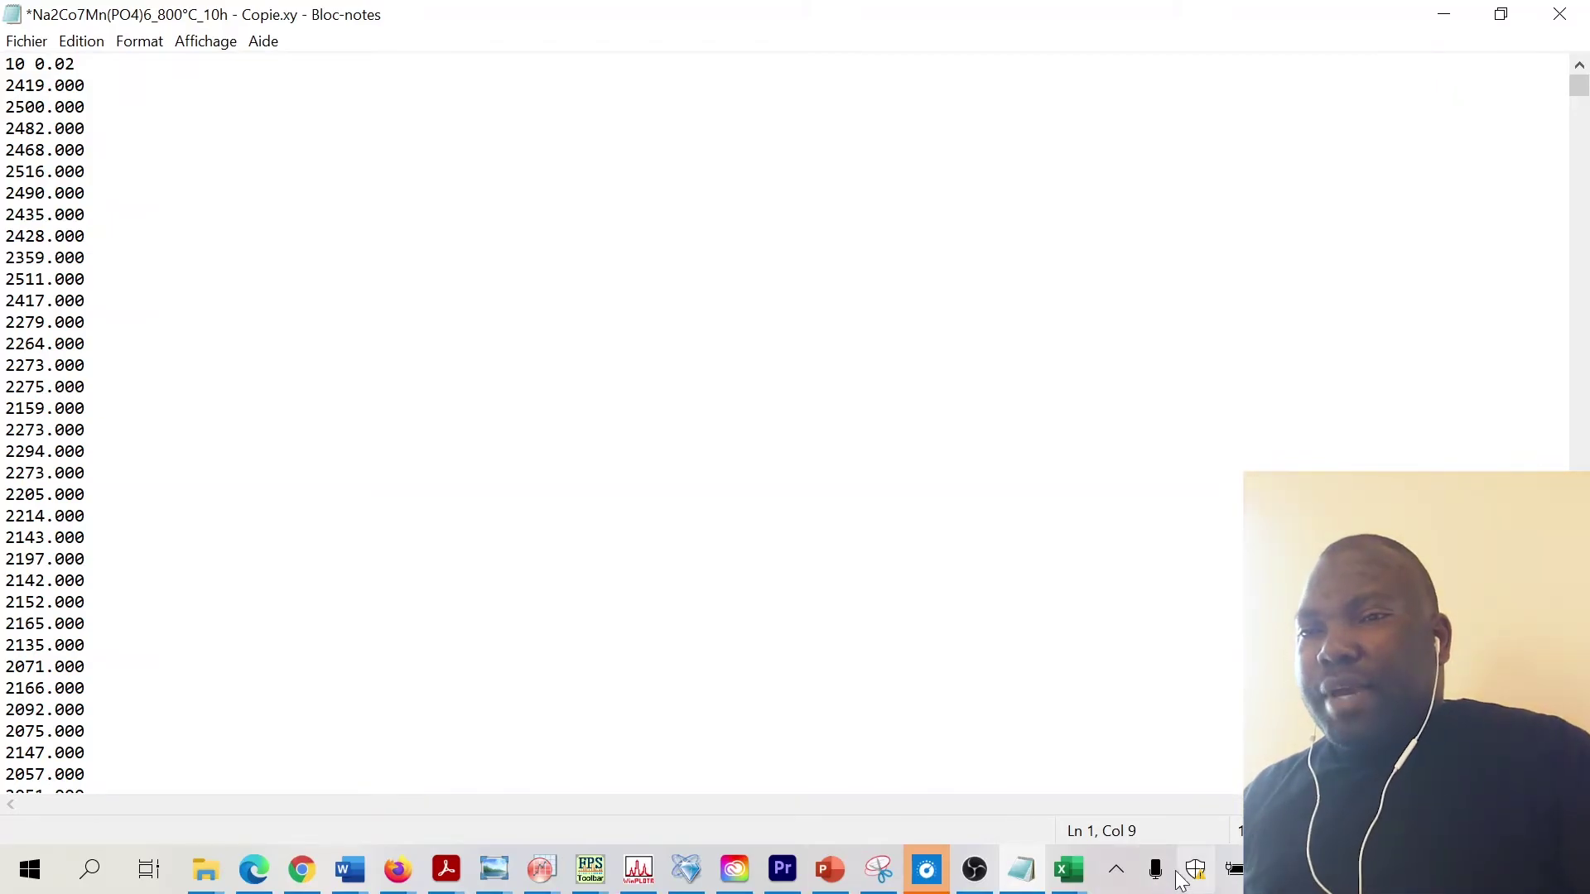
Switch to the Excel sheet and look up the last angle in column A, at row 3001.
{"action": "mouse_move", "coordinate": [1081, 875]}
{"action": "left_click", "coordinate": [1120, 807]}
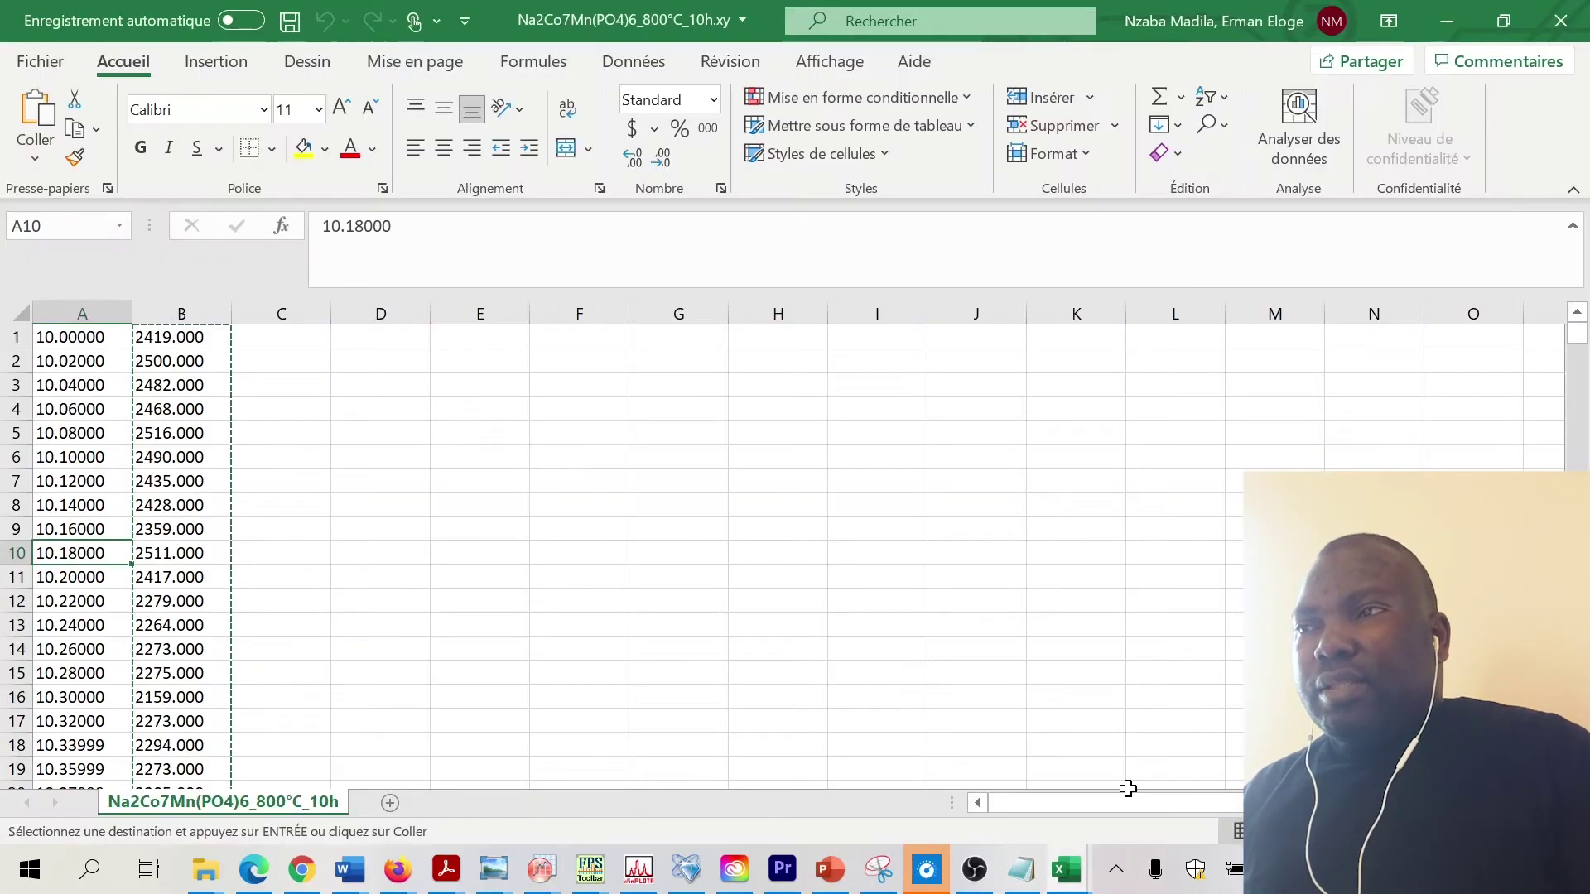
{"action": "left_click_drag", "start_coordinate": [1577, 338], "coordinate": [1577, 747]}
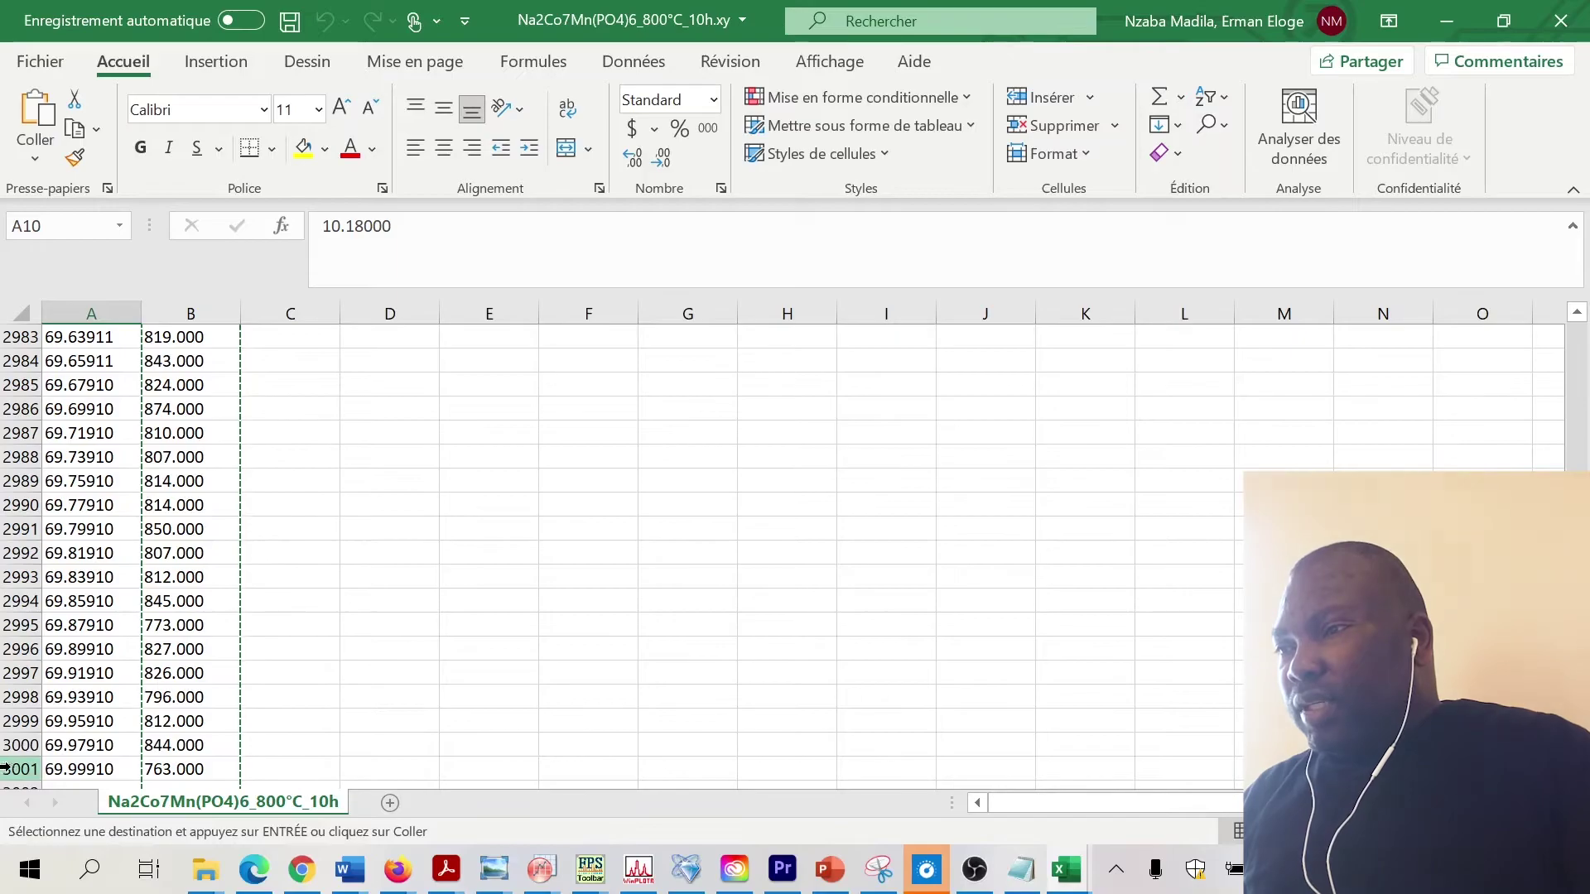
{"action": "left_click", "coordinate": [92, 771]}
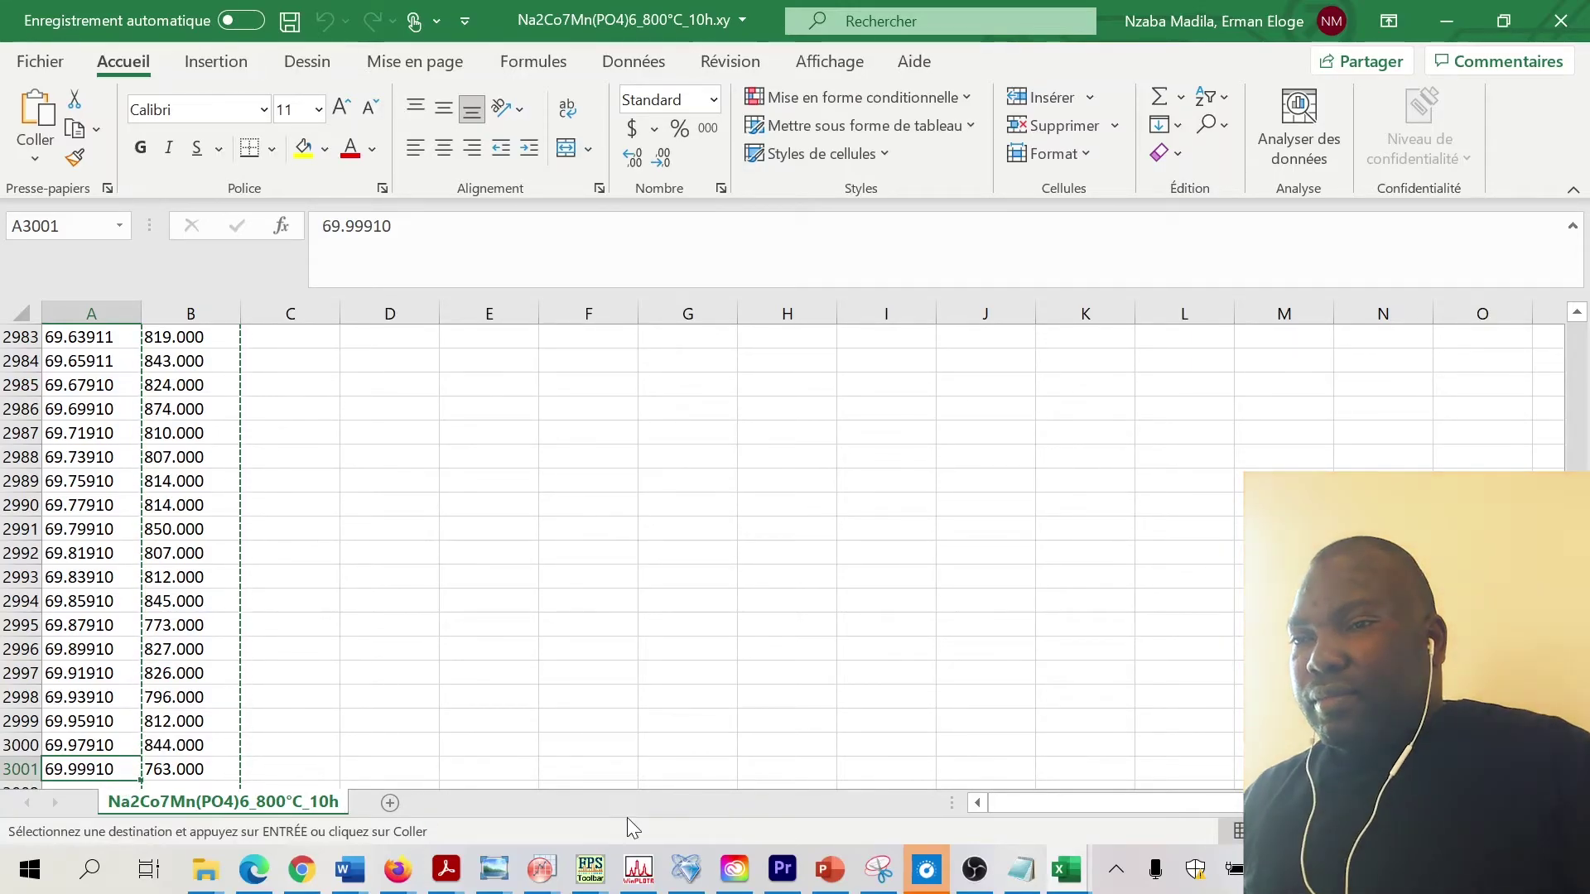
Return to the Notepad copy and add the end angle 69.9991 after 0.02 on the first line.
{"action": "left_click", "coordinate": [1030, 887]}
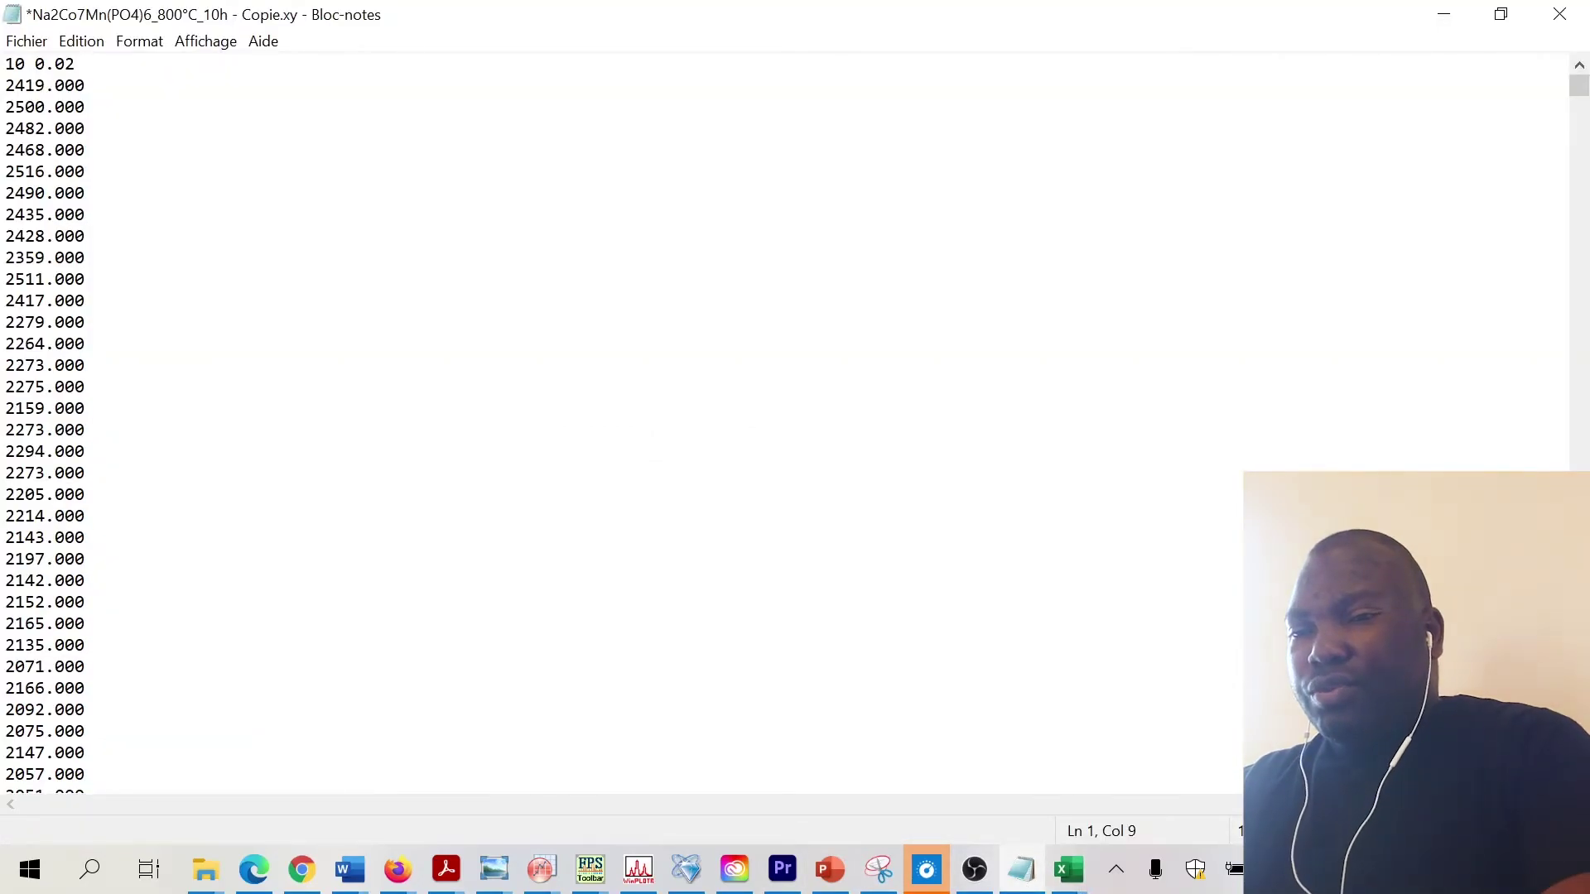
{"action": "type", "text": "69.99"}
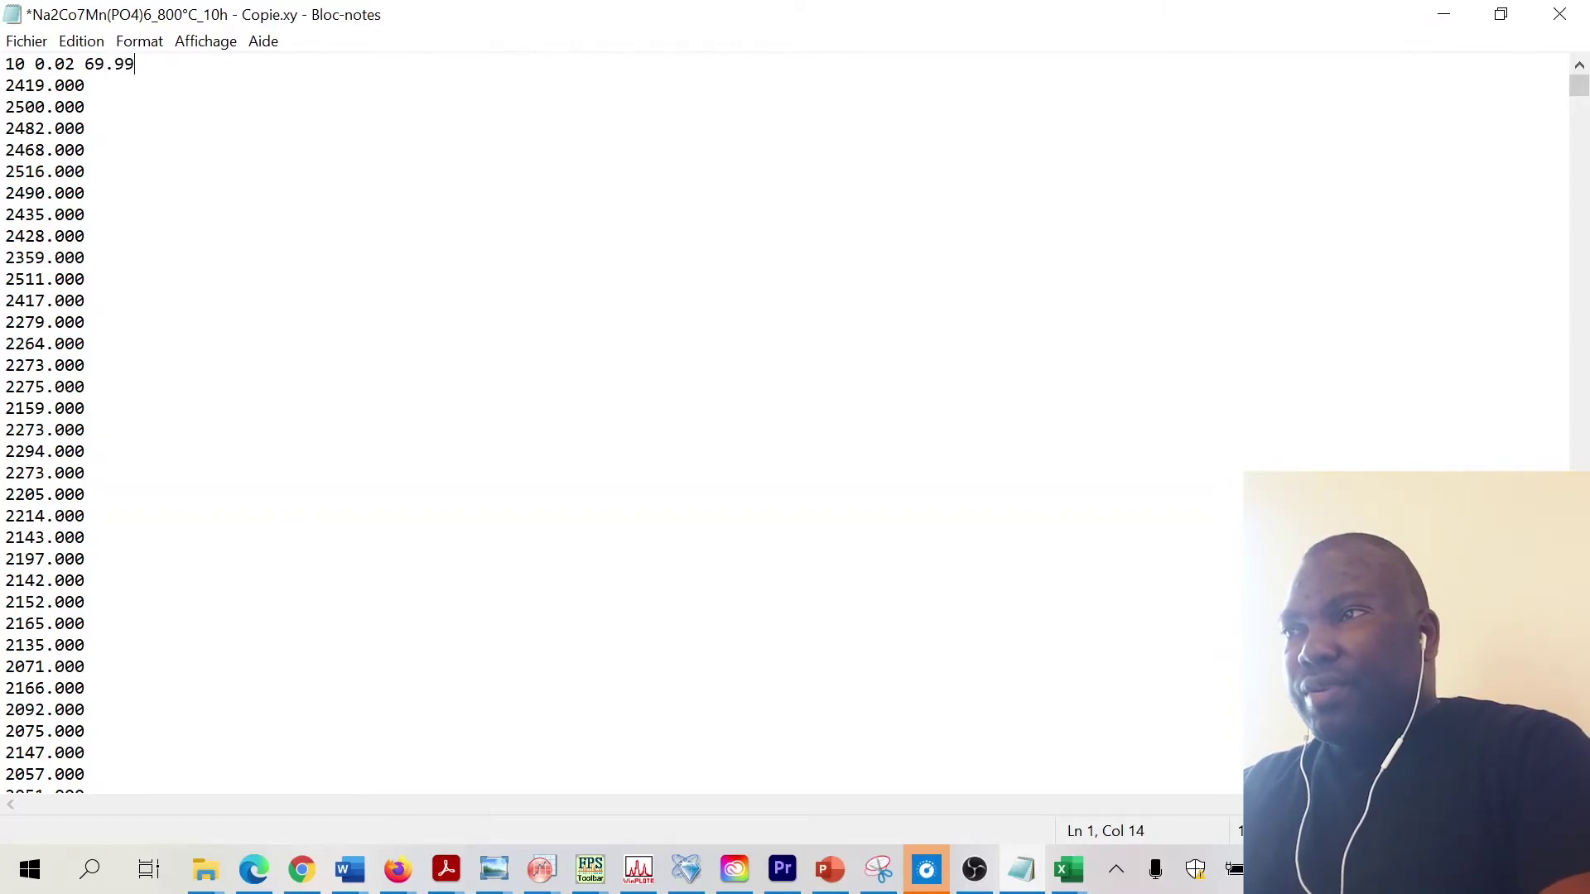
{"action": "type", "text": "91"}
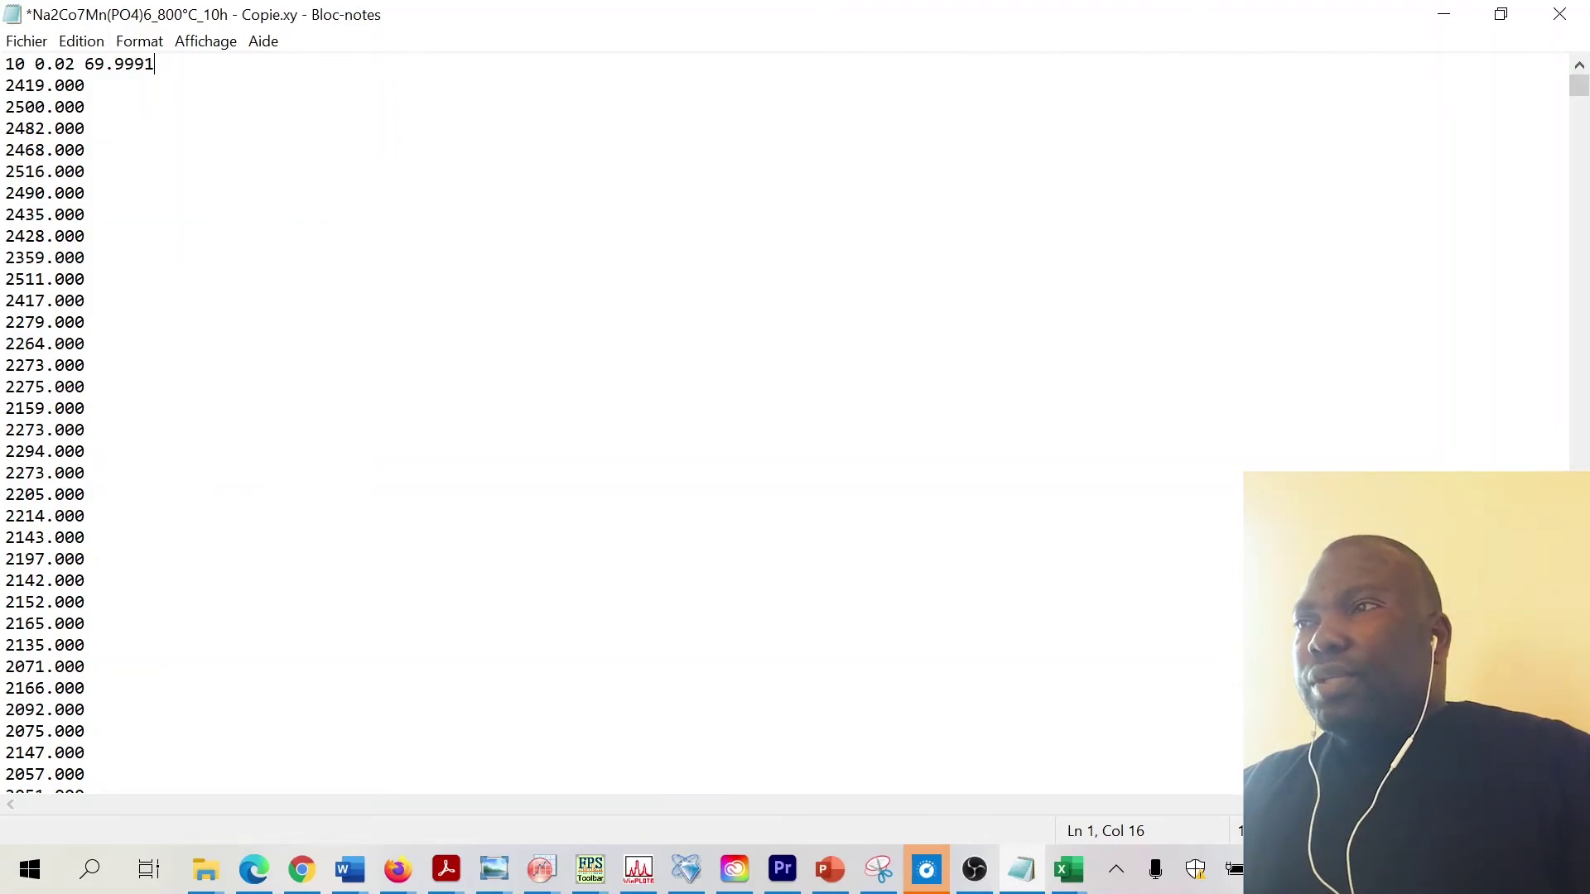
Save the edited copy under the new name Na2Co7Mn(PO4)6_800°C_10h.dat in the Na2Co7Mn(PO4)6 folder on the desktop.
{"action": "left_click", "coordinate": [27, 41]}
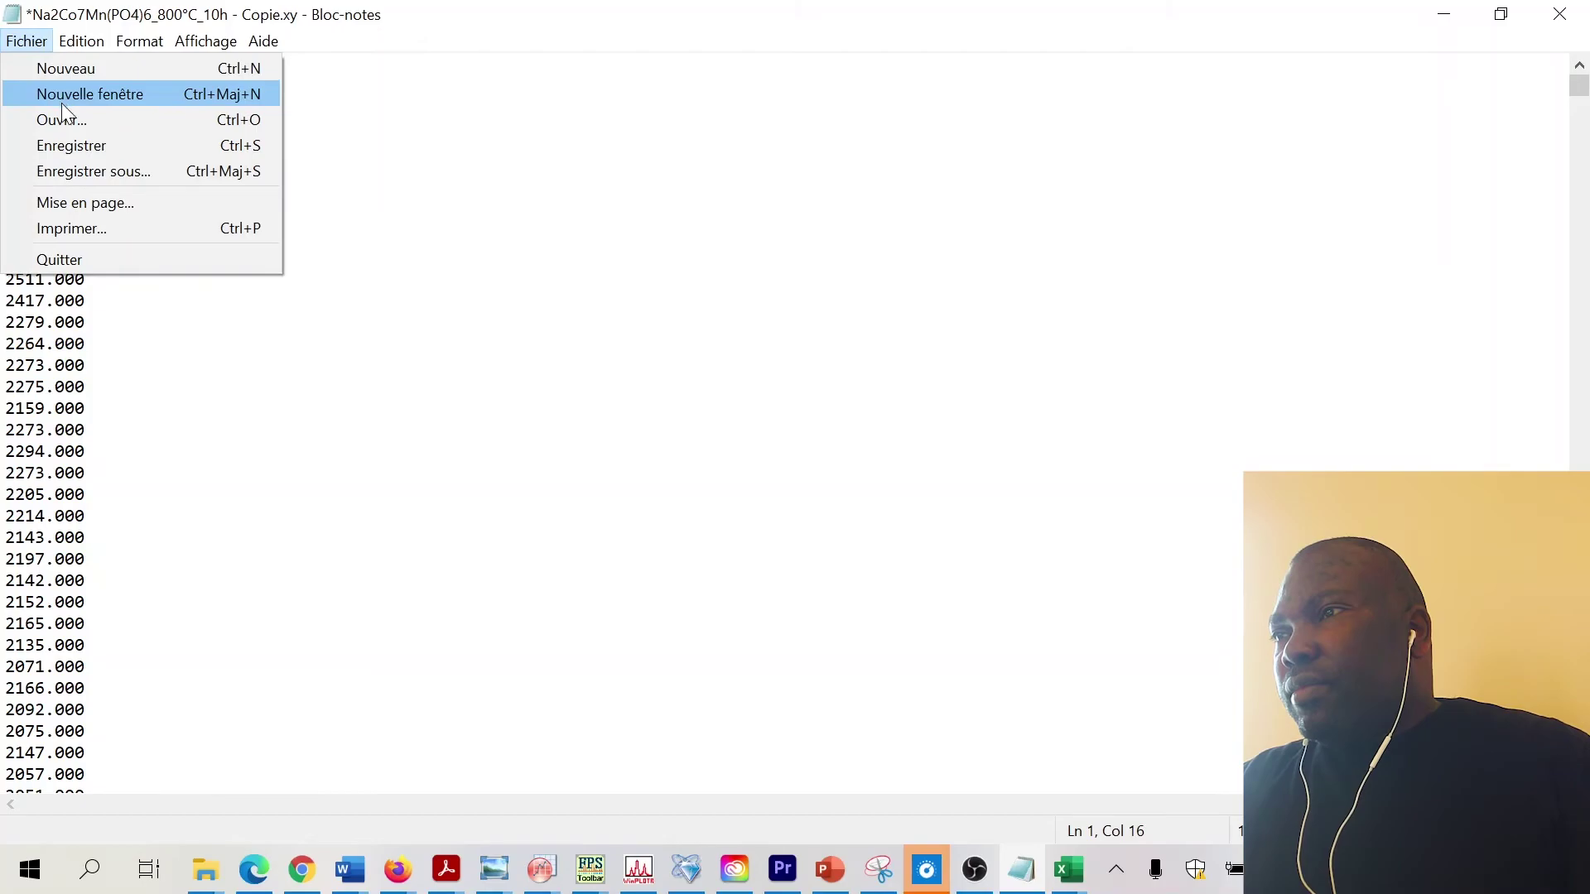
{"action": "left_click", "coordinate": [88, 169]}
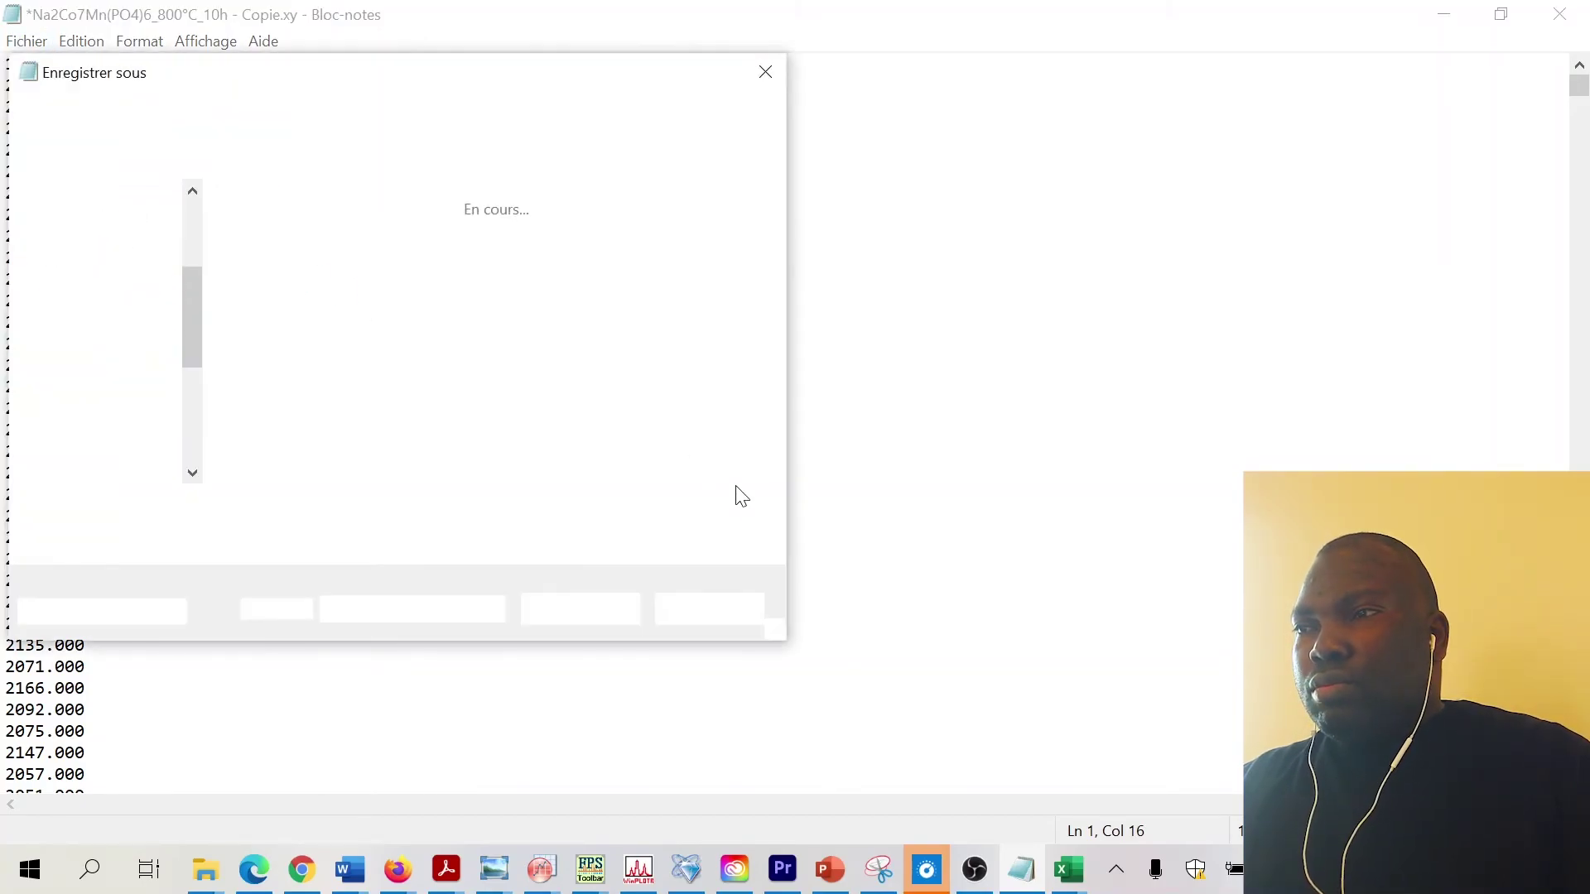
{"action": "left_click", "coordinate": [439, 512]}
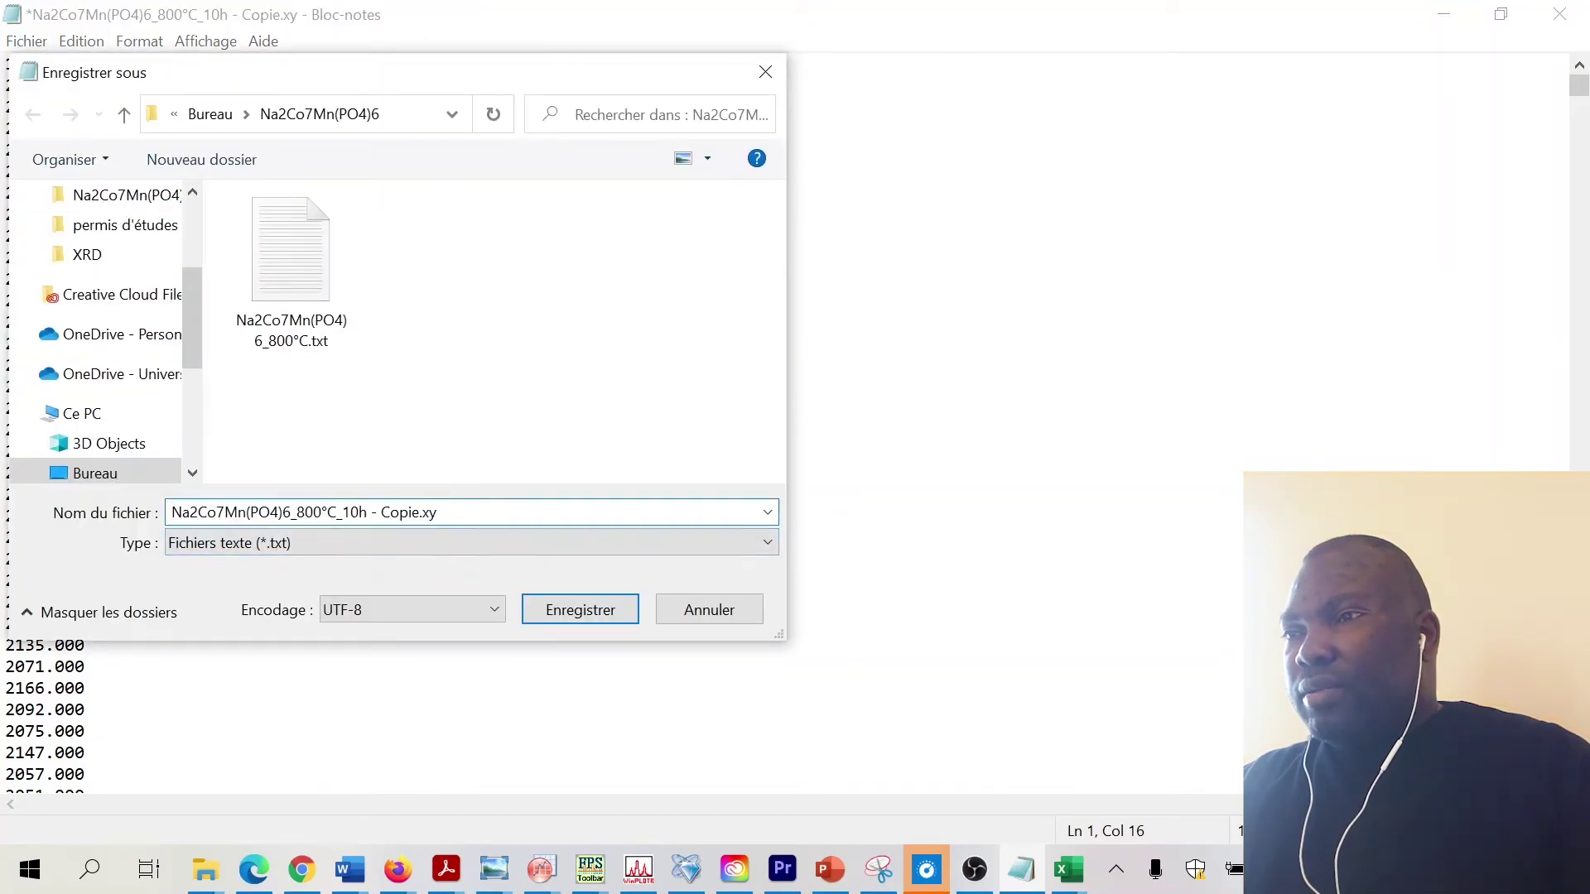
{"action": "key", "text": "BackSpace"}
{"action": "key", "text": "BackSpace"}
{"action": "key", "text": "BackSpace"}
{"action": "key", "text": "BackSpace"}
{"action": "key", "text": "BackSpace"}
{"action": "key", "text": "BackSpace"}
{"action": "key", "text": "BackSpace"}
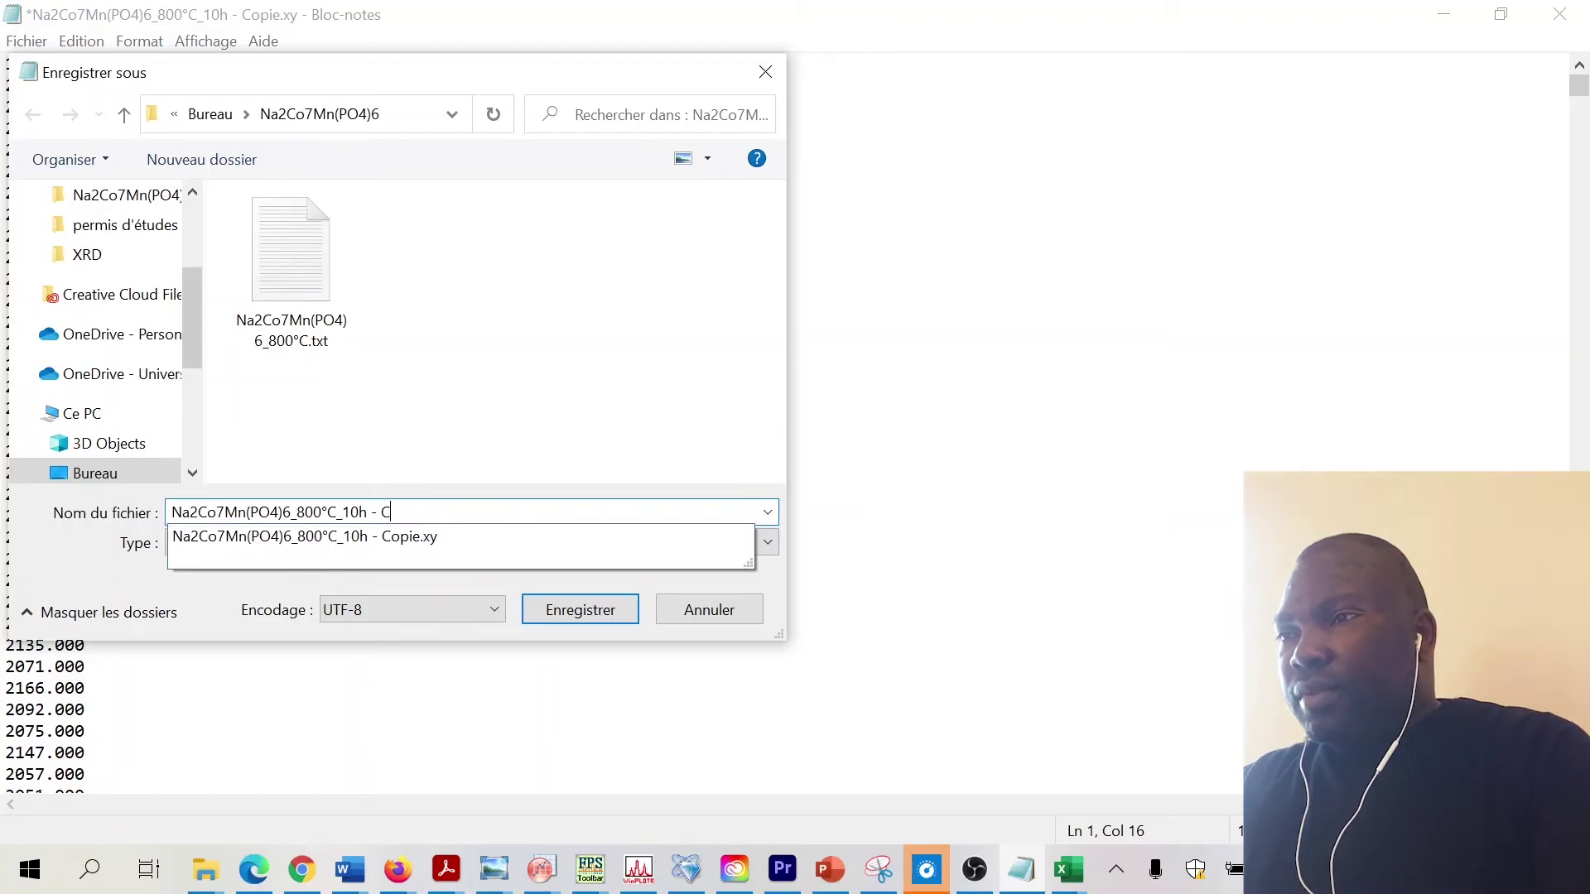
{"action": "key", "text": "BackSpace"}
{"action": "key", "text": "BackSpace"}
{"action": "key", "text": "BackSpace"}
{"action": "key", "text": "BackSpace"}
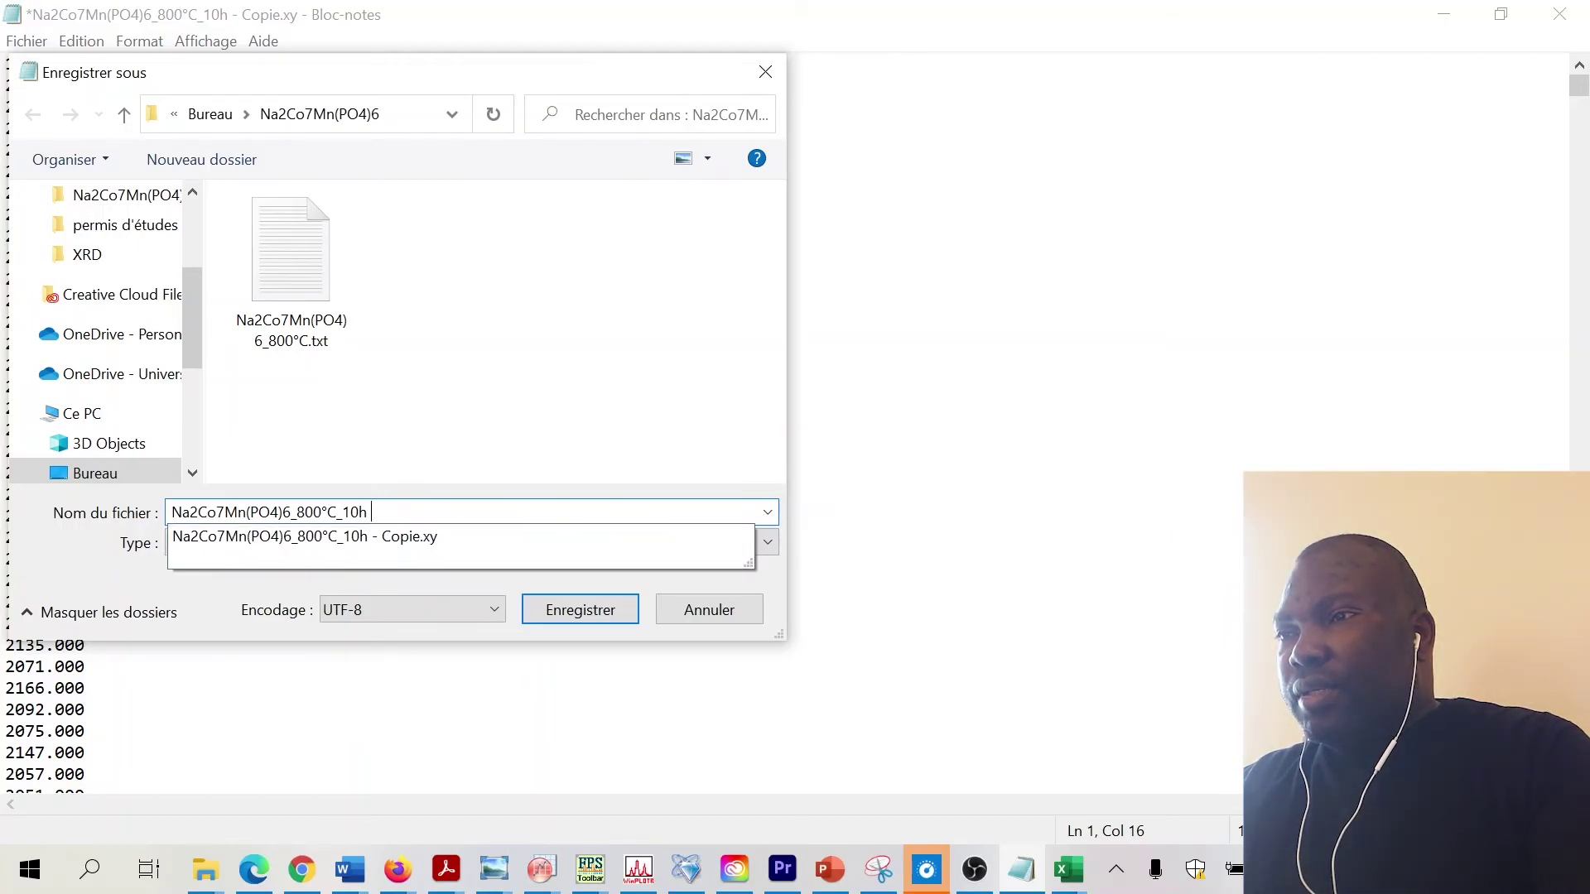
{"action": "type", "text": ".da"}
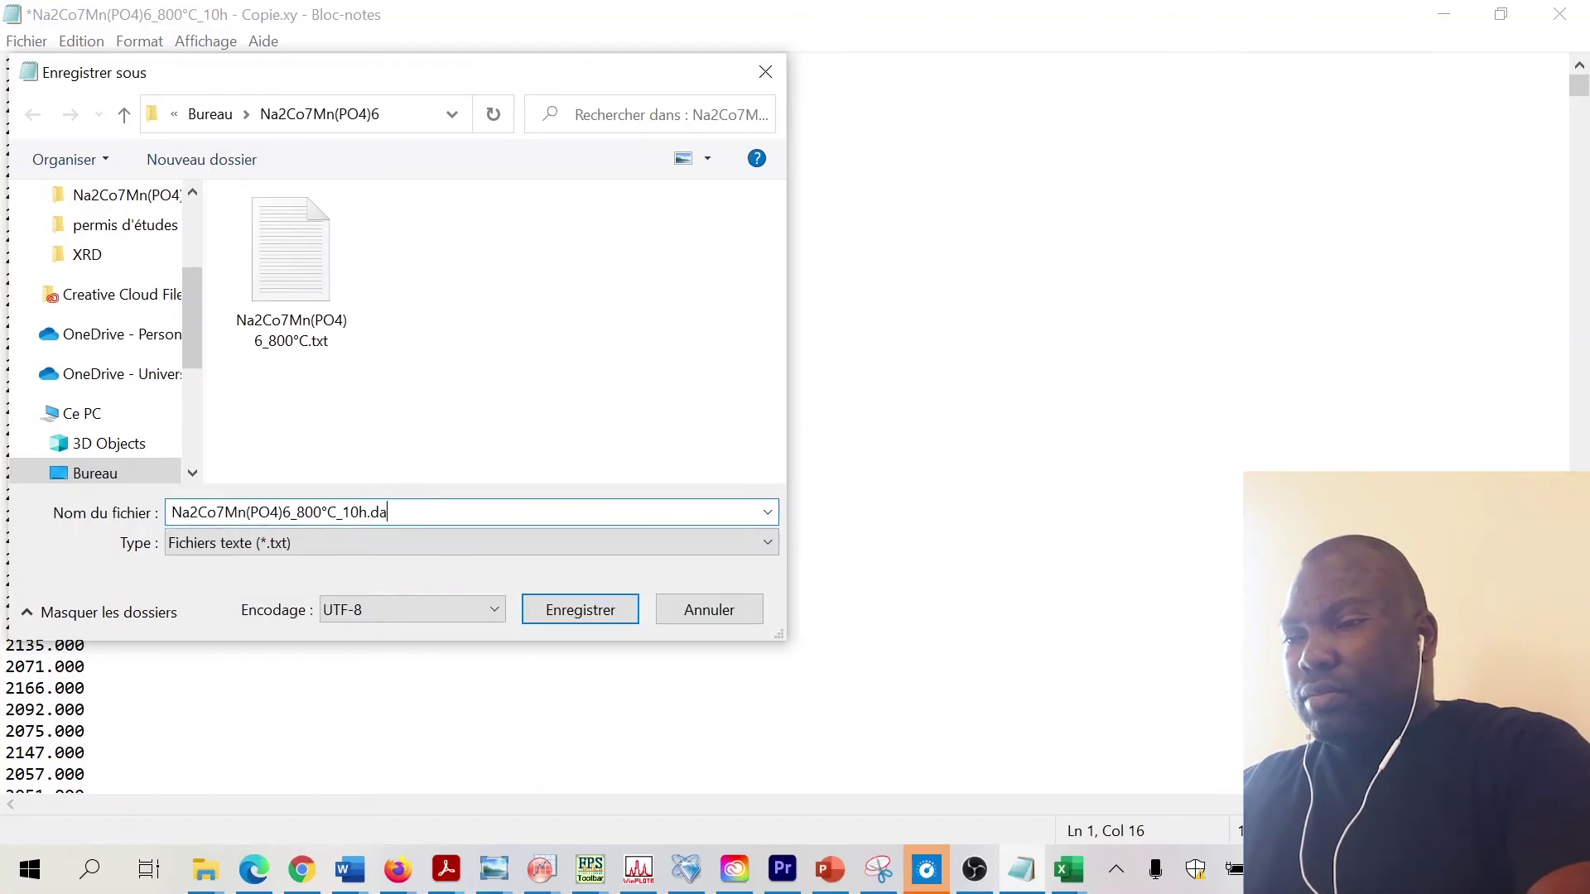
{"action": "type", "text": "t"}
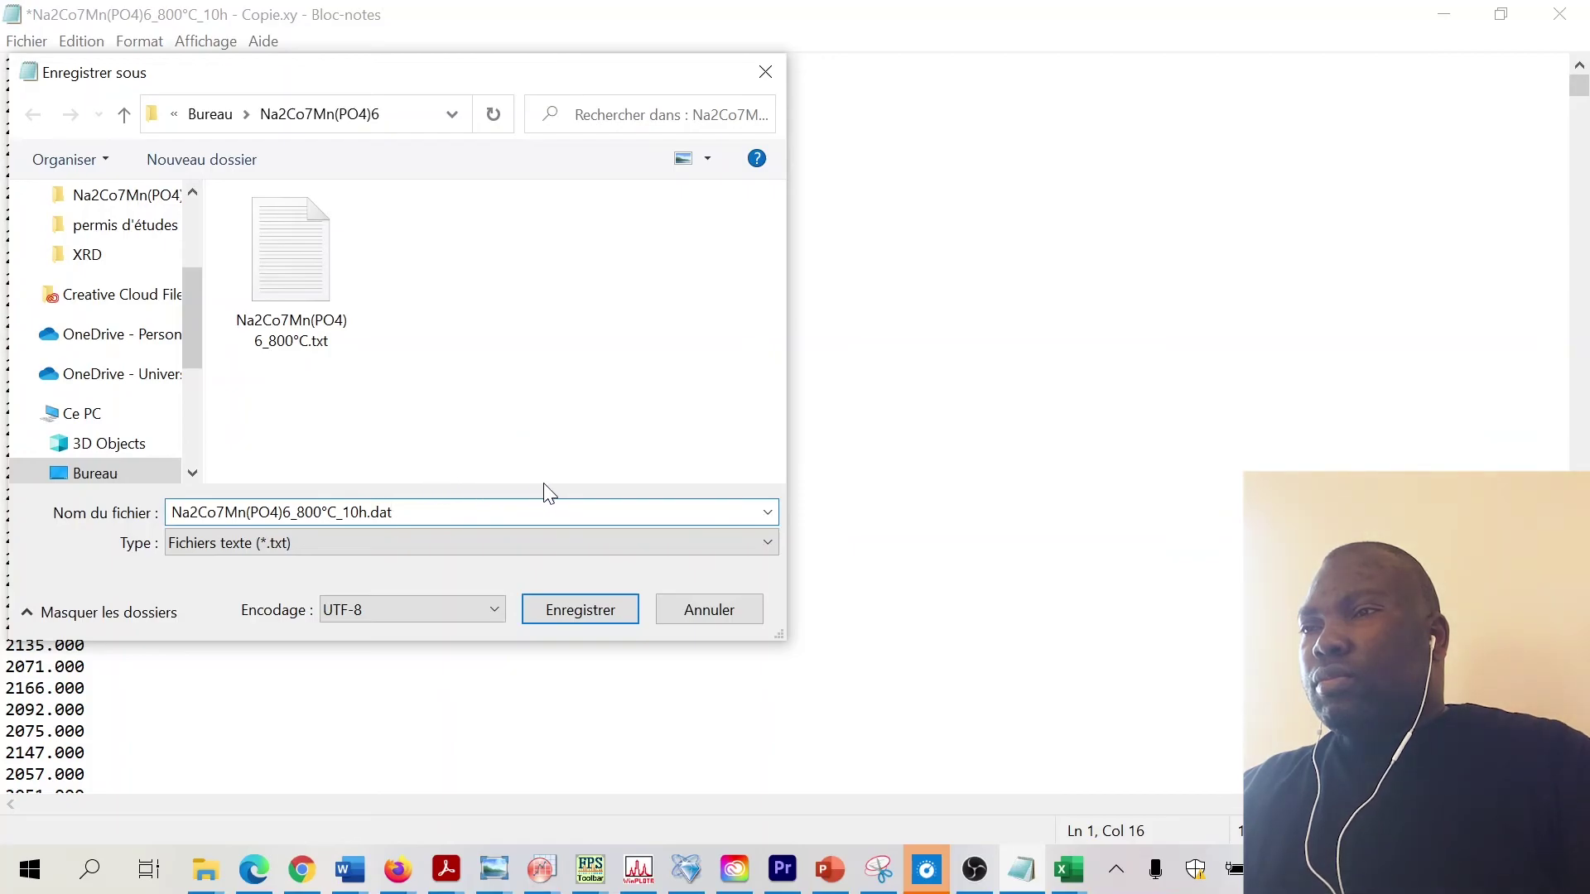
{"action": "left_click", "coordinate": [576, 606]}
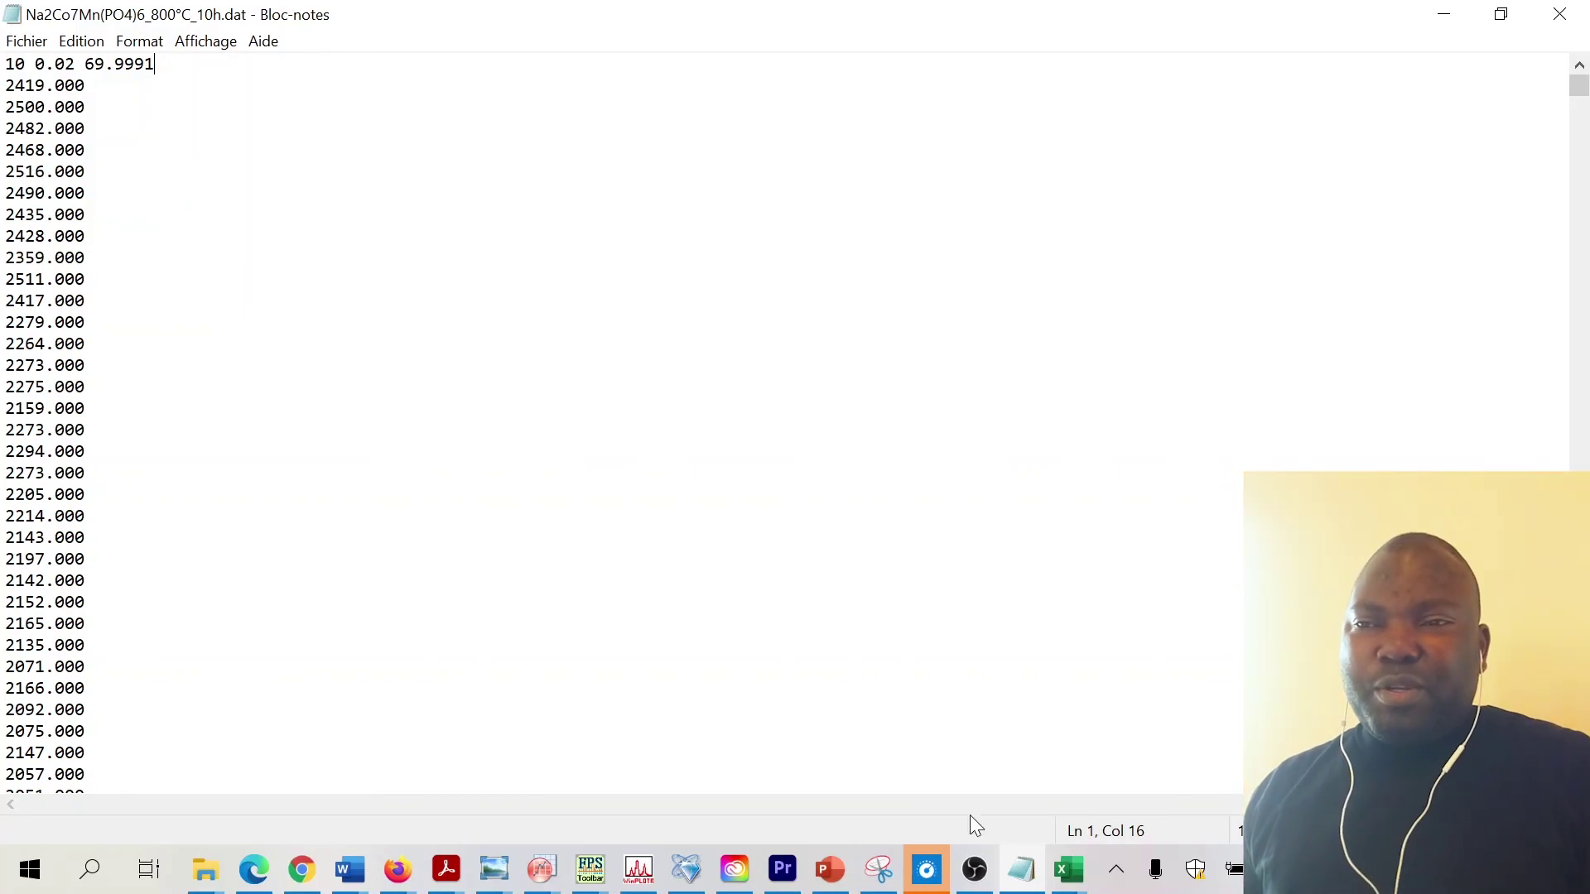
{"action": "mouse_move", "coordinate": [980, 888]}
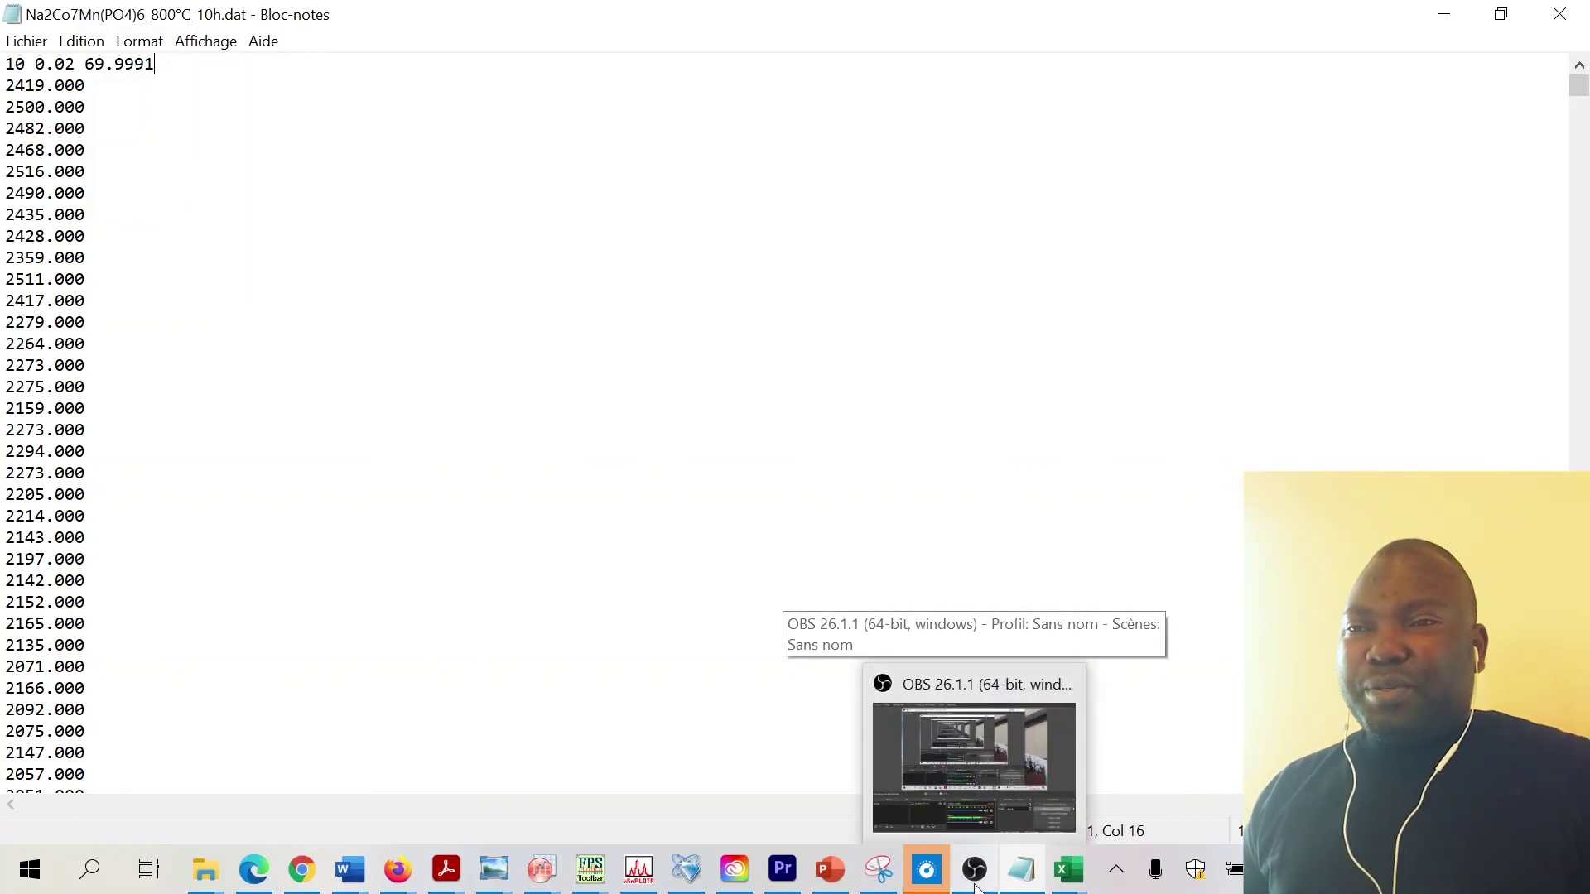